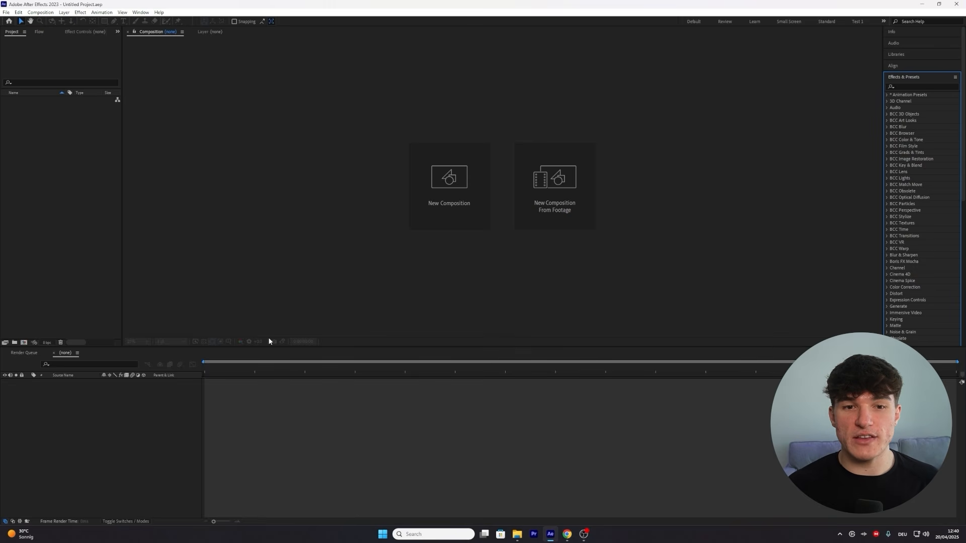
Step: Create a 1080 × 1080 px composition at 60 fps with a duration of 0:00:20:33
click(435, 208)
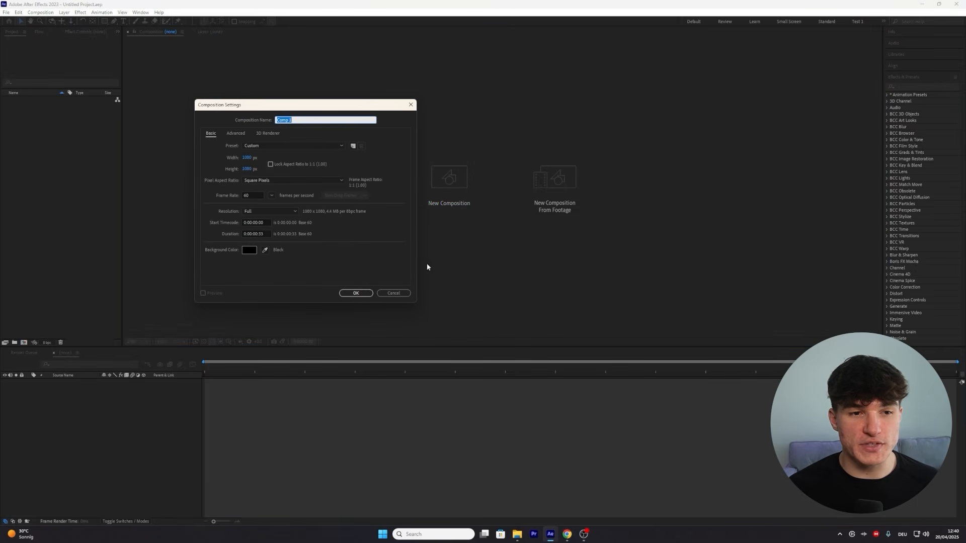
drag(317, 110, 464, 119)
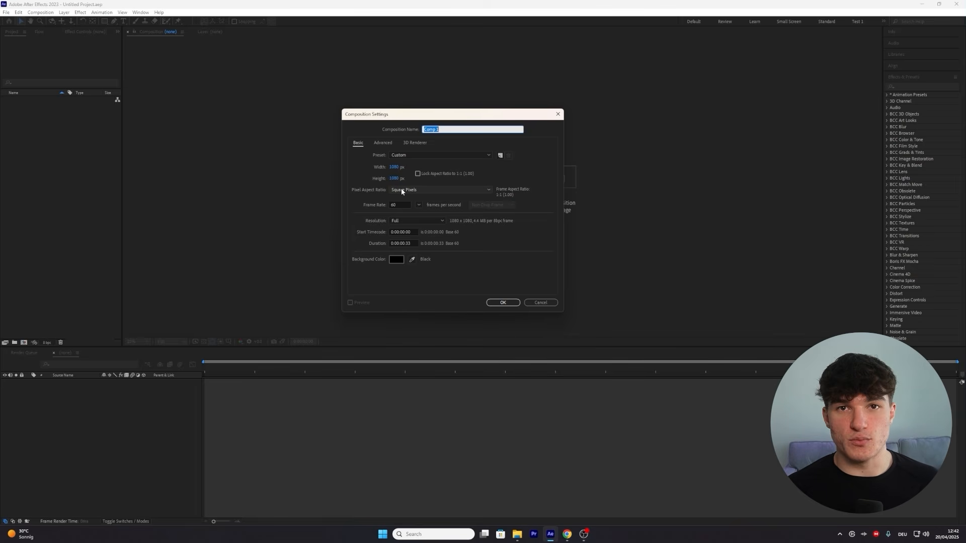
click(402, 244)
click(402, 244)
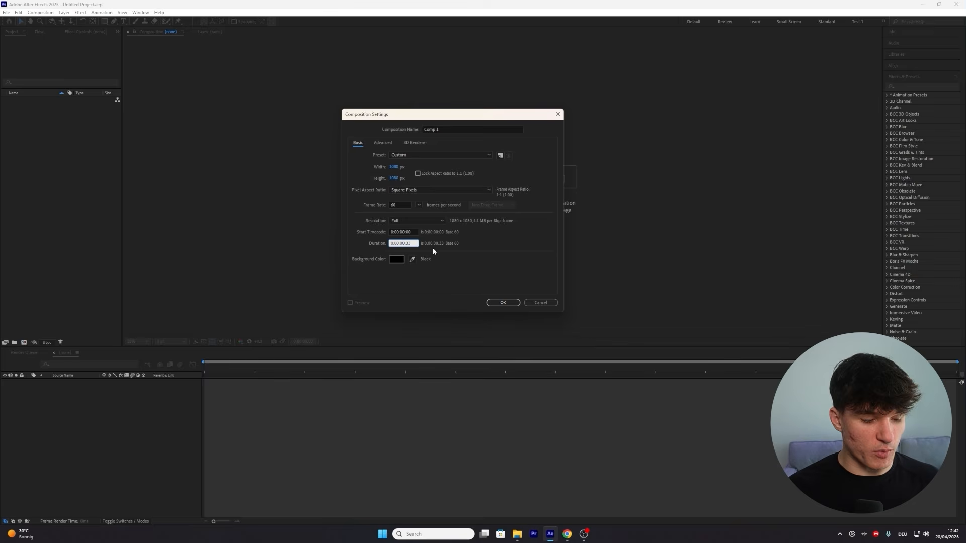
click(502, 302)
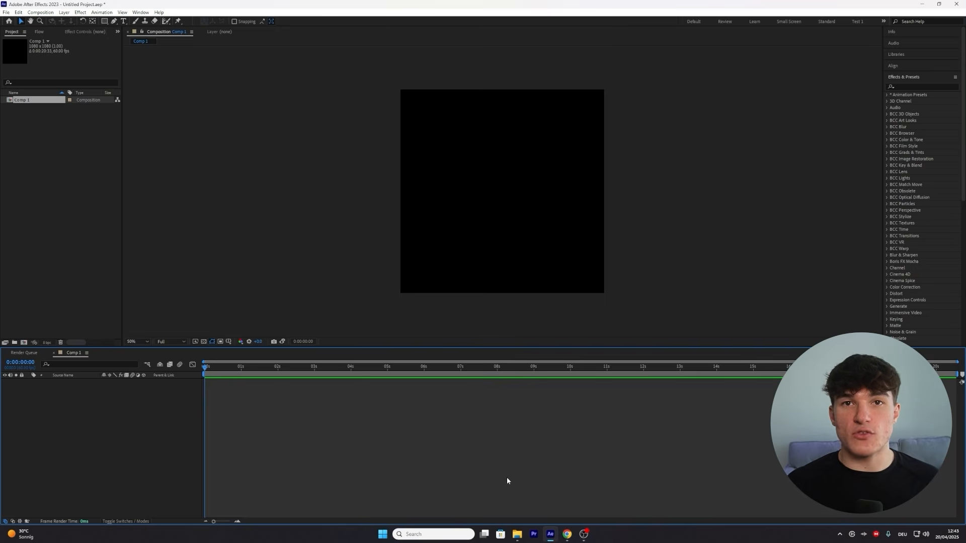
Step: Import the Patrick Bateman MP4 and Sound.mp3 from the Patrick Edit folder and add the sound to the Comp 1 timeline
click(517, 531)
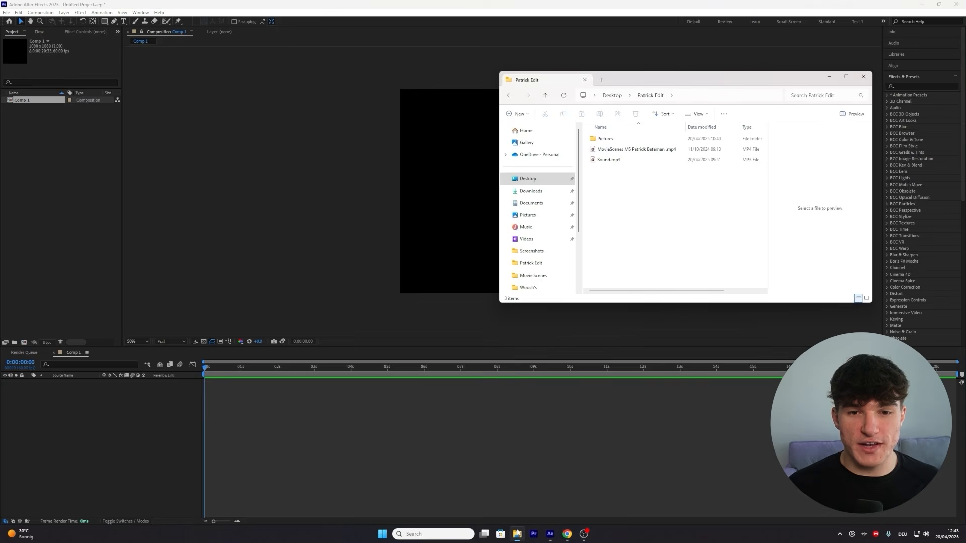
drag(632, 175, 52, 133)
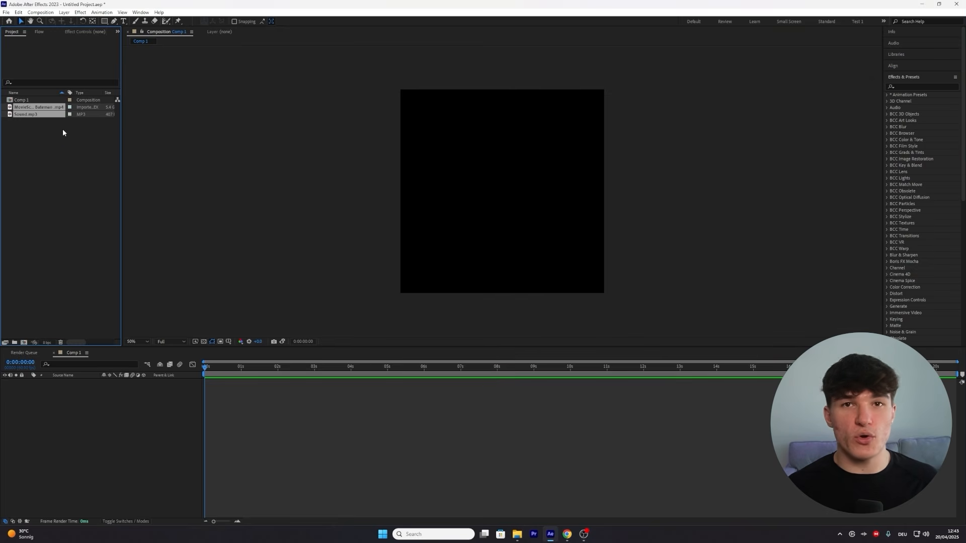
click(27, 115)
drag(25, 114, 131, 385)
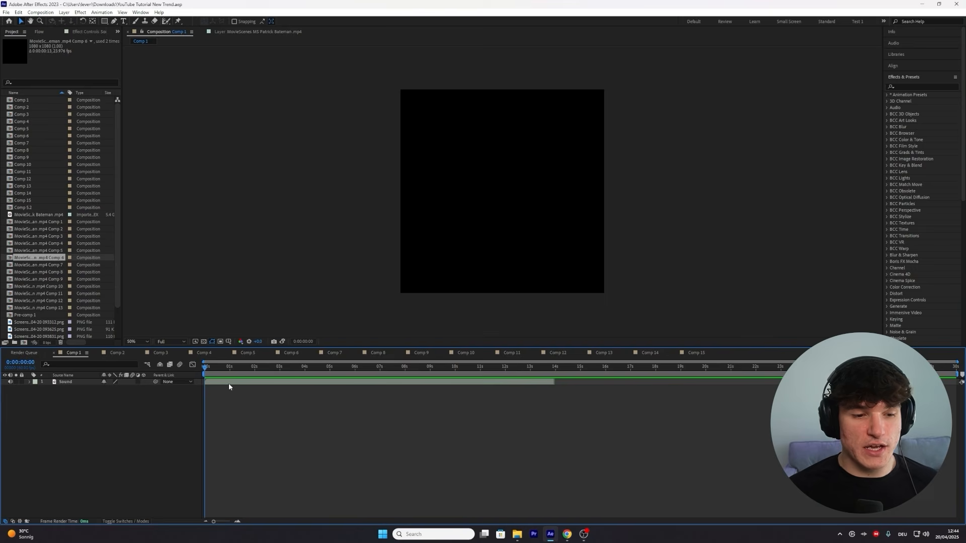
Step: Convert the Sound layer's audio to keyframes
right_click(228, 385)
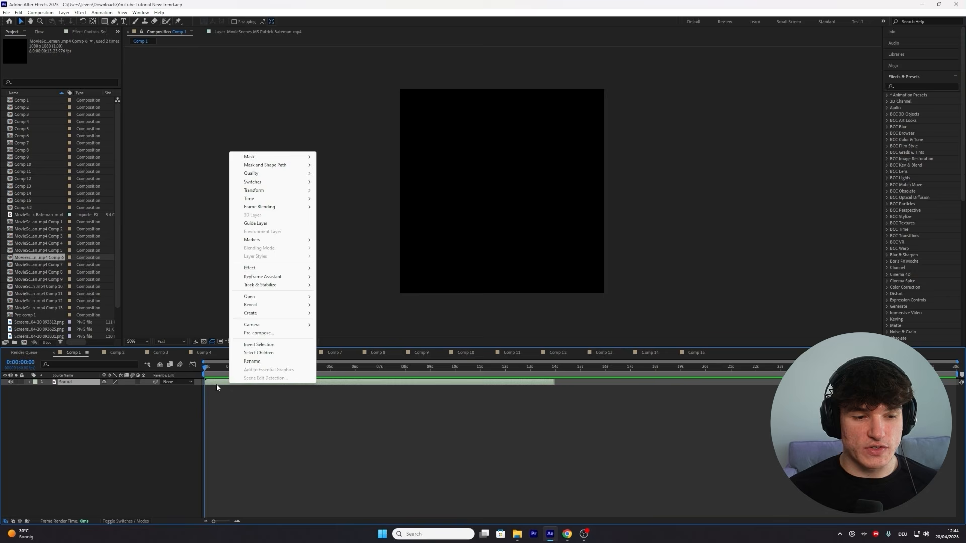
mouse_move(269, 276)
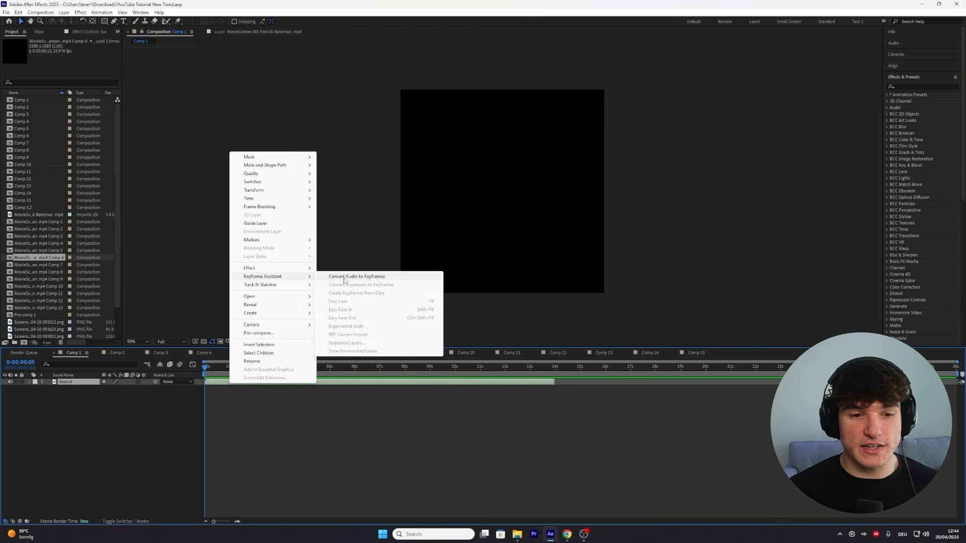
click(364, 277)
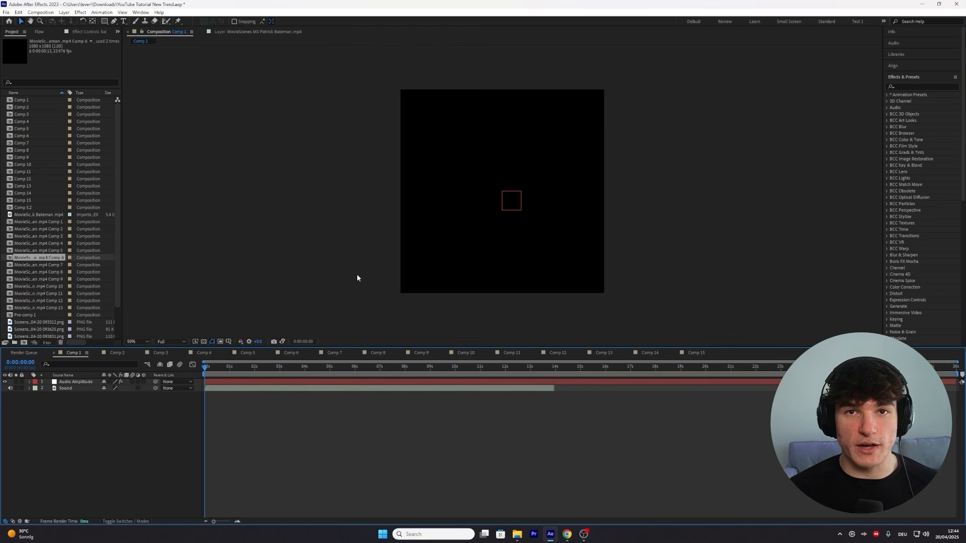
Step: Reveal the Audio Amplitude layer's keyframes and display the Both Channels slider curve in the Graph Editor
click(277, 381)
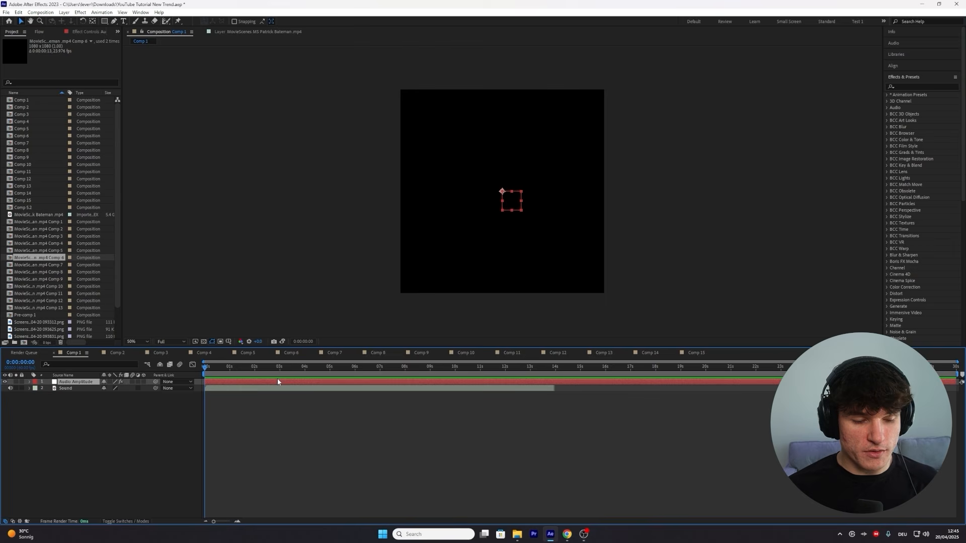
key(u)
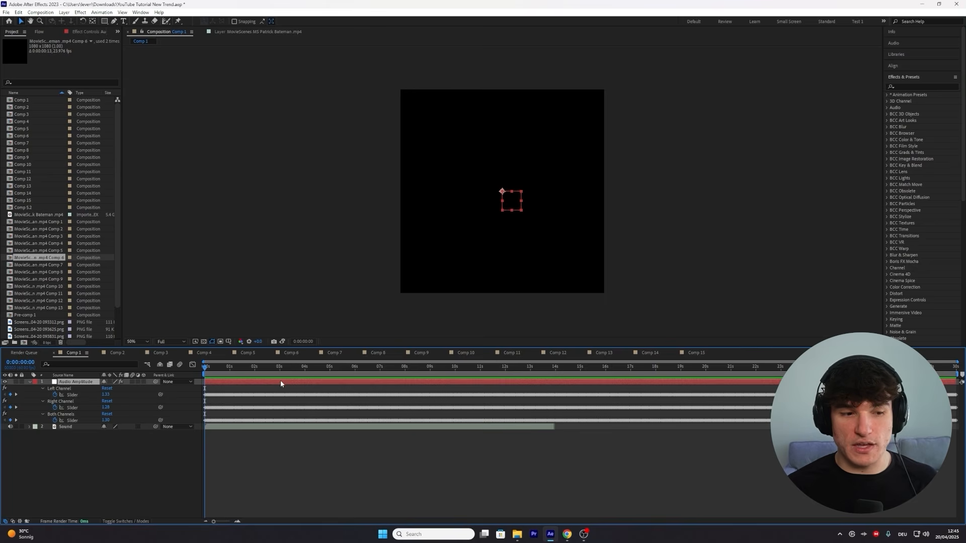
click(73, 419)
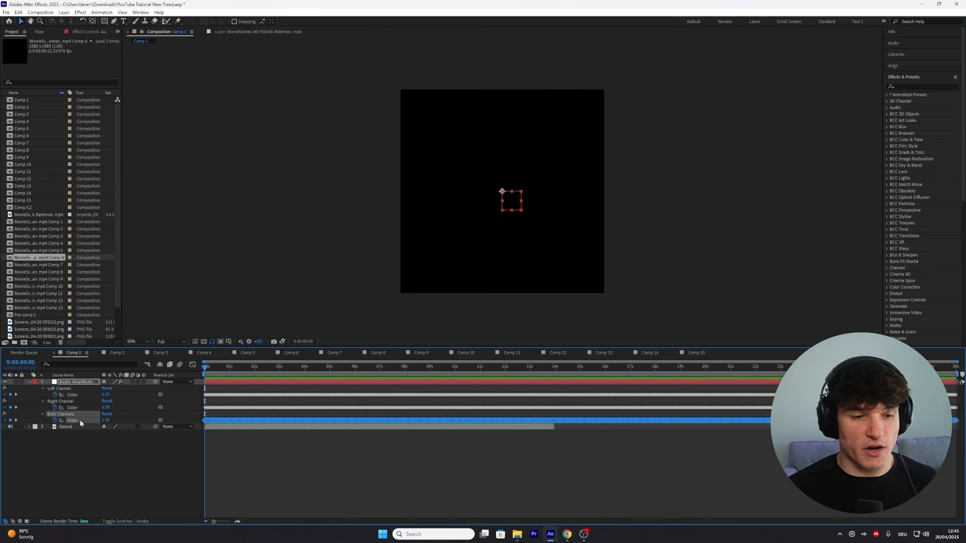
click(193, 366)
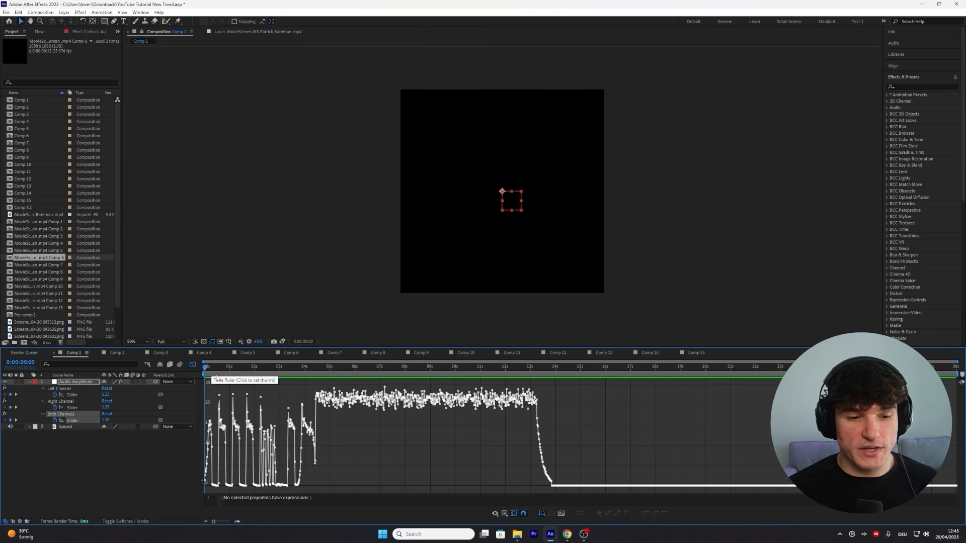
Step: Add composition markers at the first sharp amplitude peaks, starting at 0:00:00:34 and 0:00:01:07, and at the following similar peak
drag(213, 521, 227, 523)
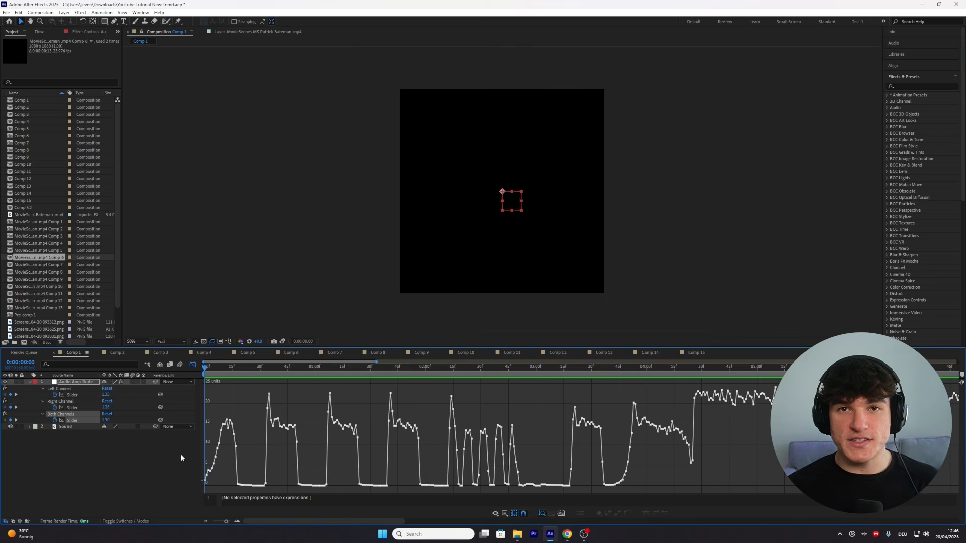
drag(255, 366, 268, 369)
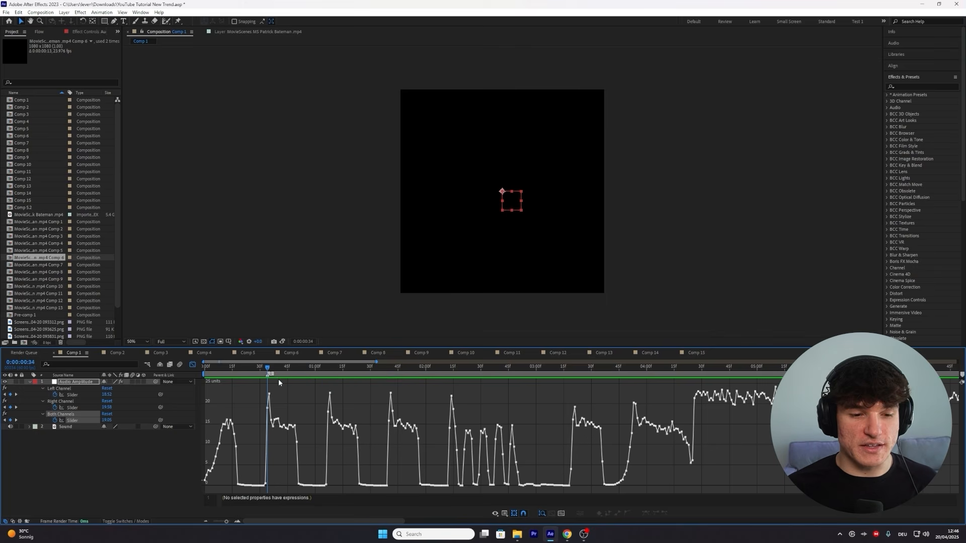
drag(314, 375, 328, 374)
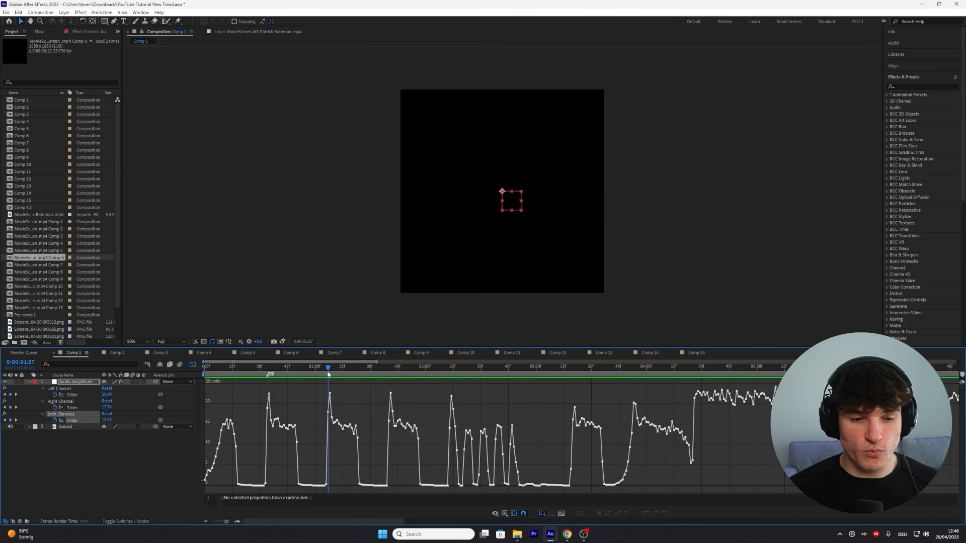
click(962, 375)
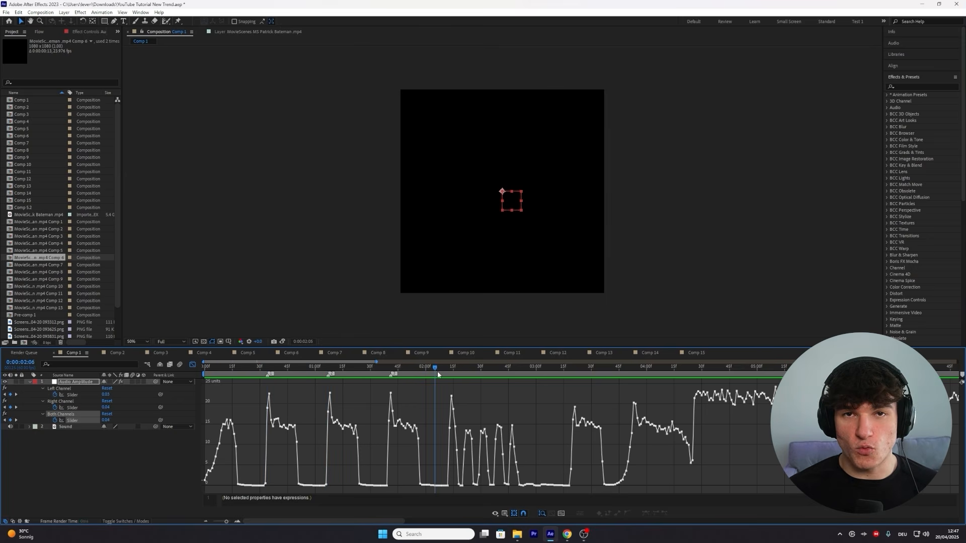
Step: Add composition markers at 0:00:02:13, 0:00:02:21 and 0:00:02:25, and at the rises and falls of the remaining short peaks in that cluster
drag(437, 373, 449, 372)
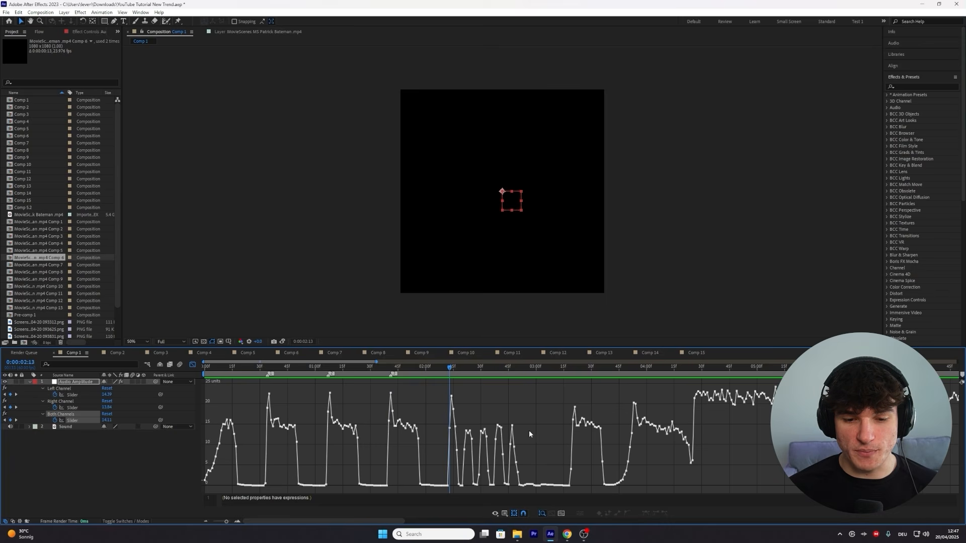
drag(226, 521, 229, 523)
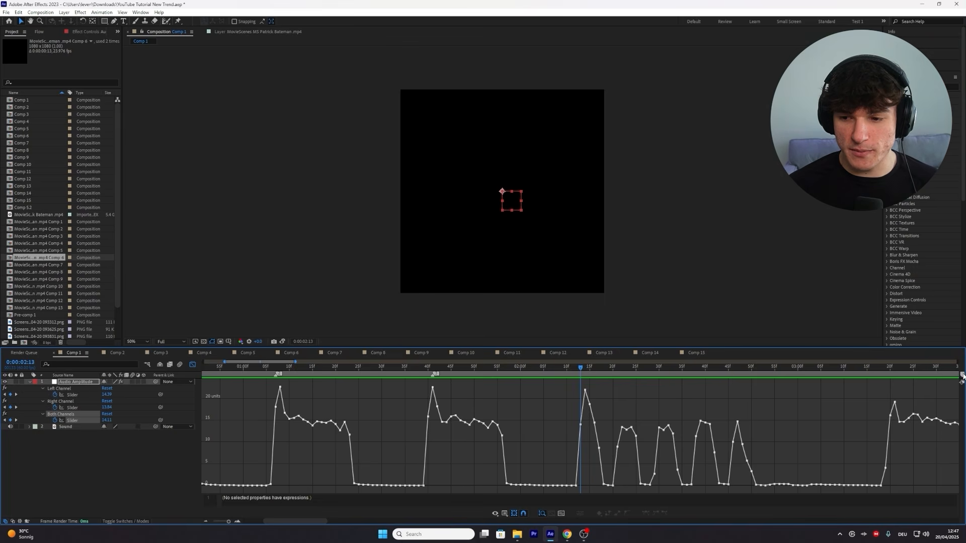
mouse_move(962, 376)
mouse_down()
mouse_move(582, 374)
mouse_move(603, 369)
mouse_up()
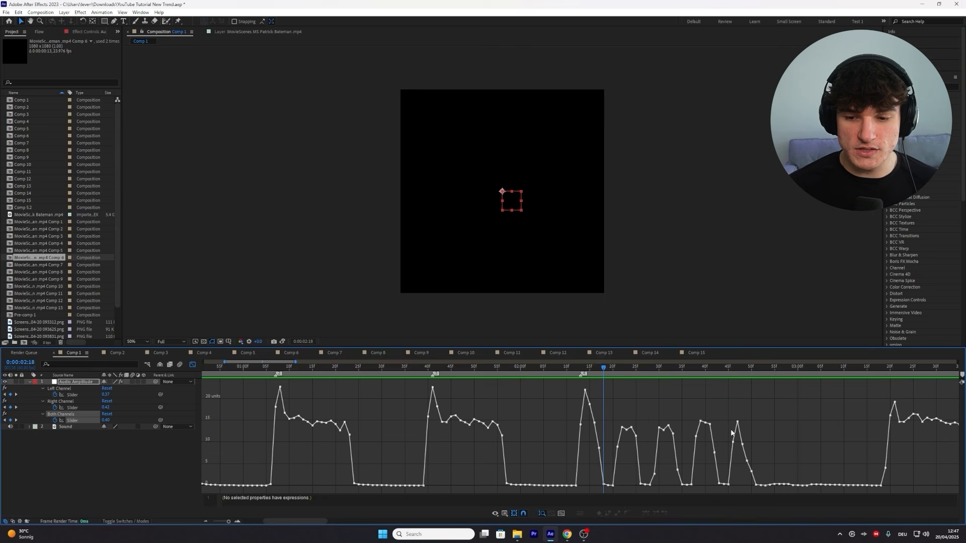
drag(613, 368, 617, 370)
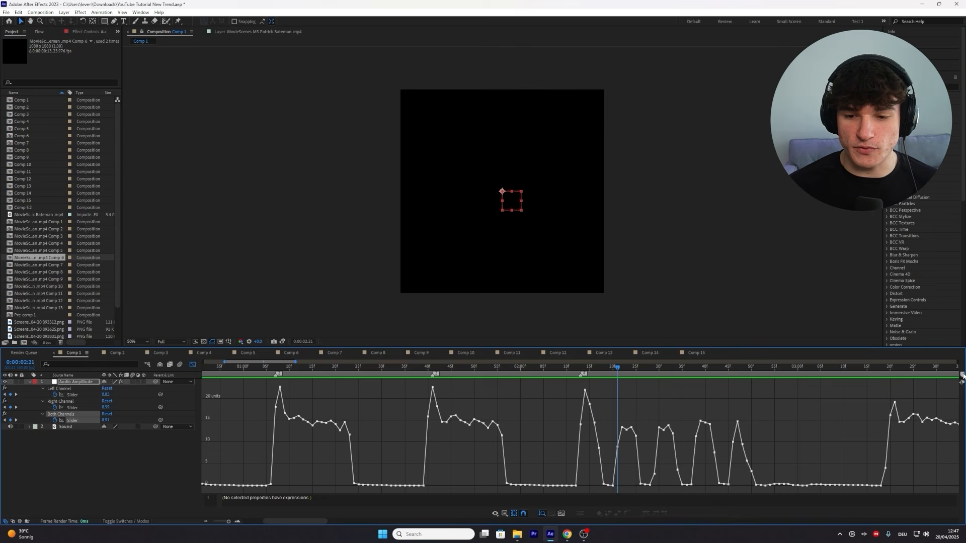
mouse_move(962, 377)
mouse_down()
mouse_move(620, 374)
mouse_move(635, 372)
mouse_up()
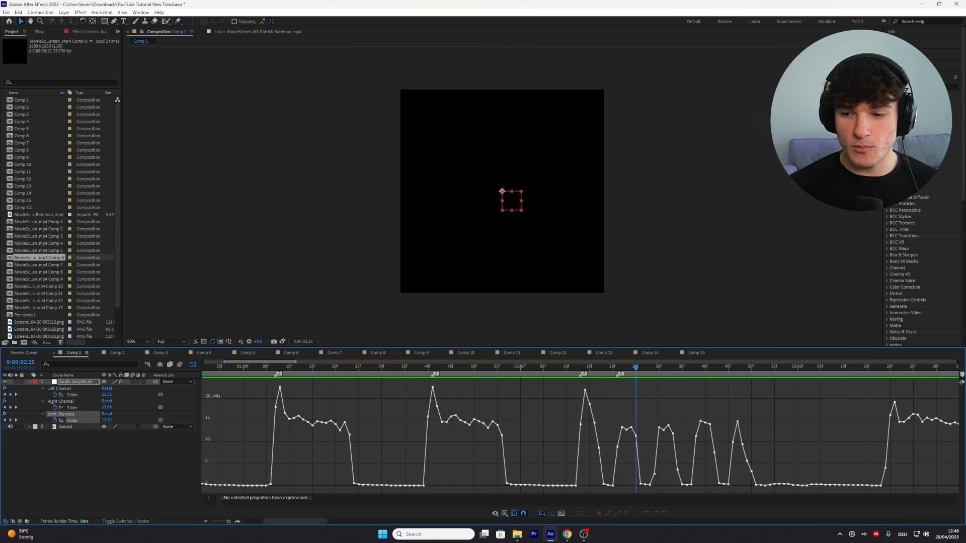
drag(962, 377, 638, 375)
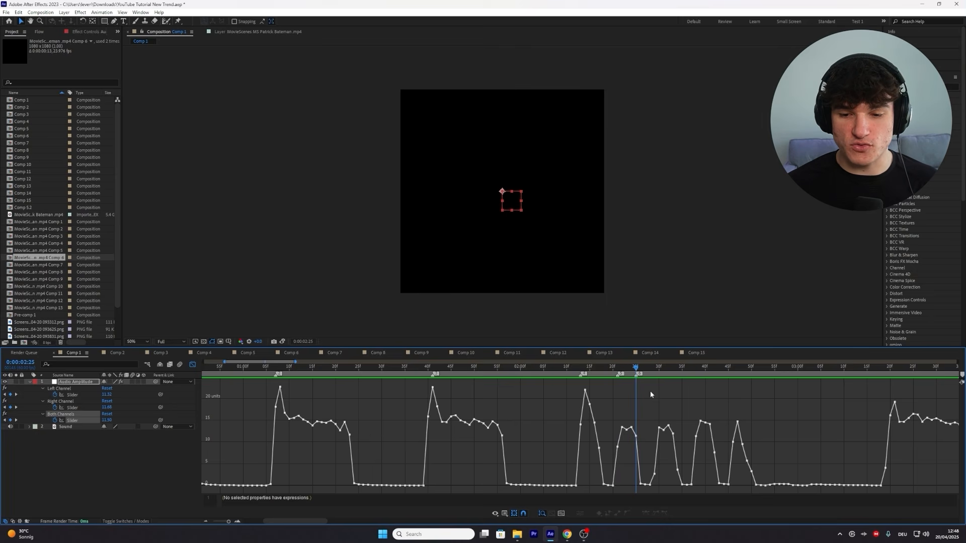
drag(644, 372, 678, 372)
click(962, 375)
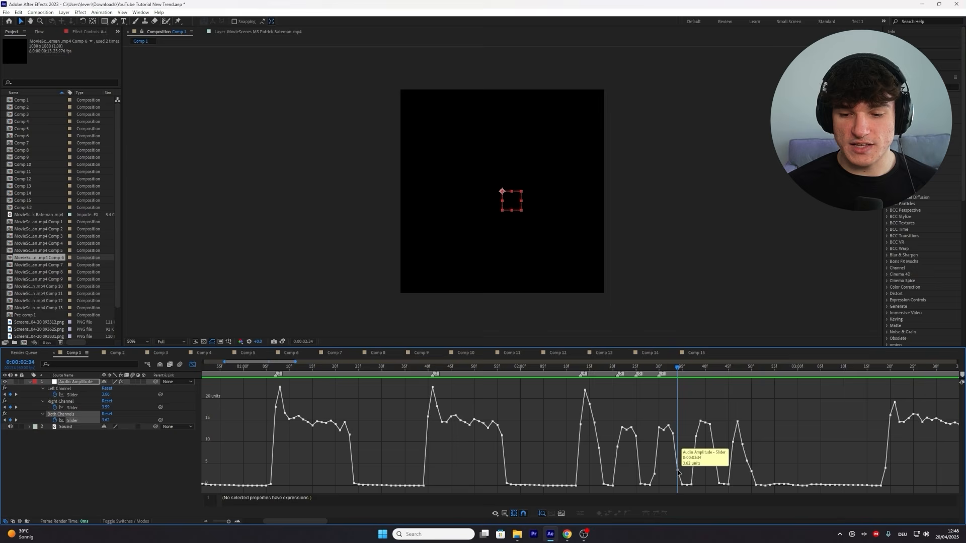
click(961, 375)
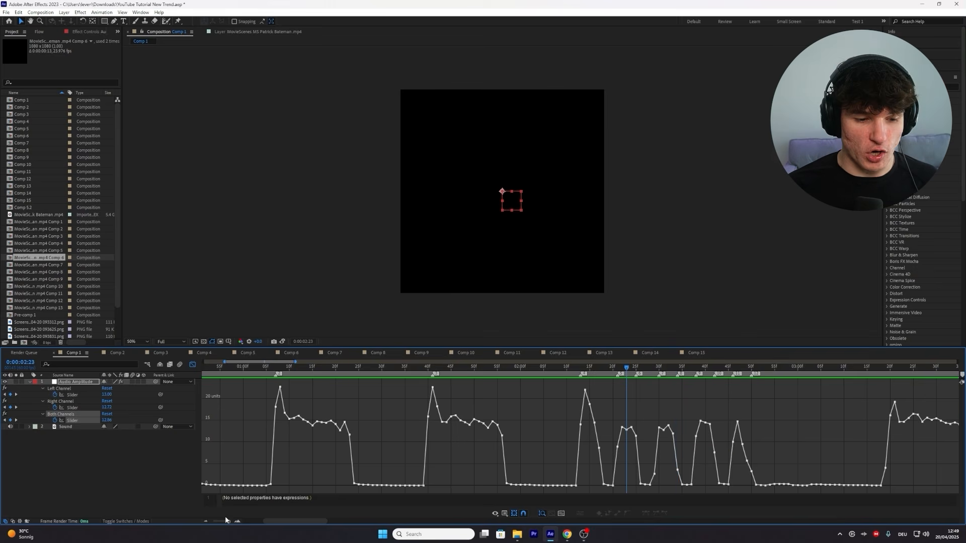
Step: Add composition markers at the peak following the short cluster and at 0:00:03:53, 0:00:04:26 and 0:00:04:59
drag(227, 521, 224, 523)
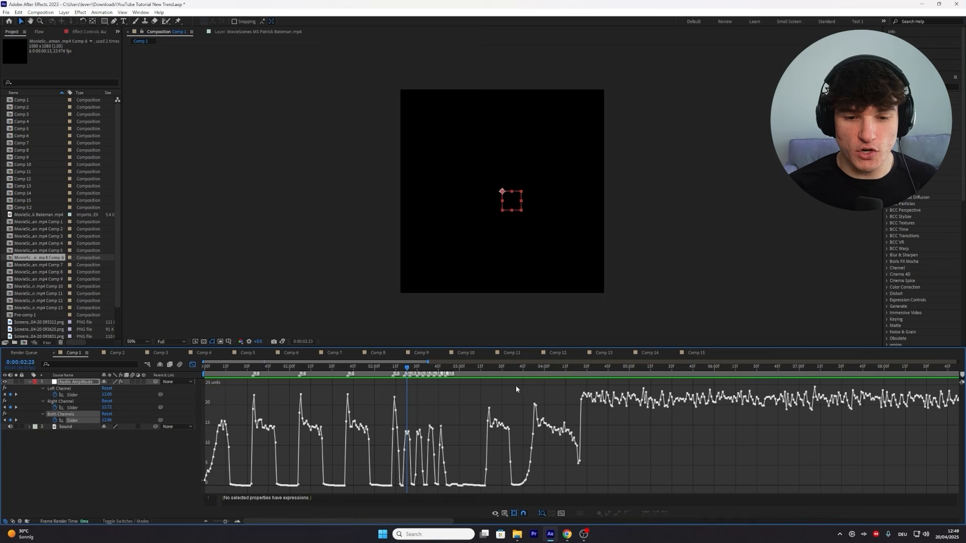
click(489, 367)
click(962, 375)
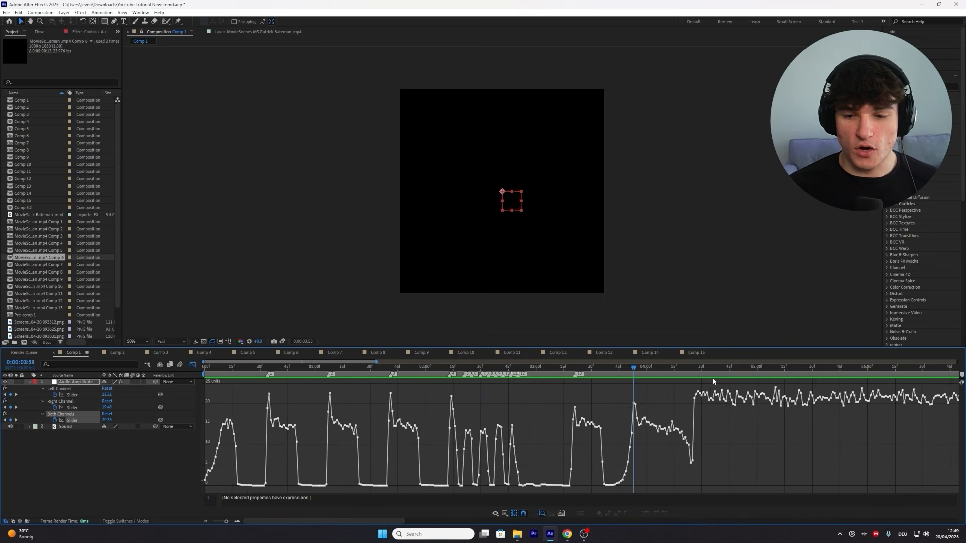
click(962, 376)
click(693, 373)
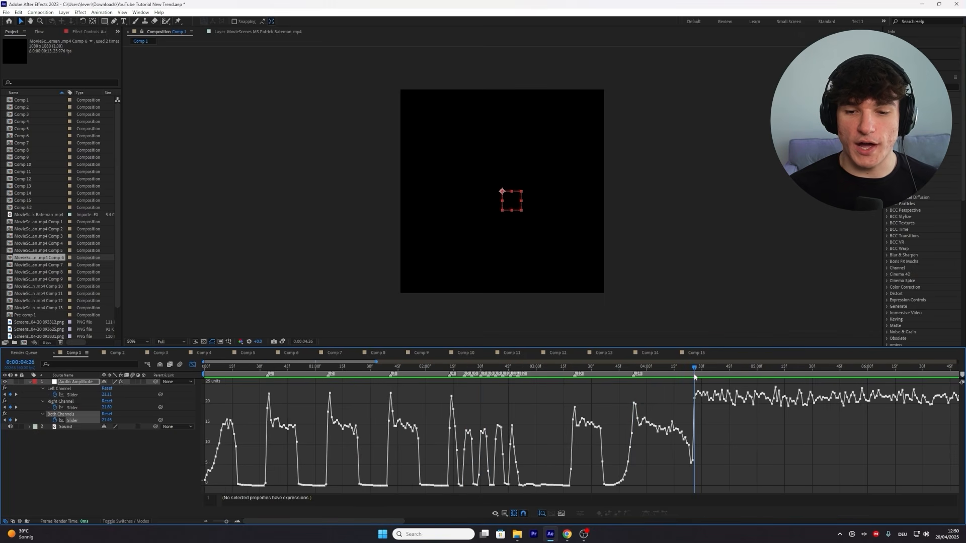
click(961, 375)
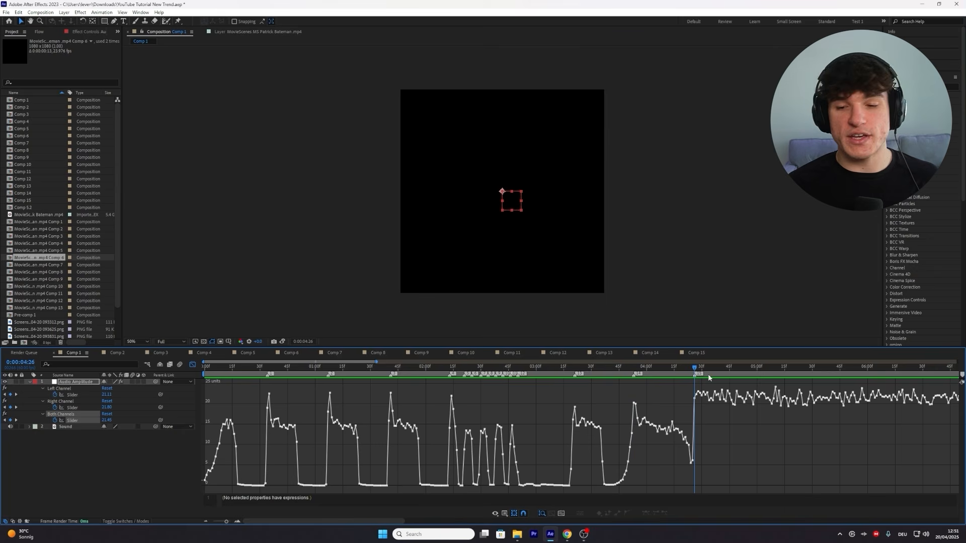
drag(714, 371, 755, 370)
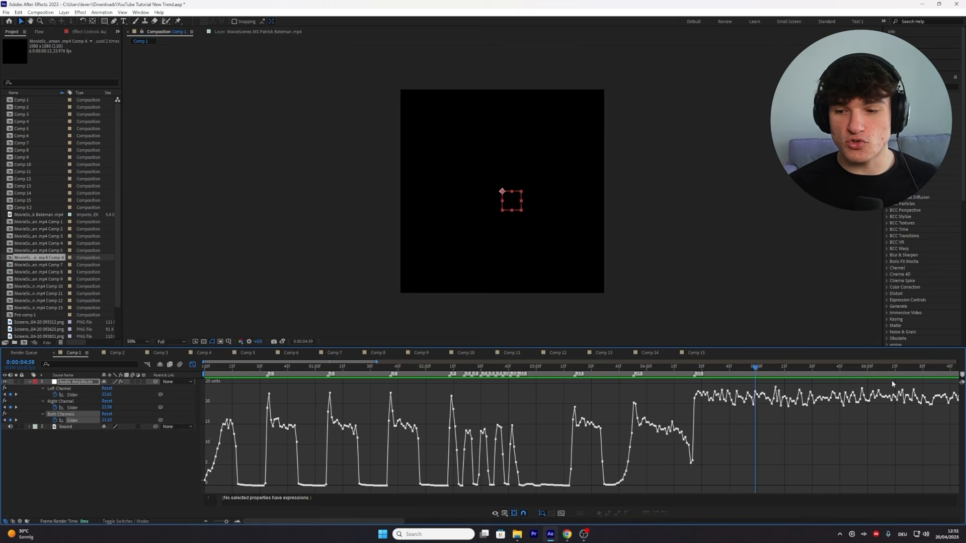
click(962, 375)
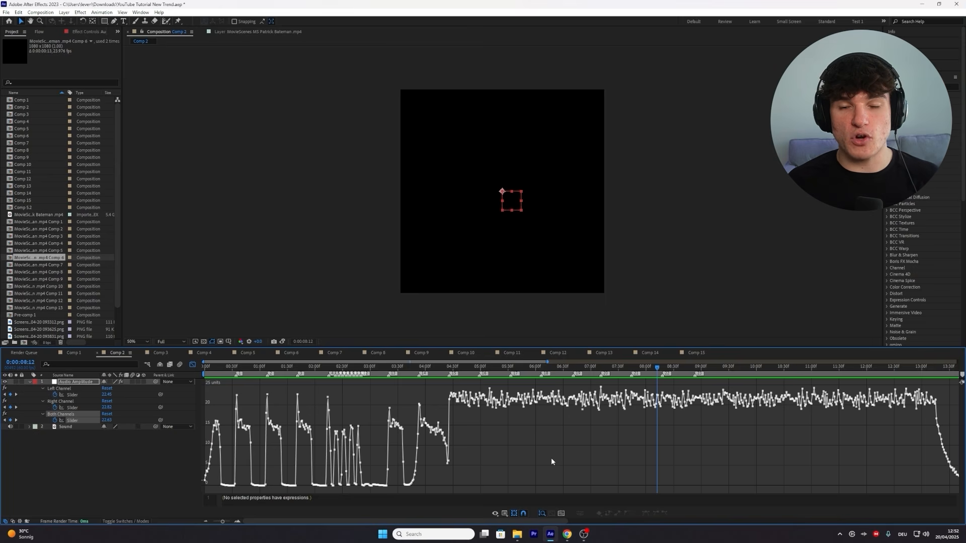
Step: Close the Graph Editor and delete the Audio Amplitude layer from Comp 2
drag(452, 367, 478, 367)
click(193, 365)
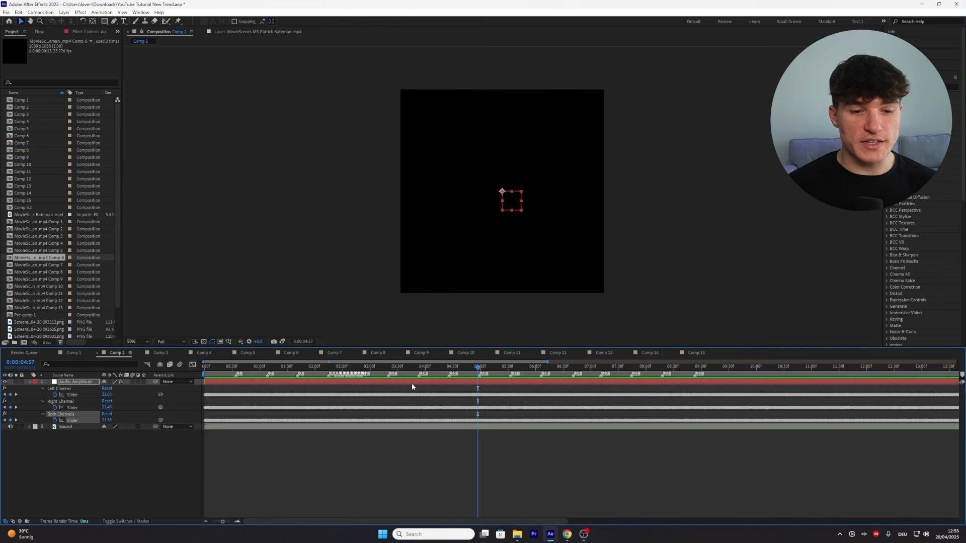
click(412, 384)
key(Delete)
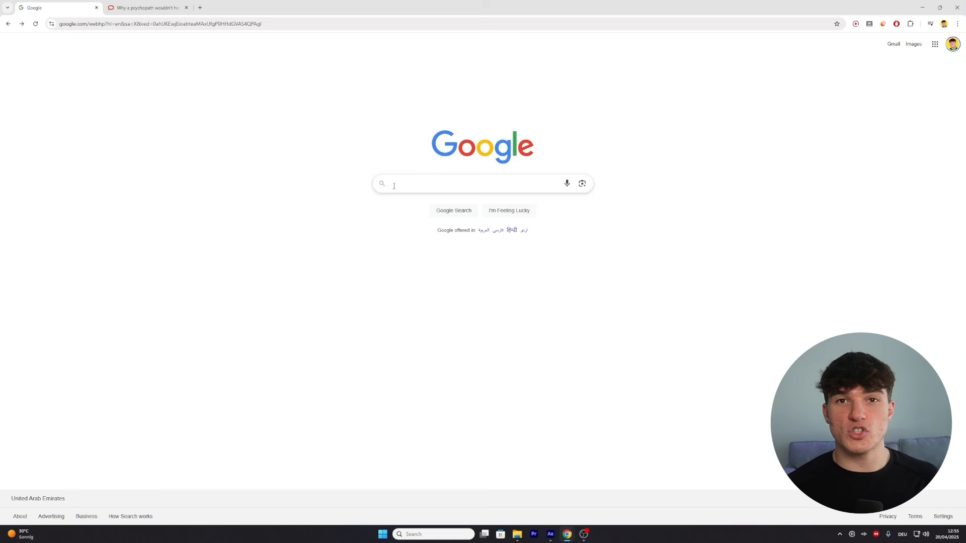
Step: Search Google for psychopath, show the news results, and read through the open article on why a psychopath wouldn't hesitate
click(393, 185)
text(psychopath)
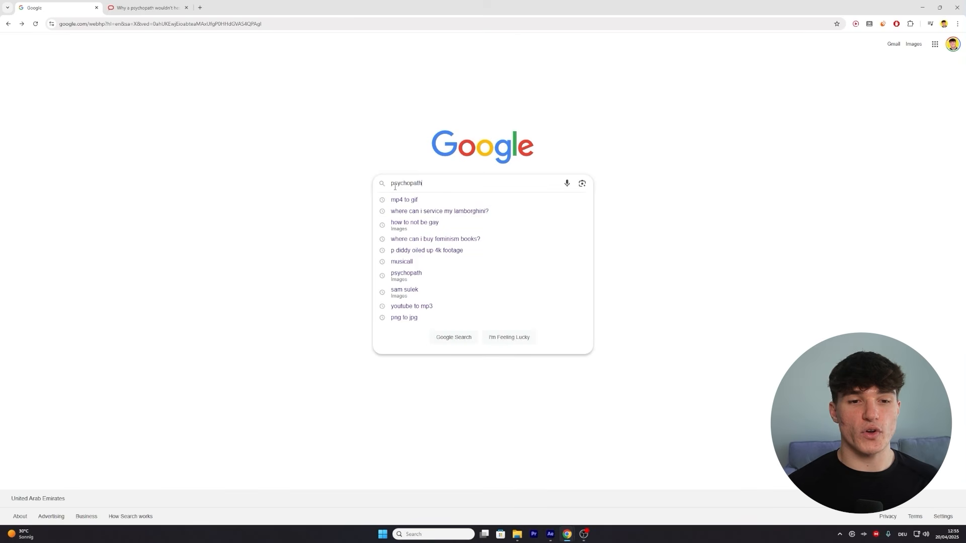
key(Return)
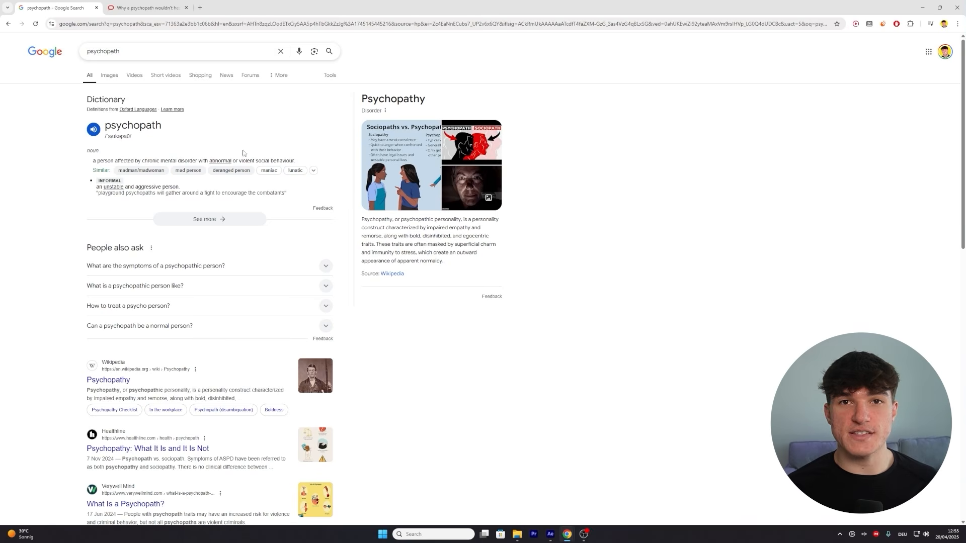
click(226, 75)
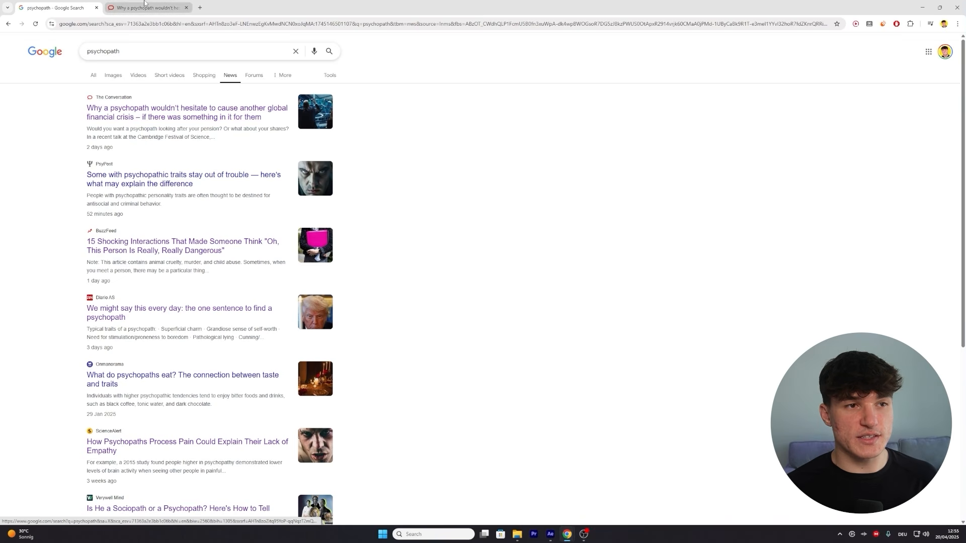
click(144, 7)
scroll(450, 229, down, 5)
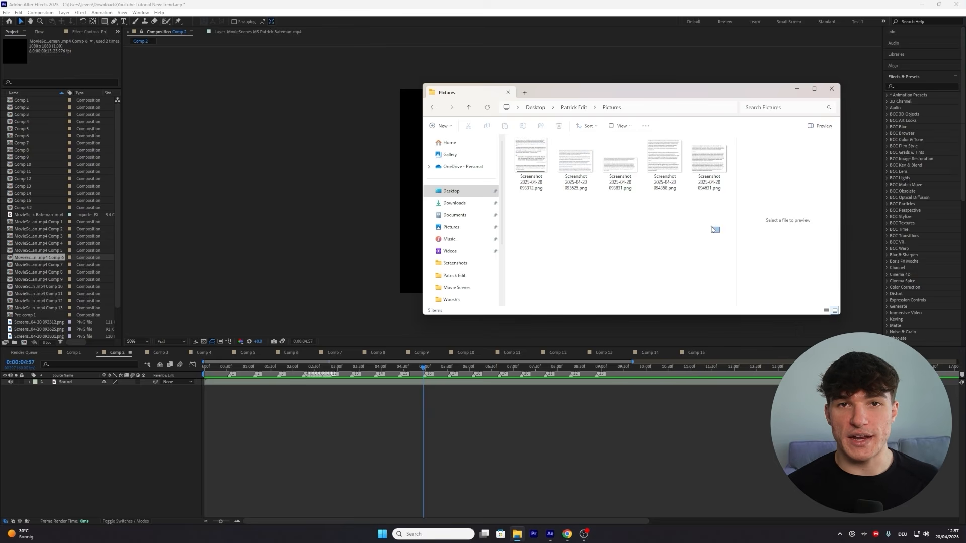
Step: Add the five article screenshots from the Pictures folder to Comp 2 above Sound, then cut them at 0:00:00:02 and delete the remainders
drag(716, 231, 513, 136)
drag(533, 171, 269, 408)
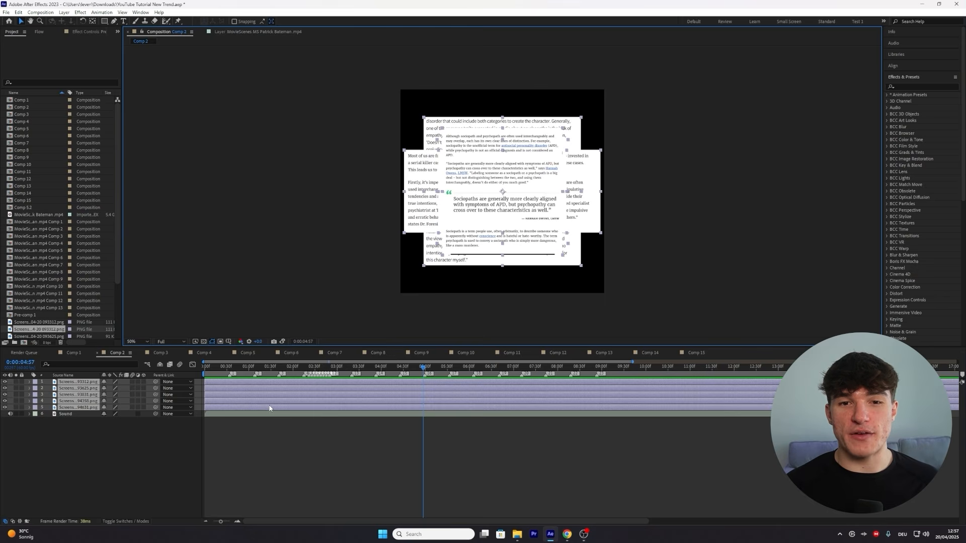
drag(228, 372, 204, 372)
drag(220, 522, 231, 524)
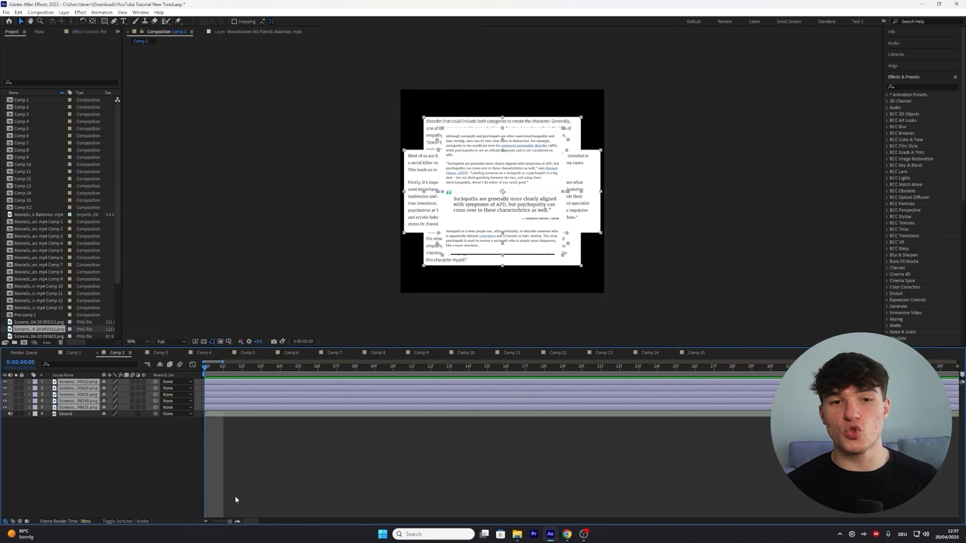
drag(207, 373, 252, 387)
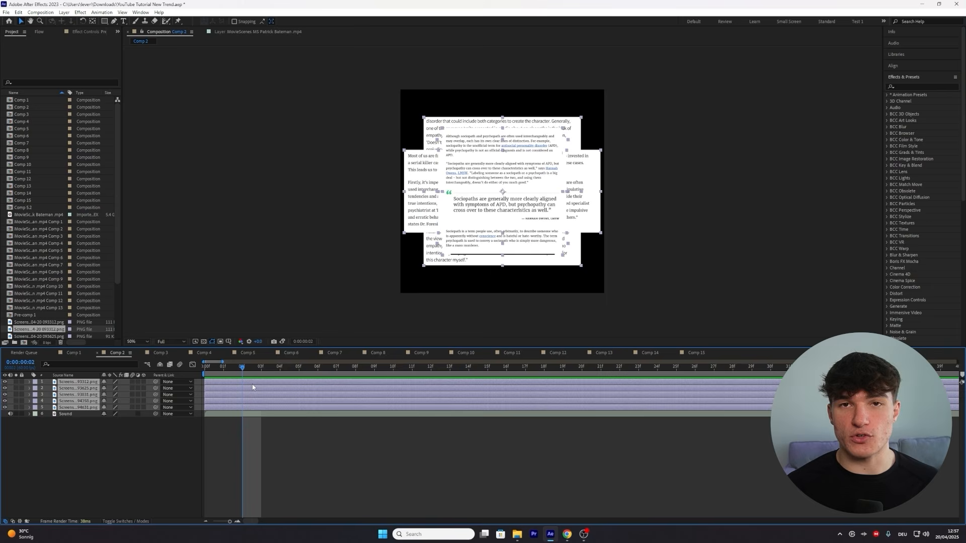
key(ctrl+shift+d)
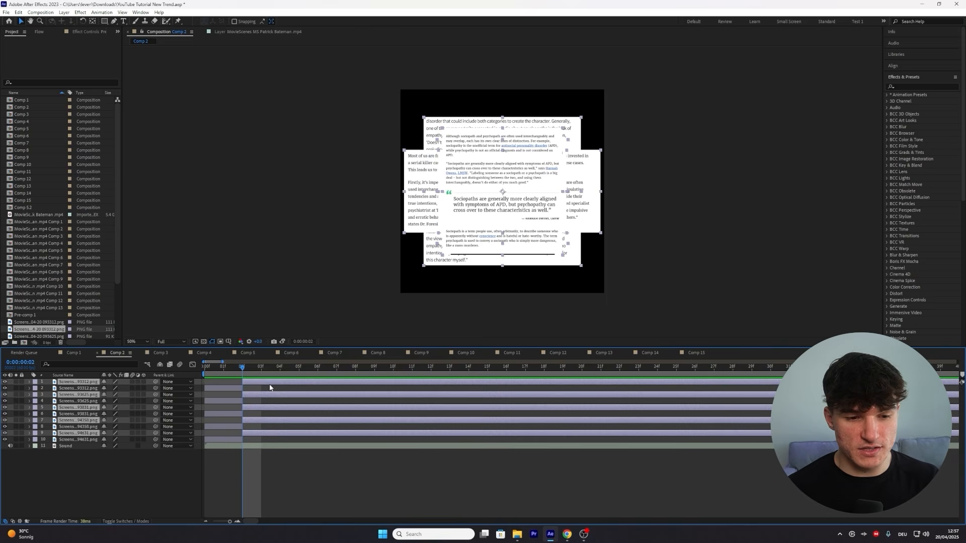
key(Delete)
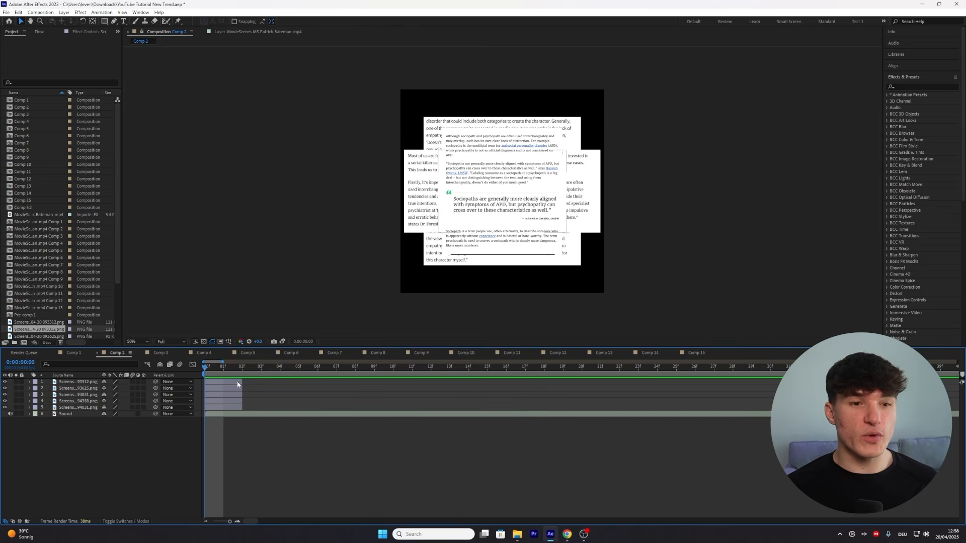
Step: Scale the first screenshot layer to 425% and reposition it so the word "psychopath" sits in the centre of the frame
click(220, 382)
key(s)
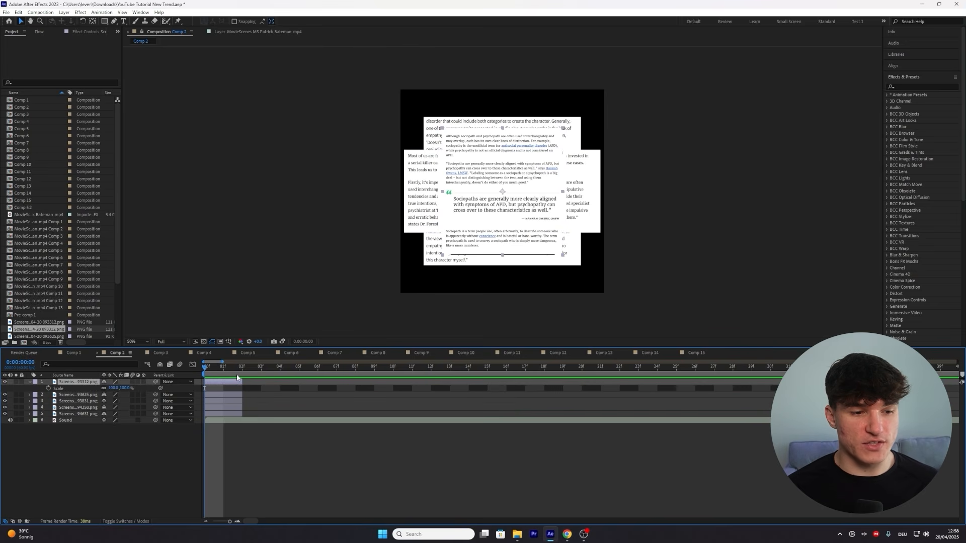
drag(114, 388, 149, 388)
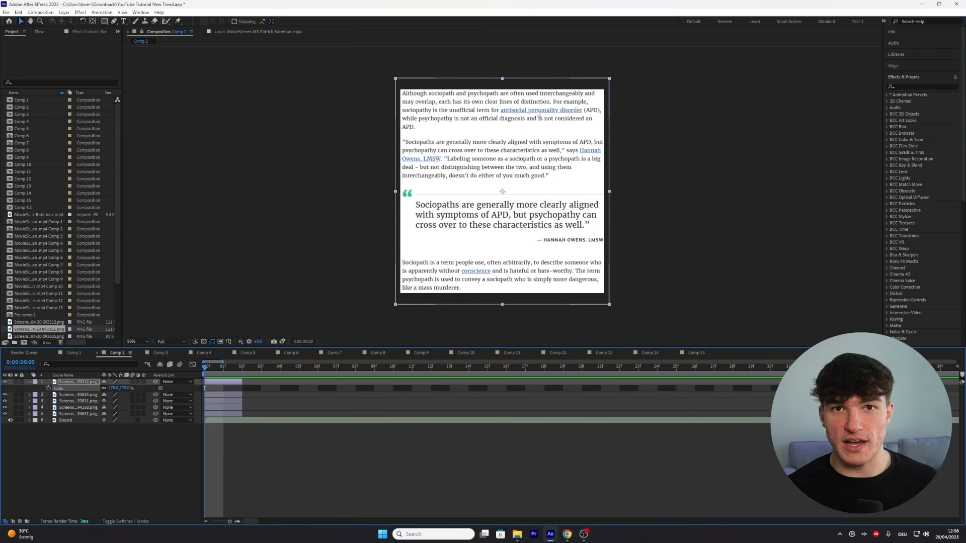
drag(114, 388, 181, 363)
drag(507, 155, 358, 221)
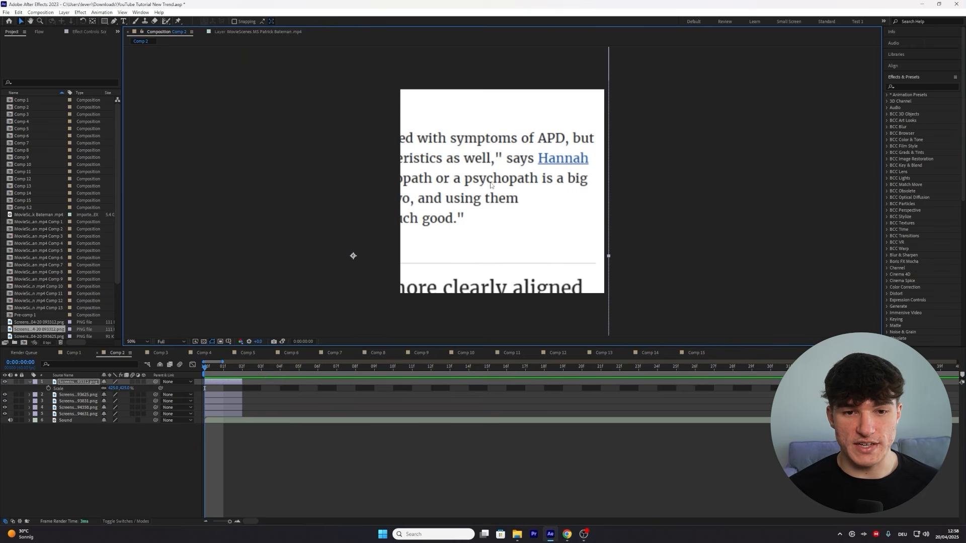
Step: Hide the first screenshot layer, scale the second to 349%, and move it so its word "psychopath" is centred
click(5, 382)
click(228, 394)
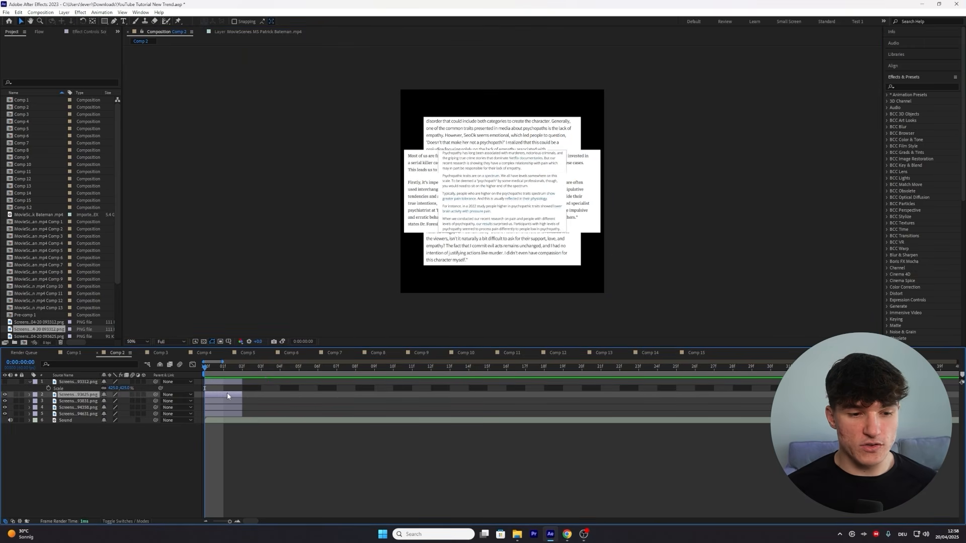
key(s)
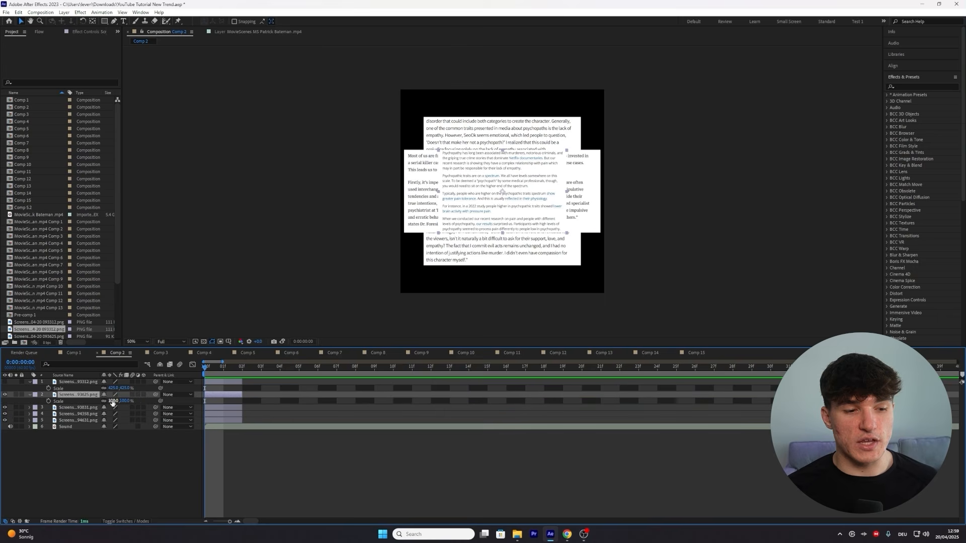
drag(115, 401, 197, 388)
drag(467, 165, 499, 184)
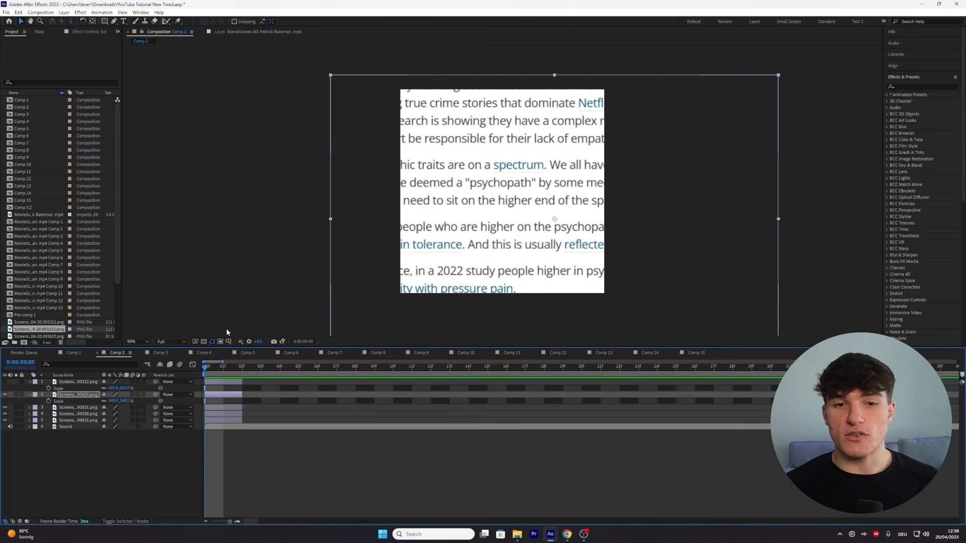
Step: Compare the second screenshot's word "psychopath" with the first layer's, then nudge it into alignment and enlarge it to about 363%
click(5, 382)
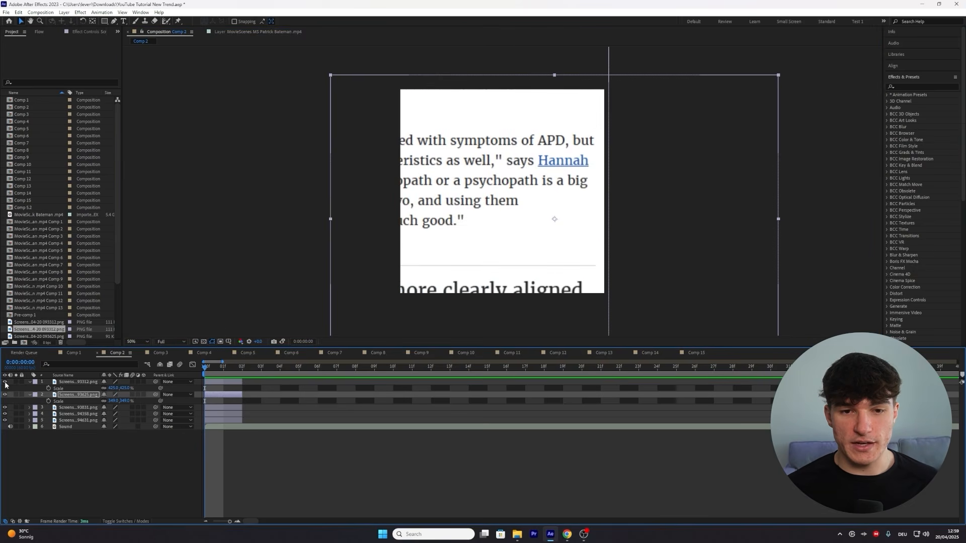
click(5, 382)
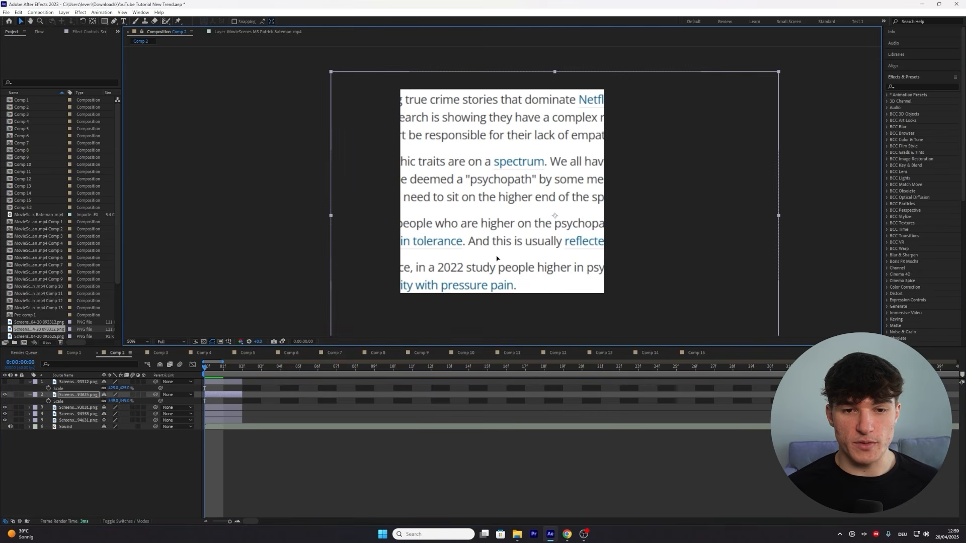
drag(115, 401, 122, 400)
click(5, 382)
click(5, 383)
click(5, 382)
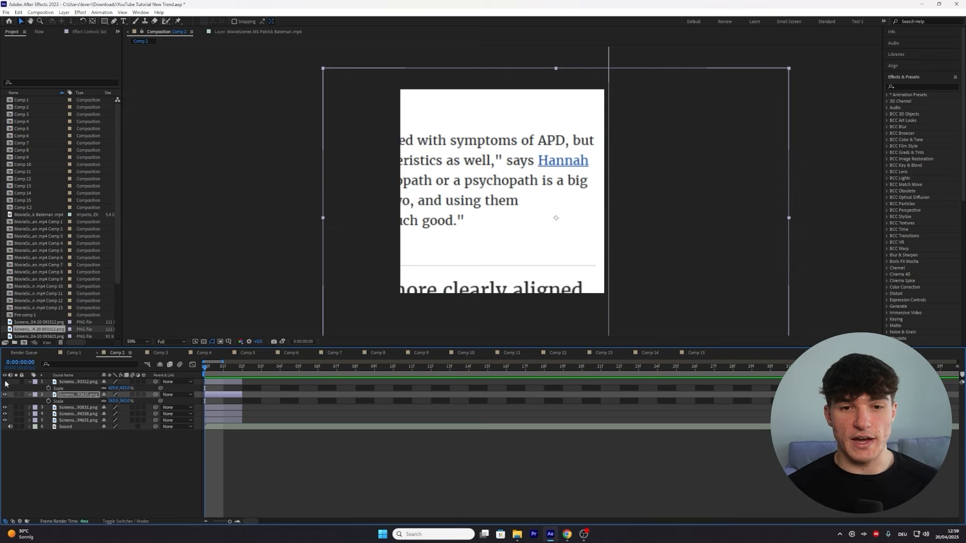
Step: Hide the first two screenshot layers, then enlarge the third and reposition it to centre its word "psychopath"
click(5, 382)
click(6, 394)
click(123, 408)
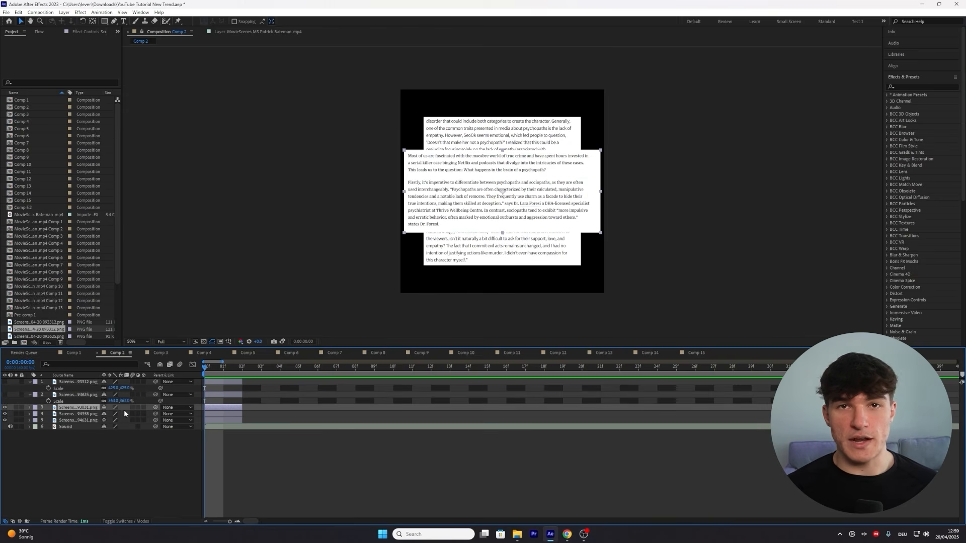
key(s)
drag(113, 413, 195, 401)
drag(584, 223, 479, 266)
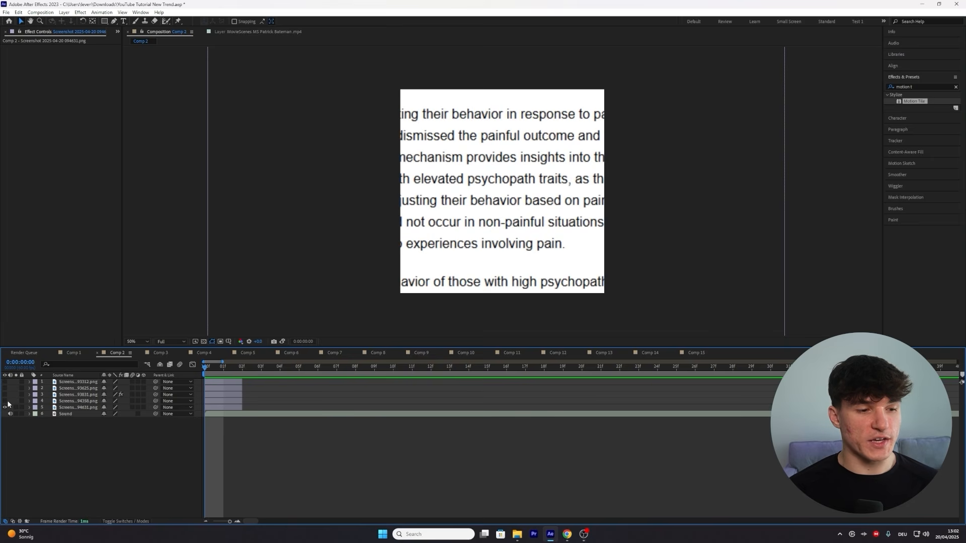
Step: Show the four hidden screenshot layers, sequence all five layers end to end, and check the result up to 0:00:00:08
drag(5, 401, 5, 382)
click(234, 406)
shift+click(228, 381)
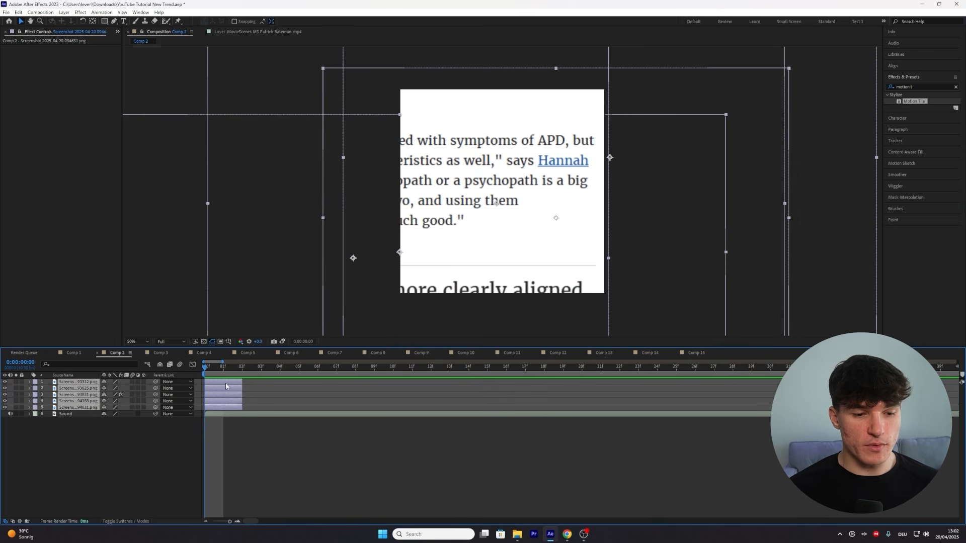
right_click(225, 382)
mouse_move(265, 279)
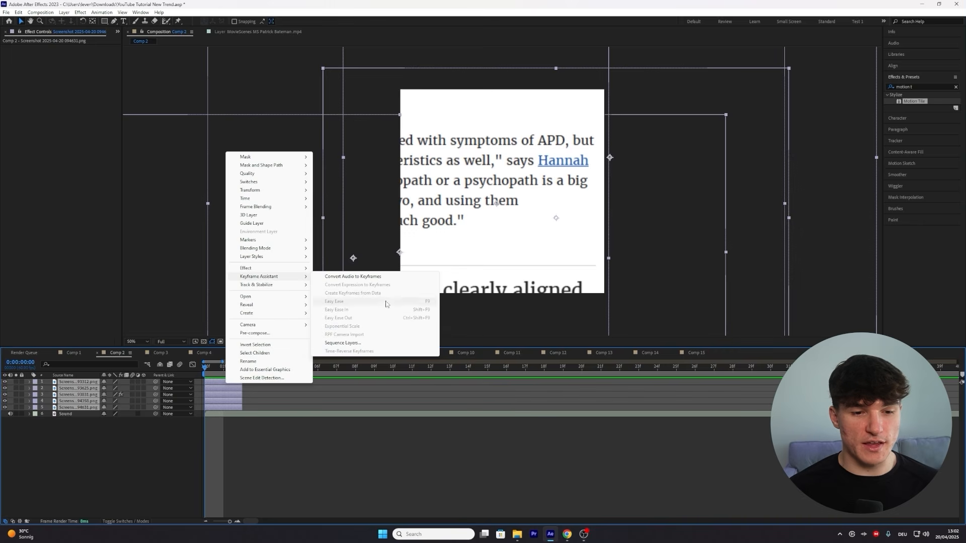
click(344, 343)
click(377, 337)
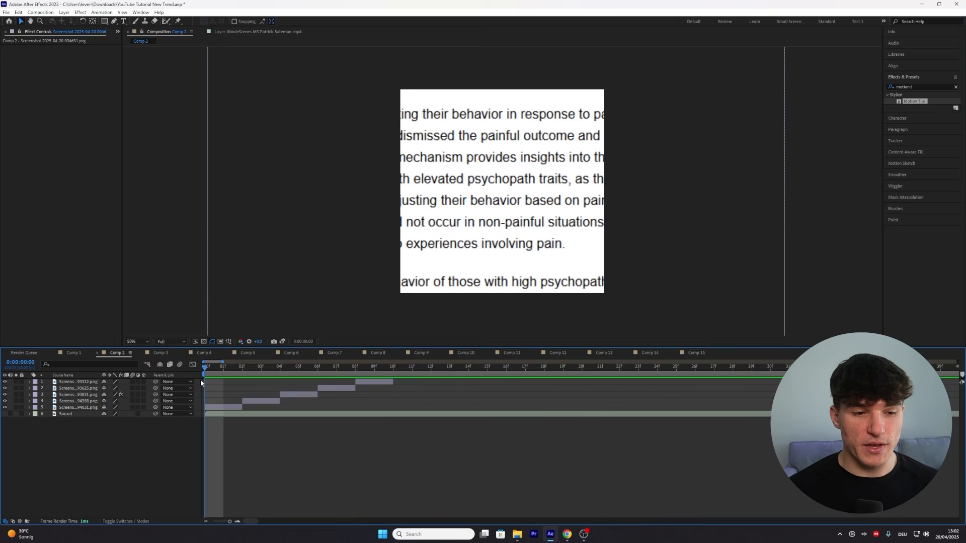
drag(217, 372, 358, 358)
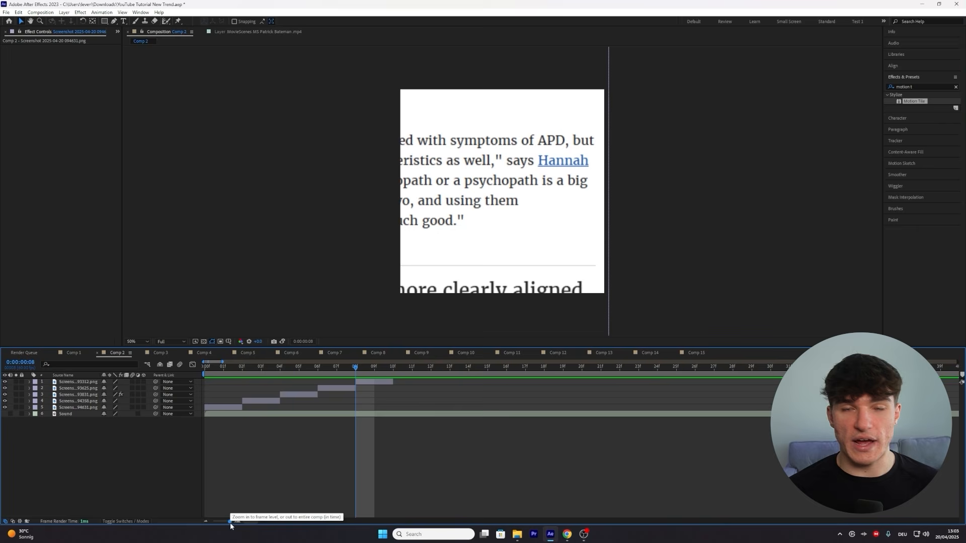
Step: Duplicate the five-screenshot sequence twice, placing each set of copies directly after the previous one in the timeline
drag(230, 523, 229, 522)
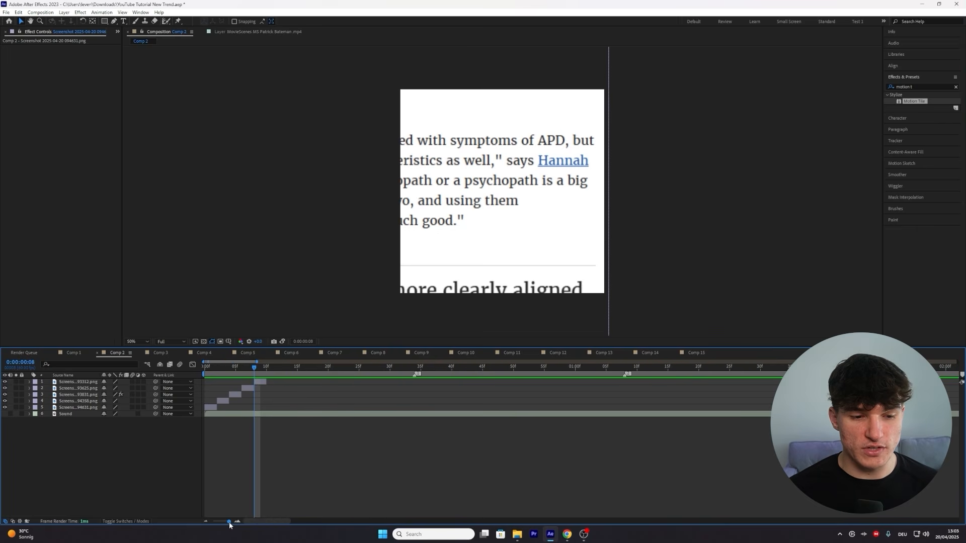
click(258, 384)
shift+click(217, 404)
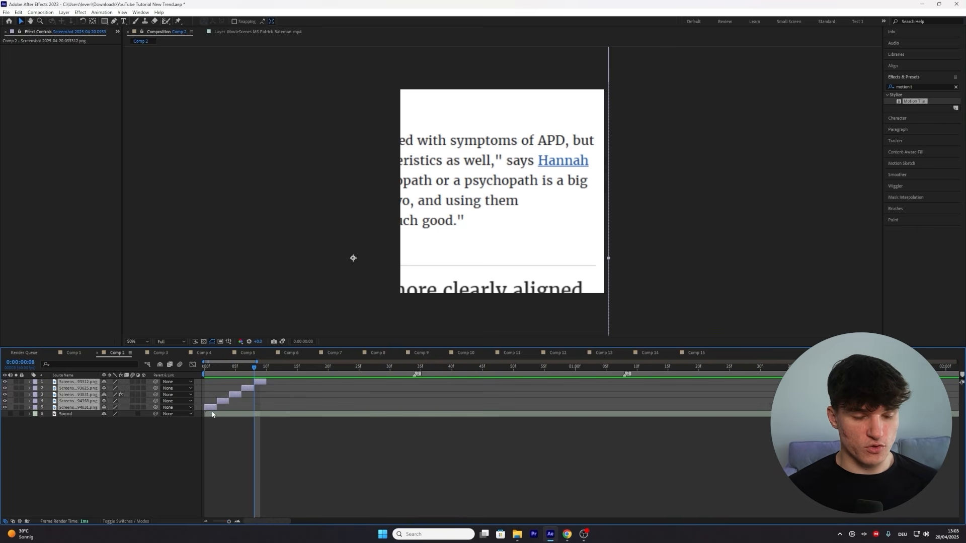
key(ctrl+d)
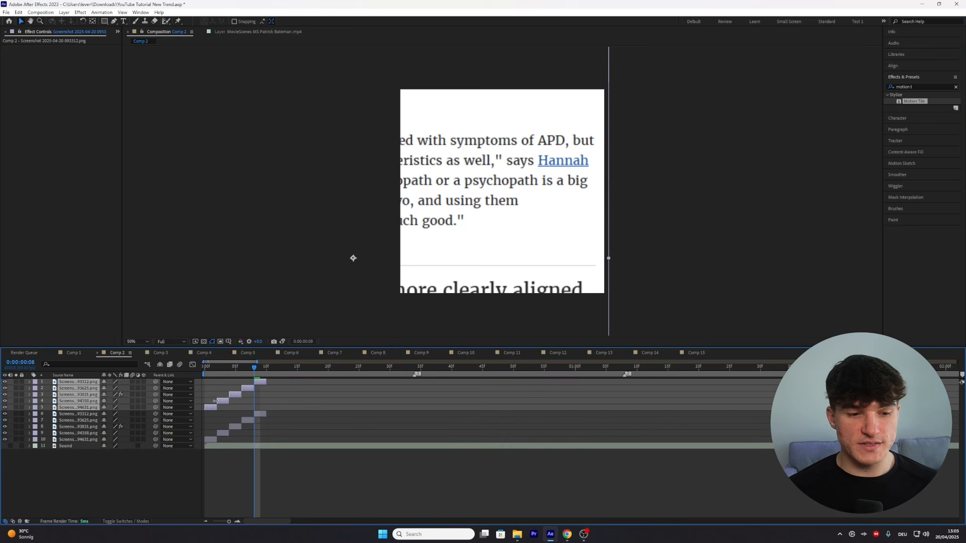
drag(214, 410, 276, 408)
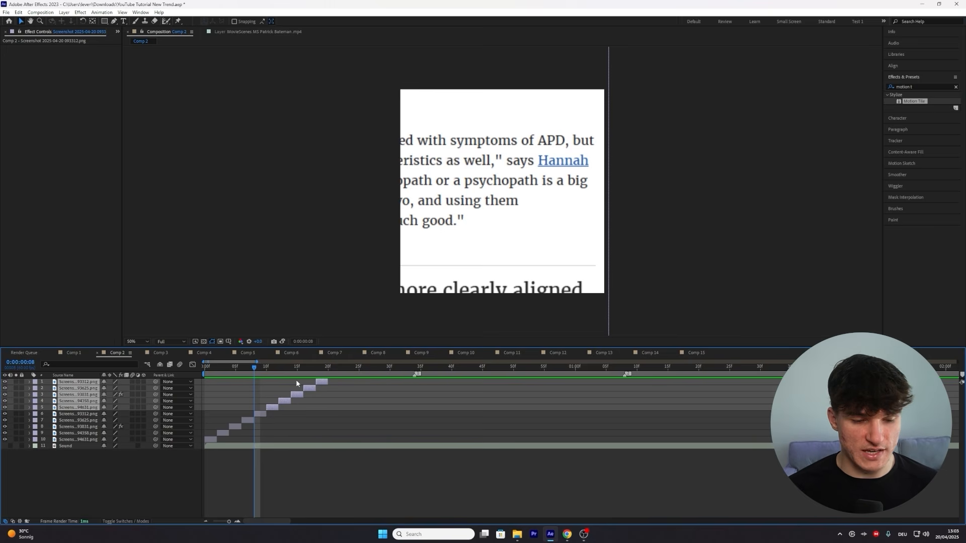
key(ctrl+v)
drag(220, 402, 345, 402)
Step: Duplicate the last two screenshot layers, move the copies to the sequence's end at the first beat marker, and restack them in order
click(395, 388)
click(383, 382)
shift+click(374, 388)
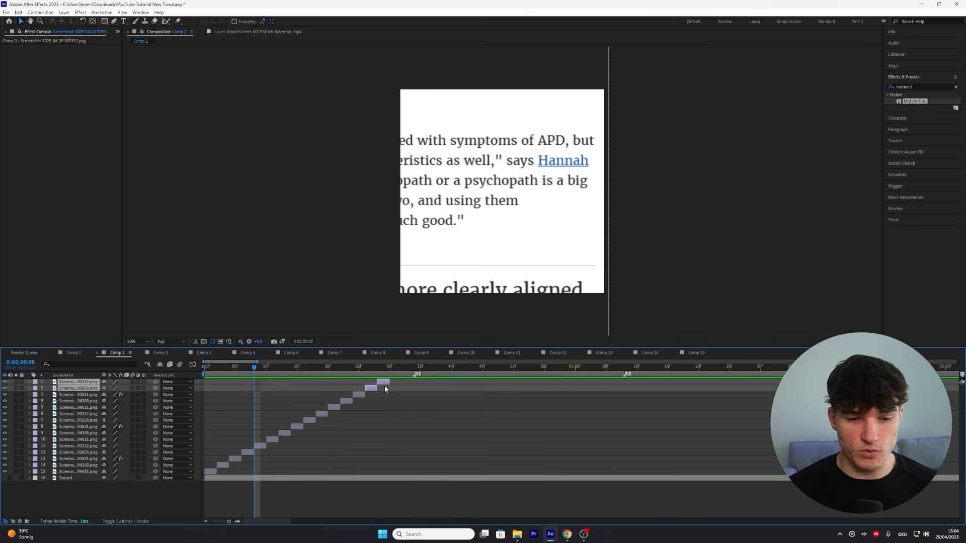
key(ctrl+d)
drag(385, 383, 410, 383)
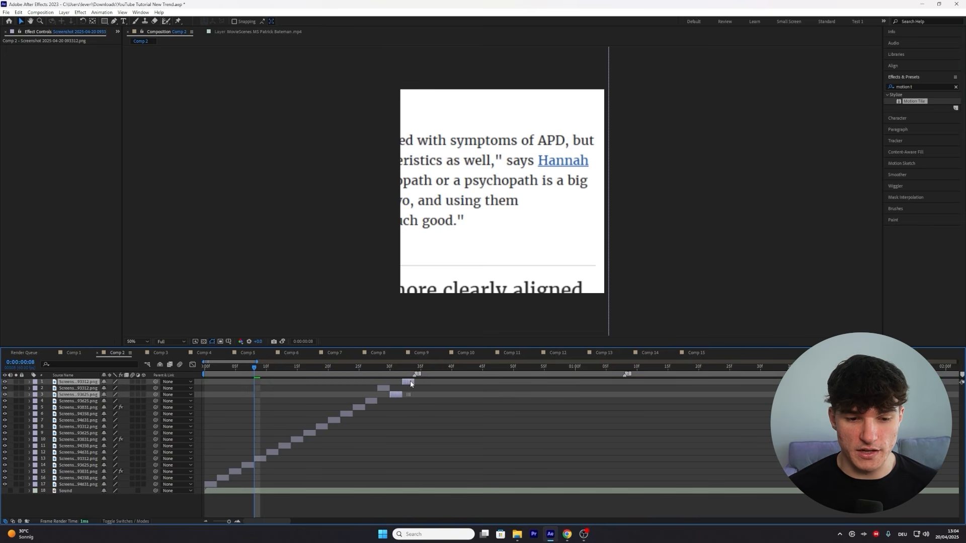
drag(89, 396, 89, 389)
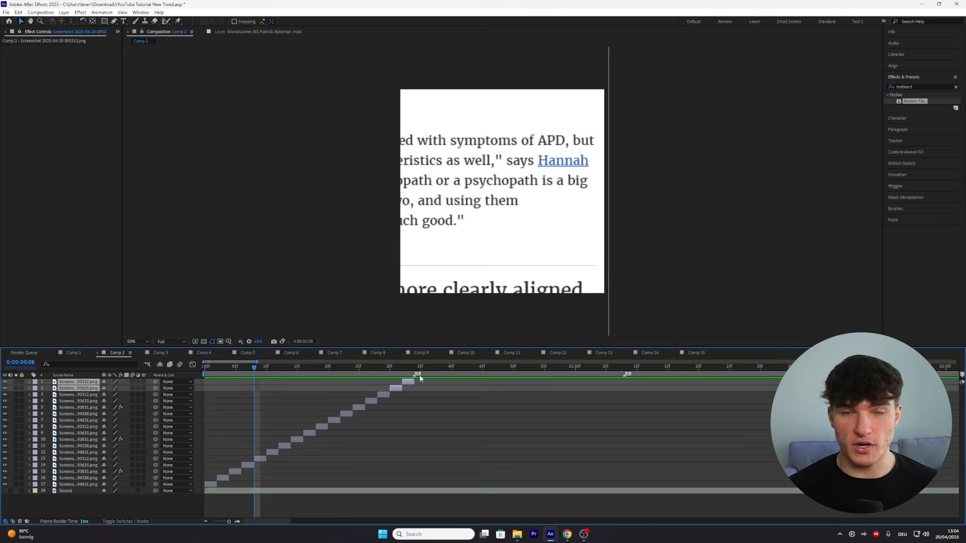
Step: Switch to Comp 3 and preview its screenshot sequence up to 0:00:00:32
click(160, 353)
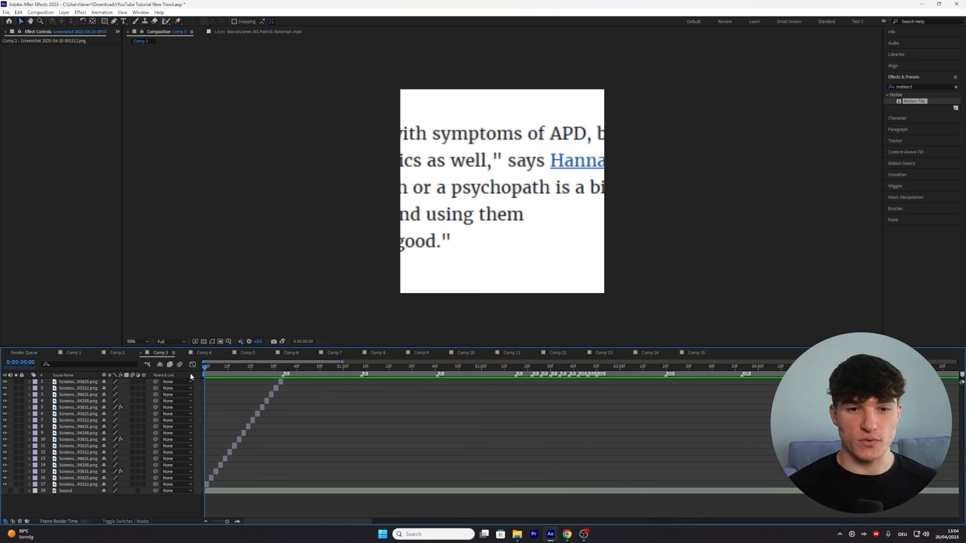
key(space)
mouse_move(271, 364)
mouse_down()
mouse_move(201, 374)
mouse_move(279, 368)
mouse_up()
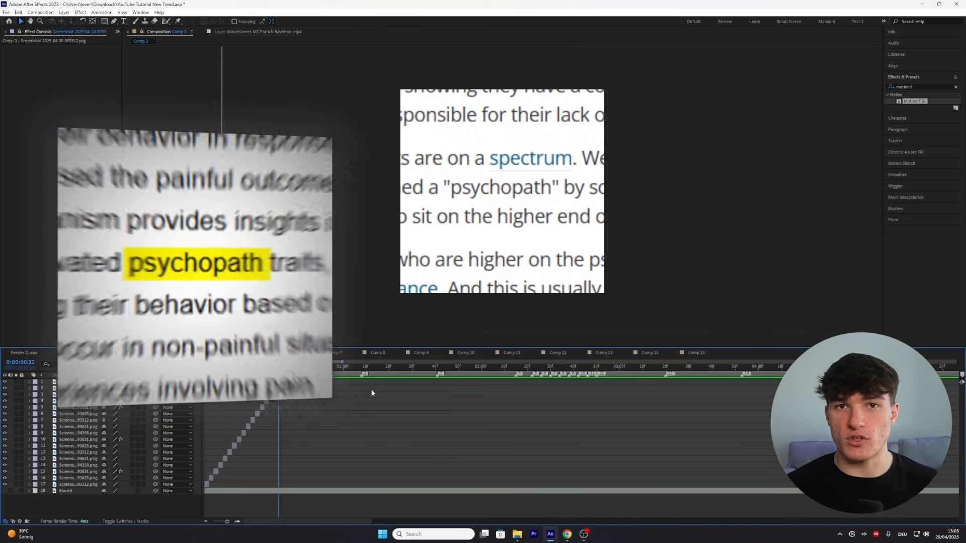
Step: Create a bright yellow solid layer above the screenshot sequence in Comp 3
click(64, 12)
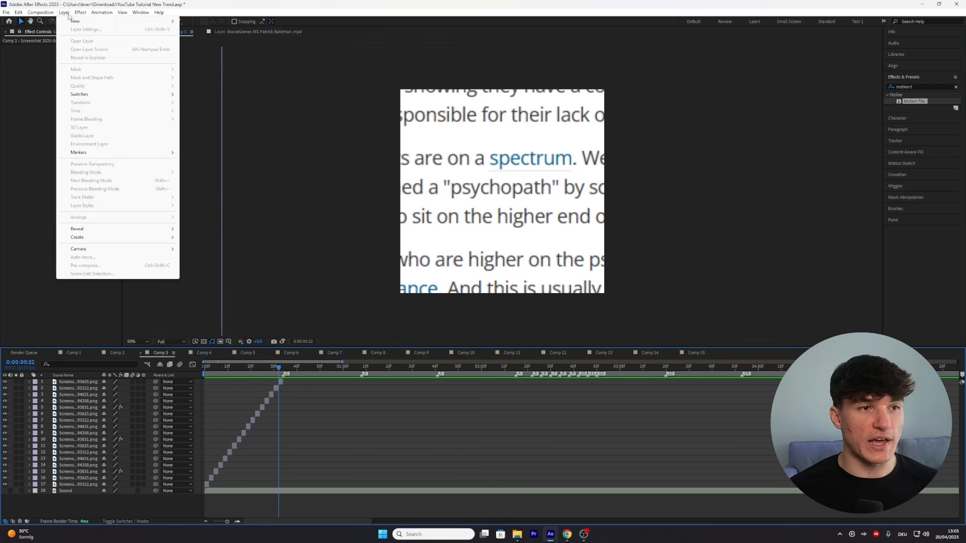
mouse_move(68, 21)
click(198, 29)
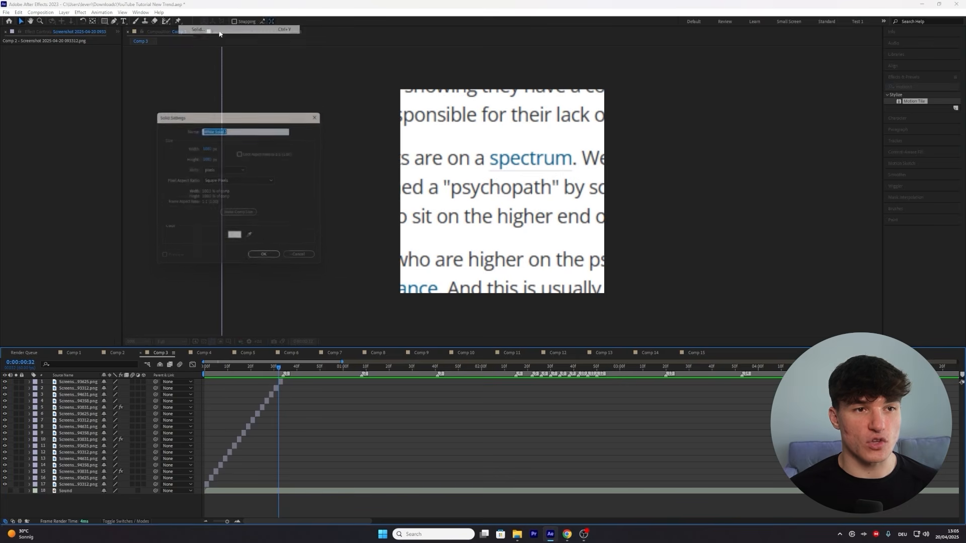
click(236, 239)
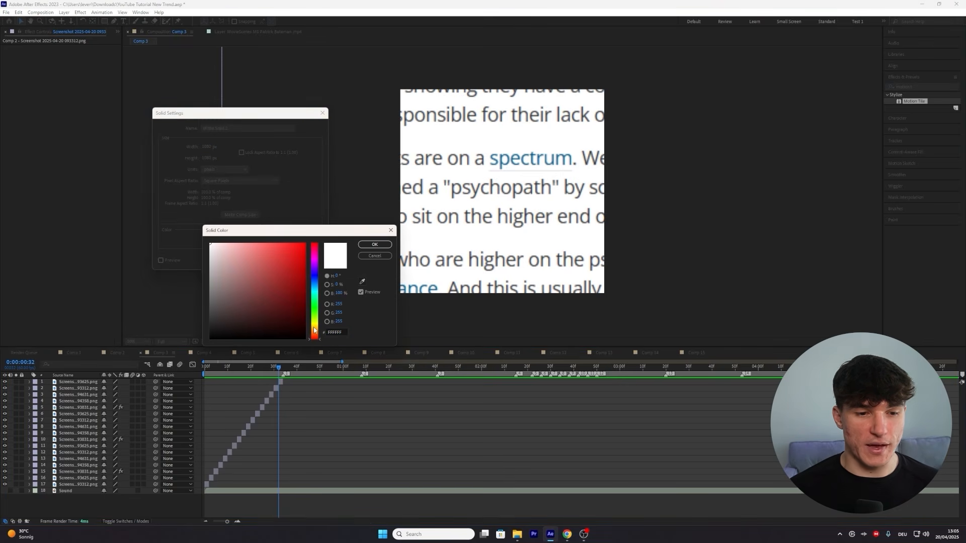
click(316, 325)
click(284, 292)
click(302, 247)
click(375, 245)
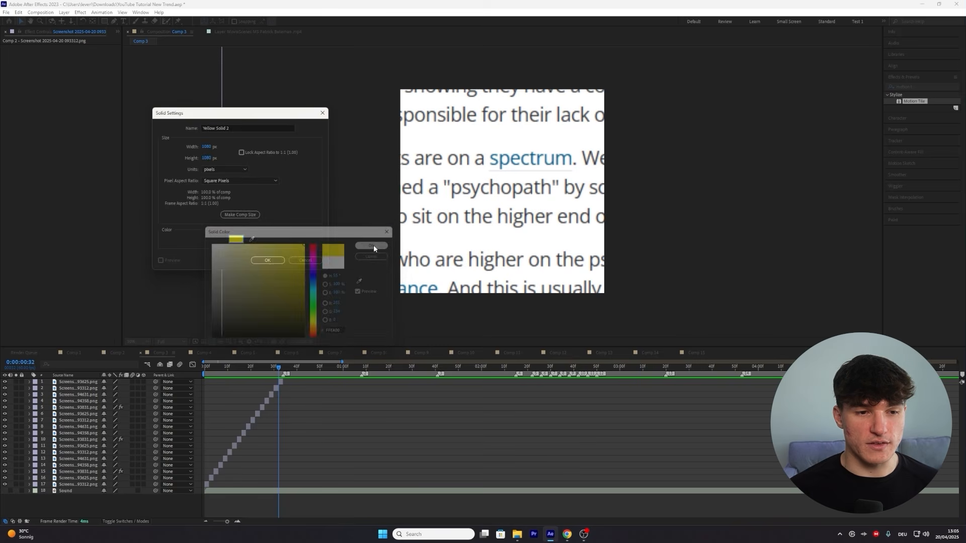
click(267, 260)
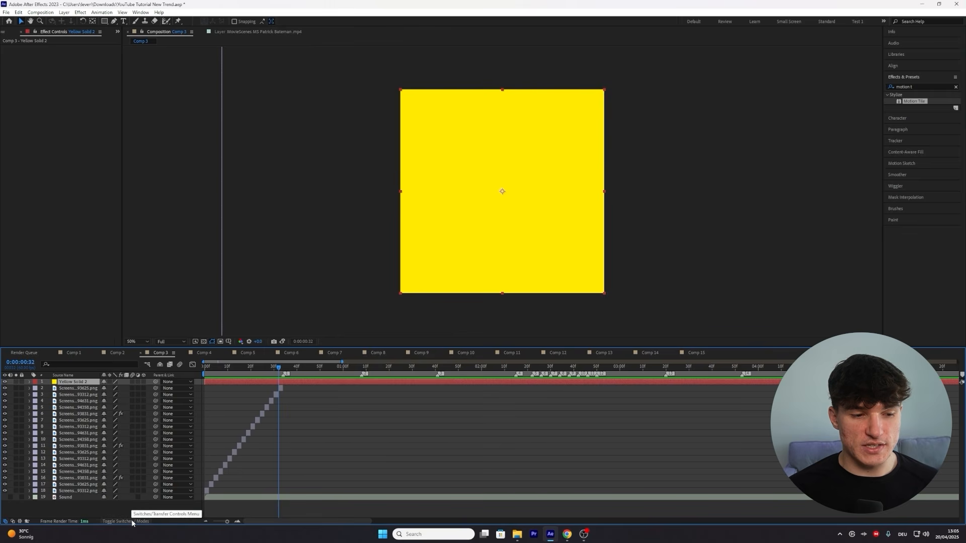
Step: Set the yellow solid's blending mode to Multiply and mask it with a rectangle around the word psychopath
click(130, 522)
click(96, 383)
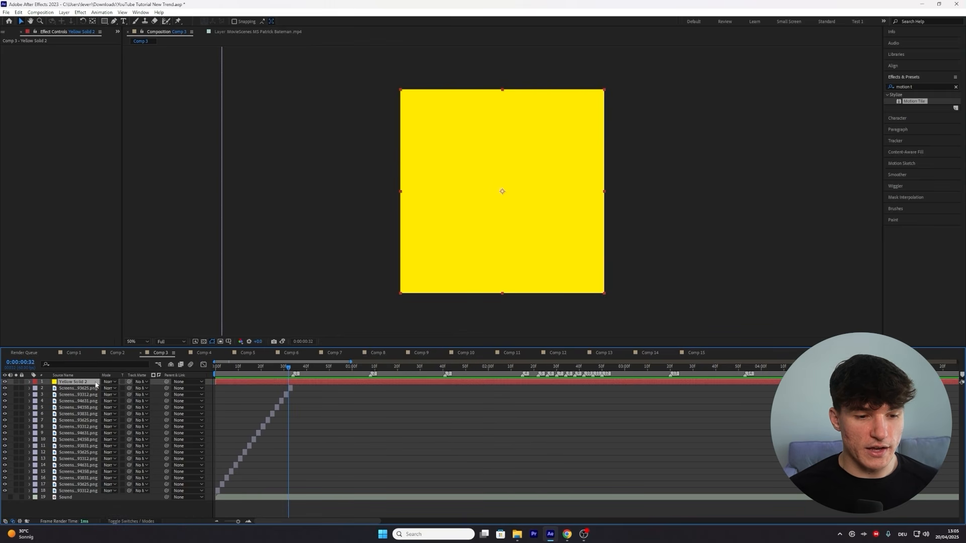
click(113, 382)
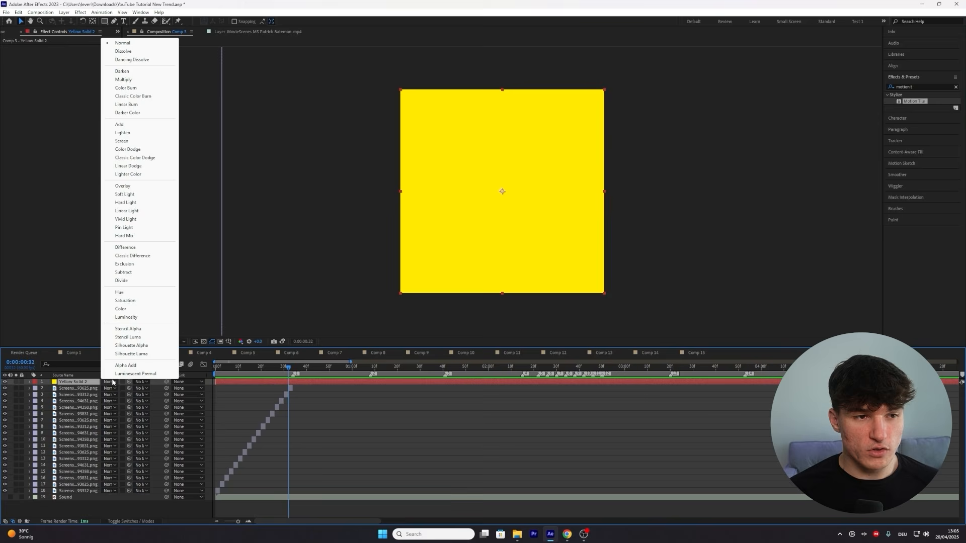
click(124, 79)
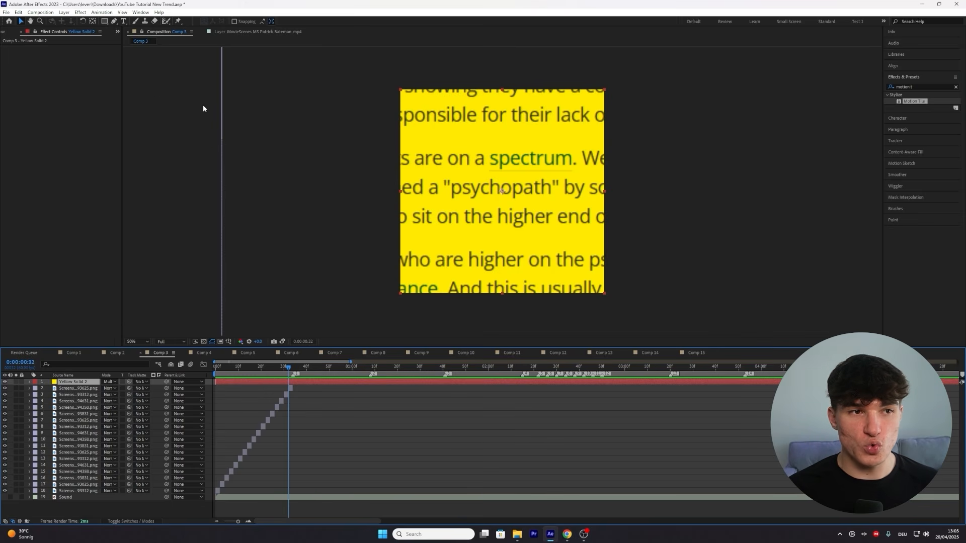
click(105, 22)
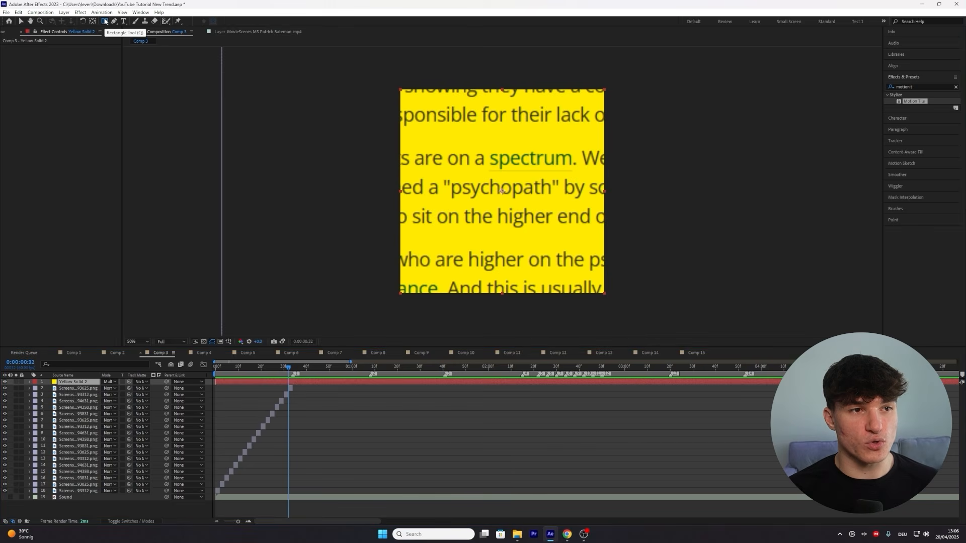
drag(441, 176, 562, 201)
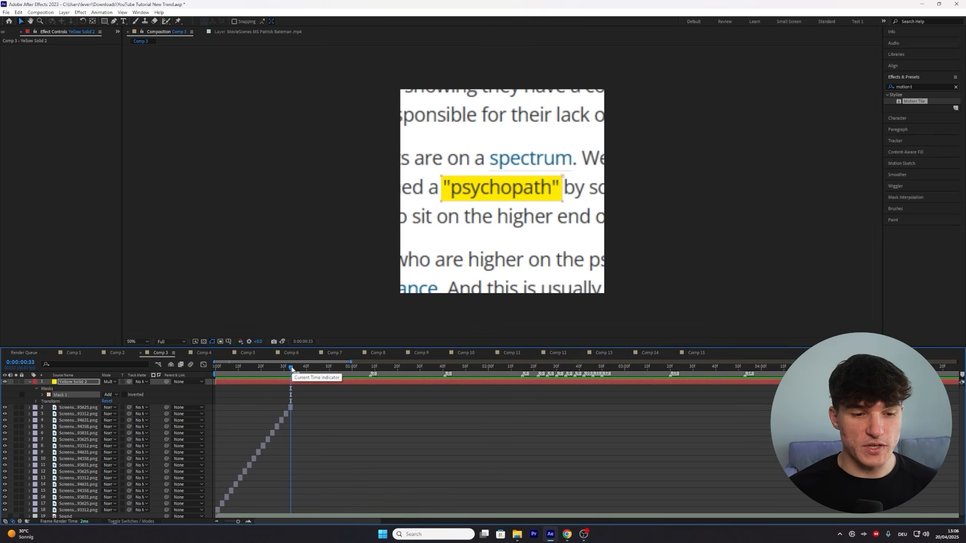
Step: Split the masked yellow solid at 0:00:00:34 and delete the part after the last screenshot
drag(292, 370, 294, 370)
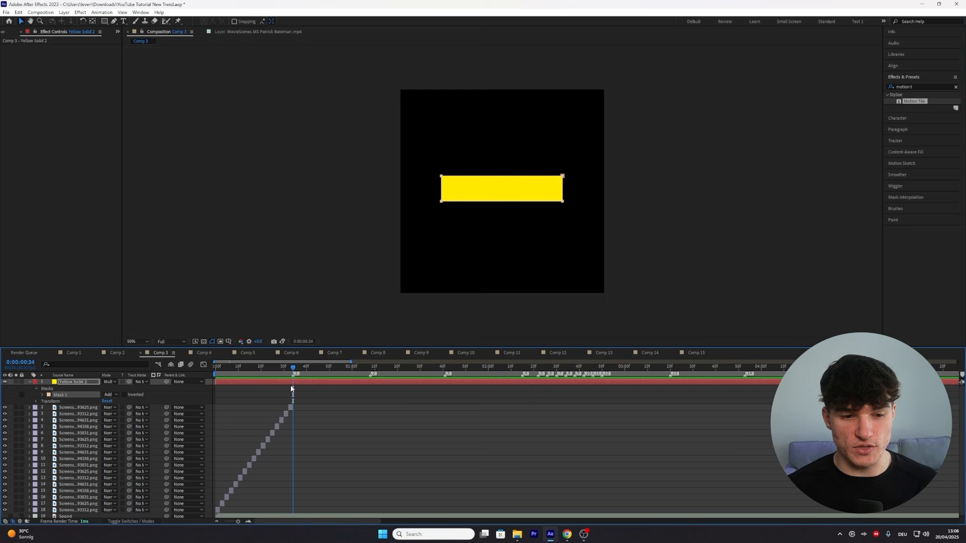
key(ctrl+shift+d)
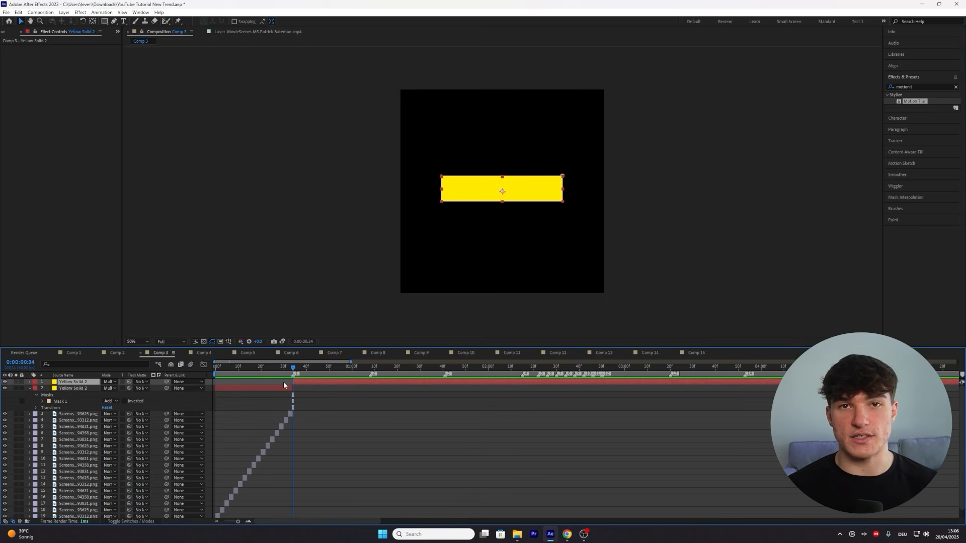
key(Delete)
click(289, 362)
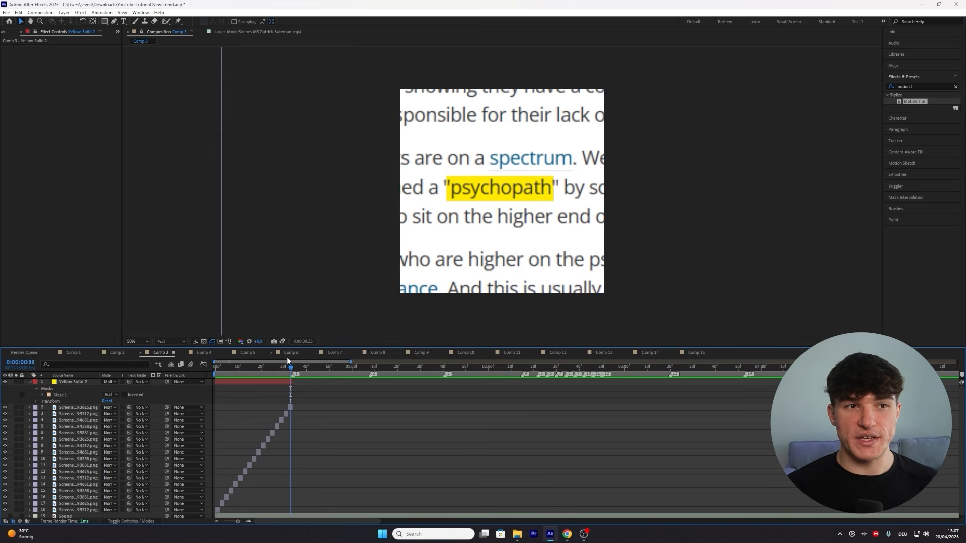
Step: Create a white solid layer on top of the yellow highlight layer
click(64, 12)
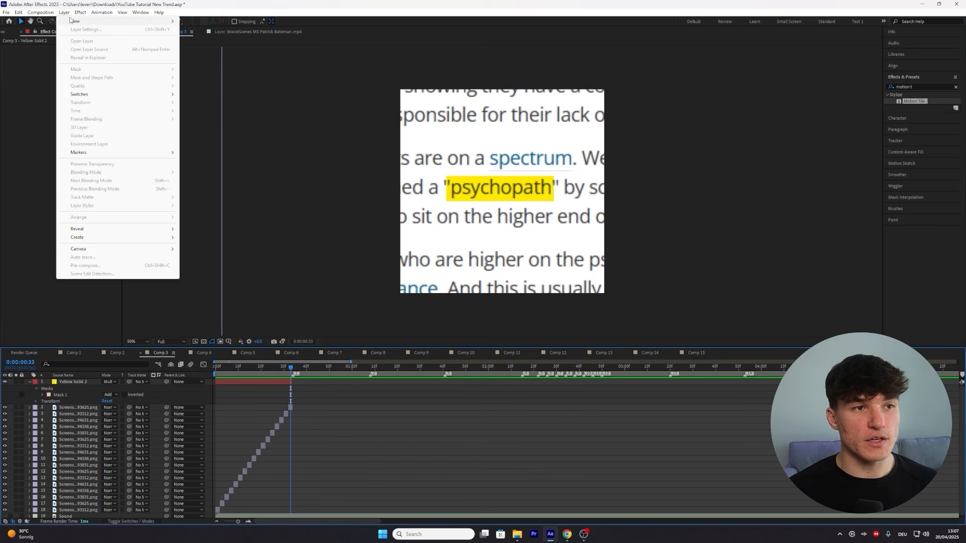
mouse_move(161, 21)
click(190, 28)
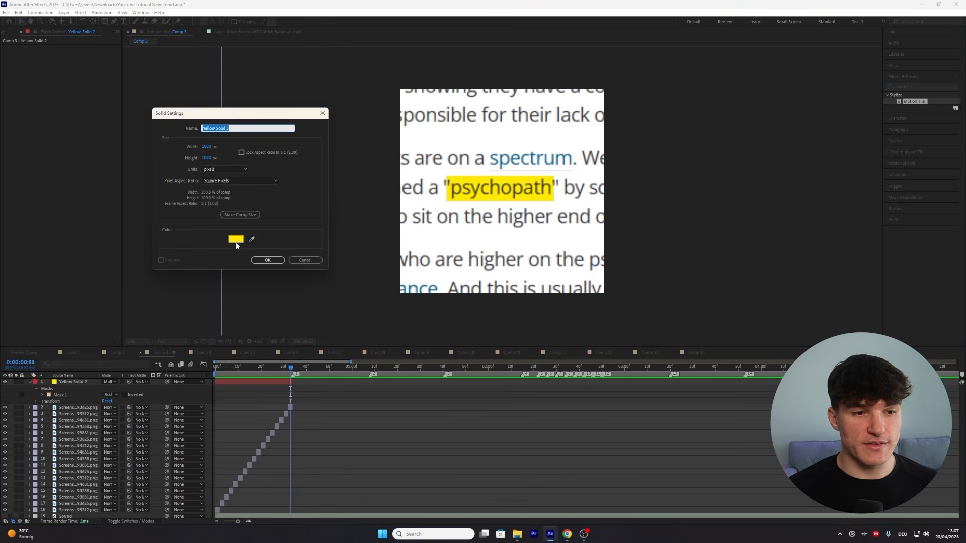
click(236, 243)
drag(232, 249, 196, 235)
click(374, 243)
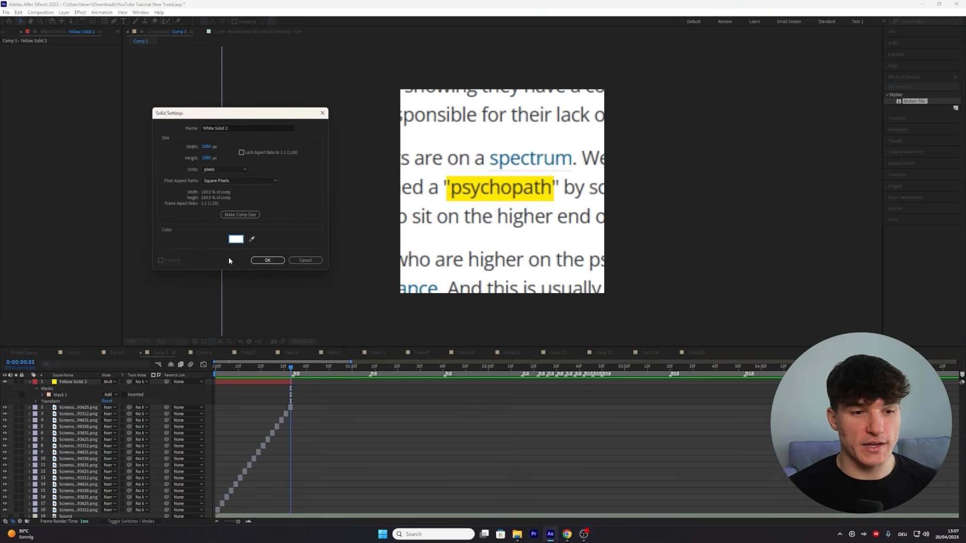
click(268, 260)
Step: Trim the white solid to a short flash around the first beat marker, from 0:00:00:33 to 0:00:00:35
drag(237, 522, 240, 522)
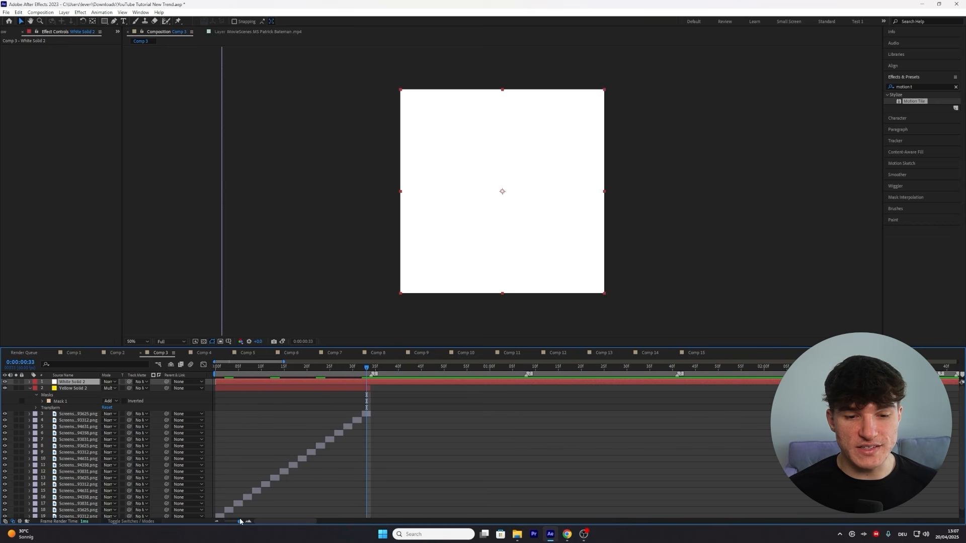
click(420, 371)
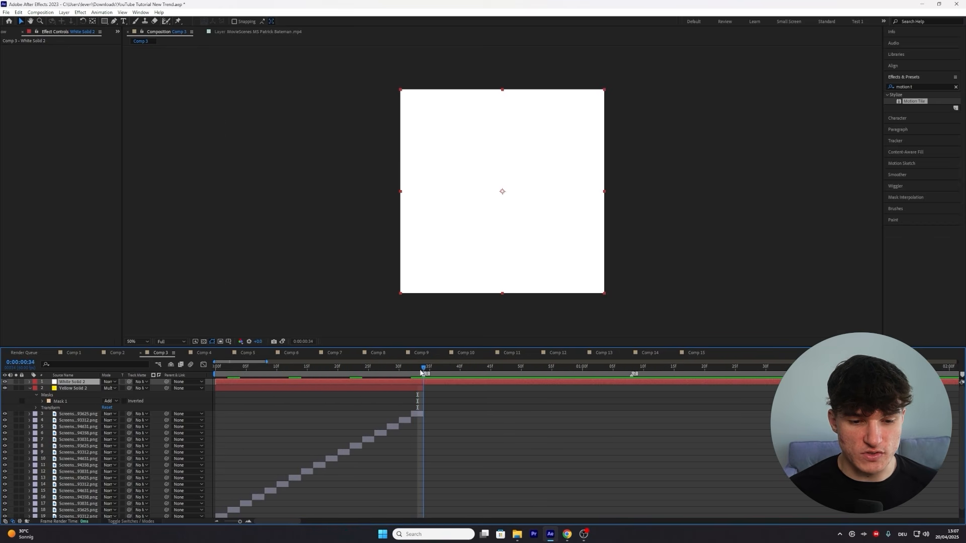
drag(420, 371, 418, 372)
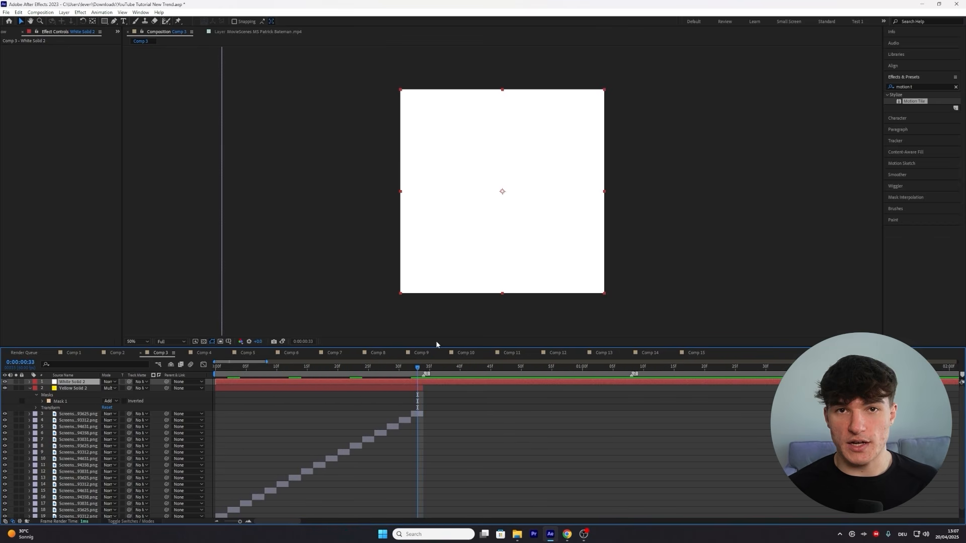
key(ctrl+shift+d)
click(411, 388)
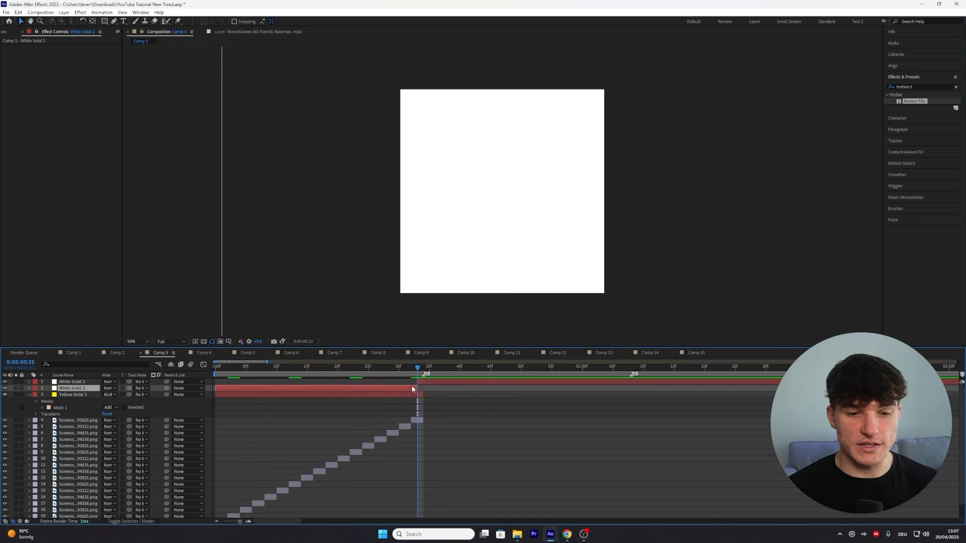
key(Delete)
click(423, 381)
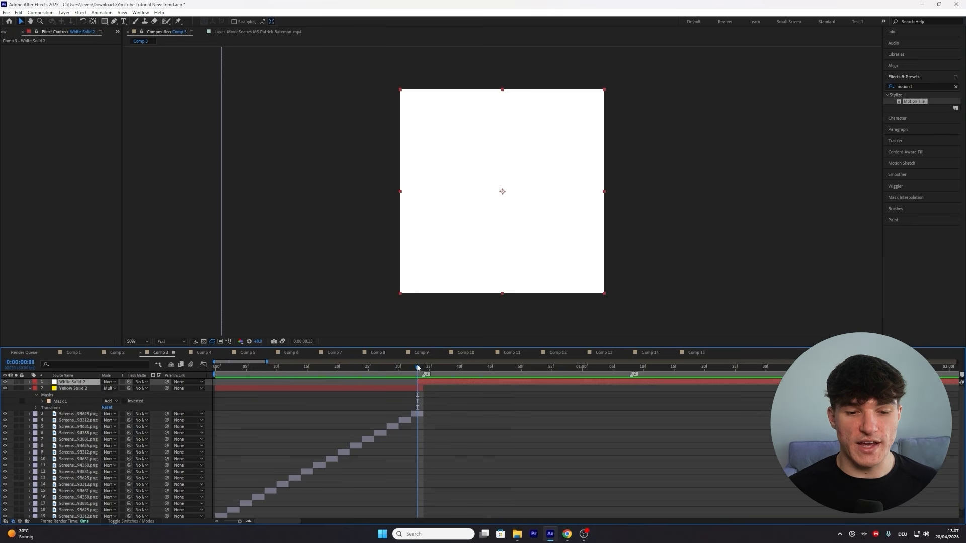
drag(423, 368, 429, 368)
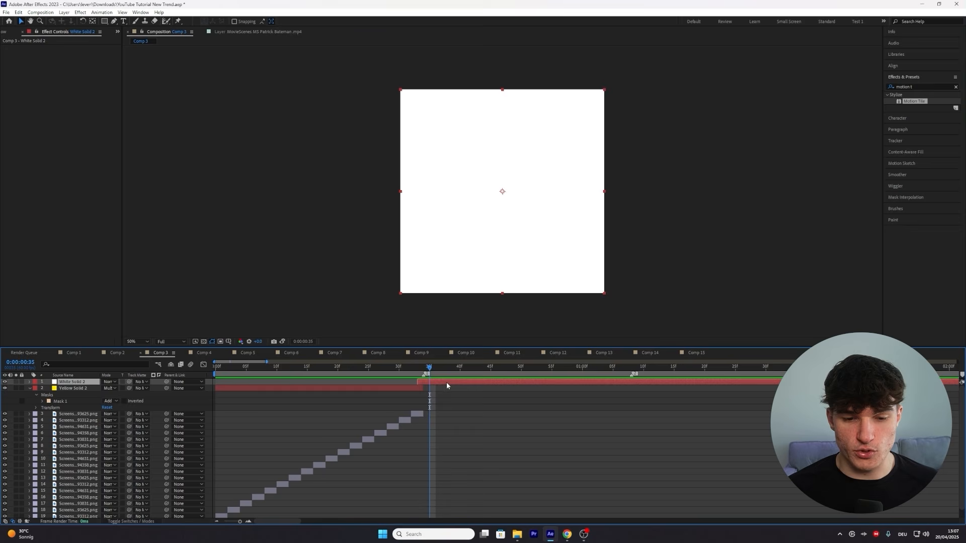
key(ctrl+shift+d)
key(Delete)
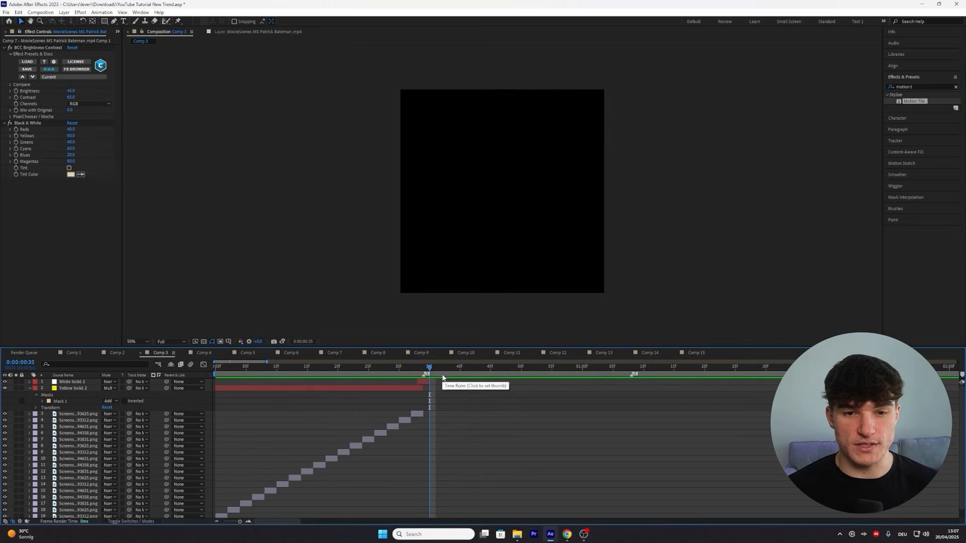
Step: Check the highlighted screenshots in Comp 3, then switch to Comp 4 and preview its sequence up to 0:00:00:16
drag(429, 370, 379, 370)
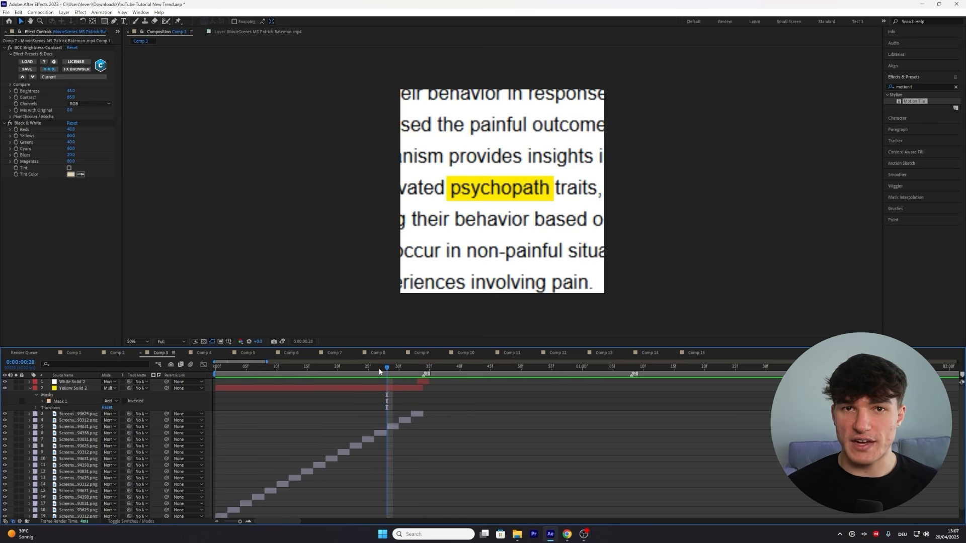
click(203, 353)
drag(211, 366, 264, 364)
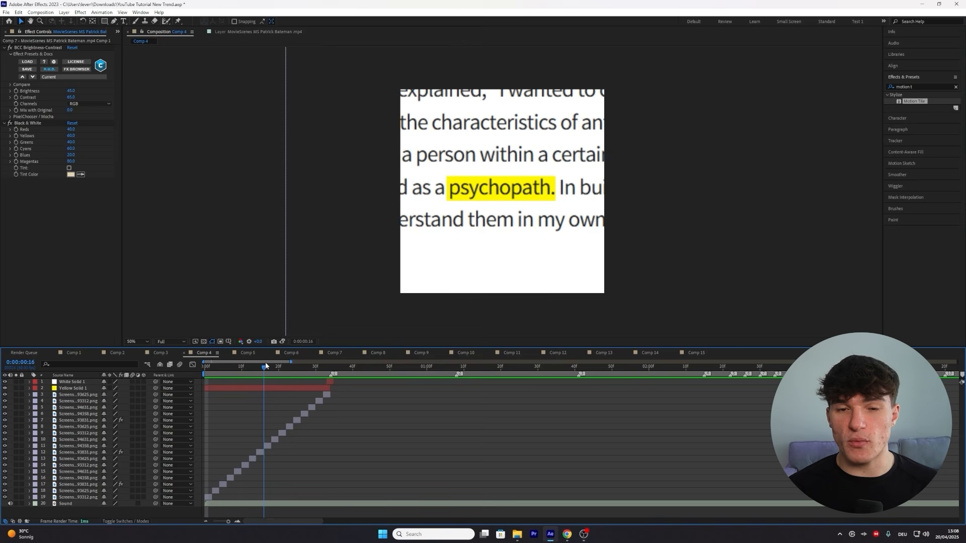
Step: Pre-compose the yellow solid and all screenshot layers in Comp 4, moving all attributes into the new composition
click(262, 388)
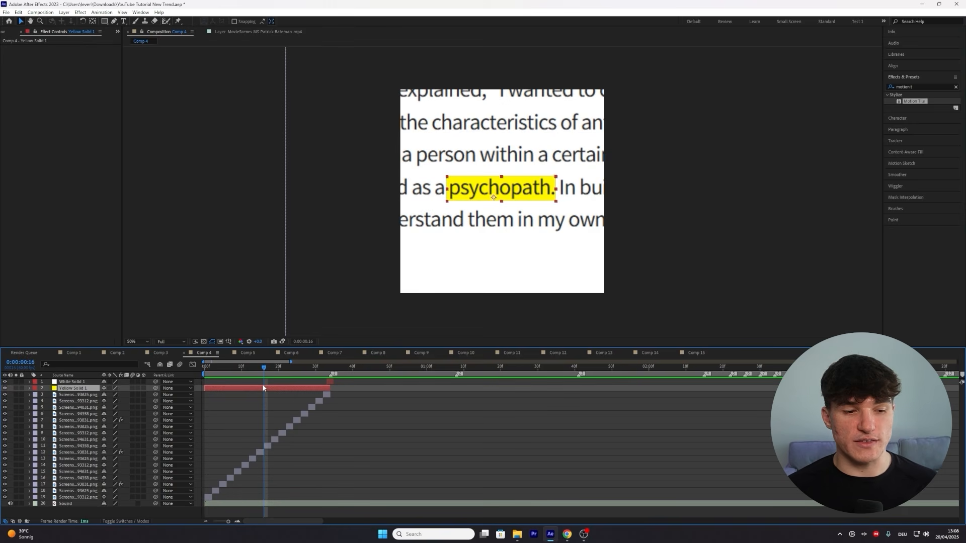
shift+click(208, 497)
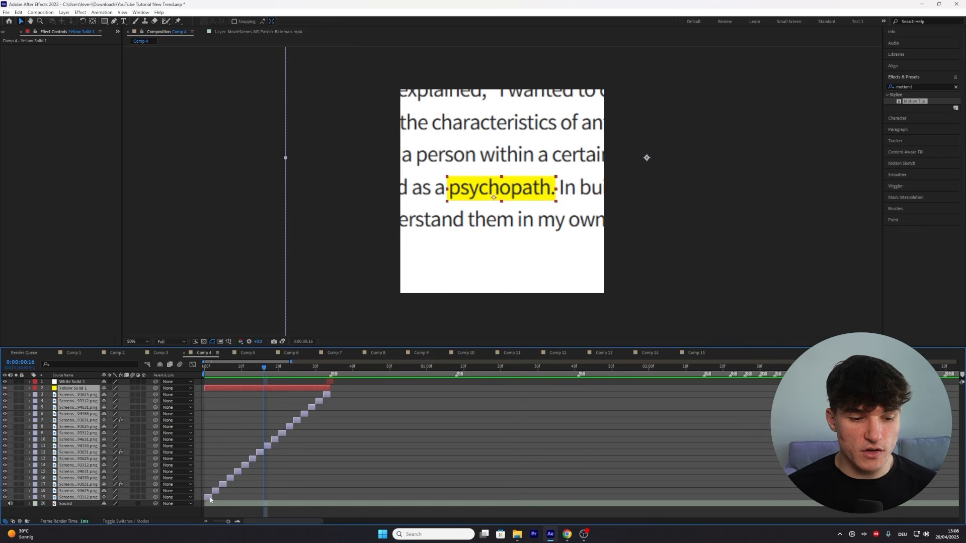
right_click(210, 499)
click(251, 449)
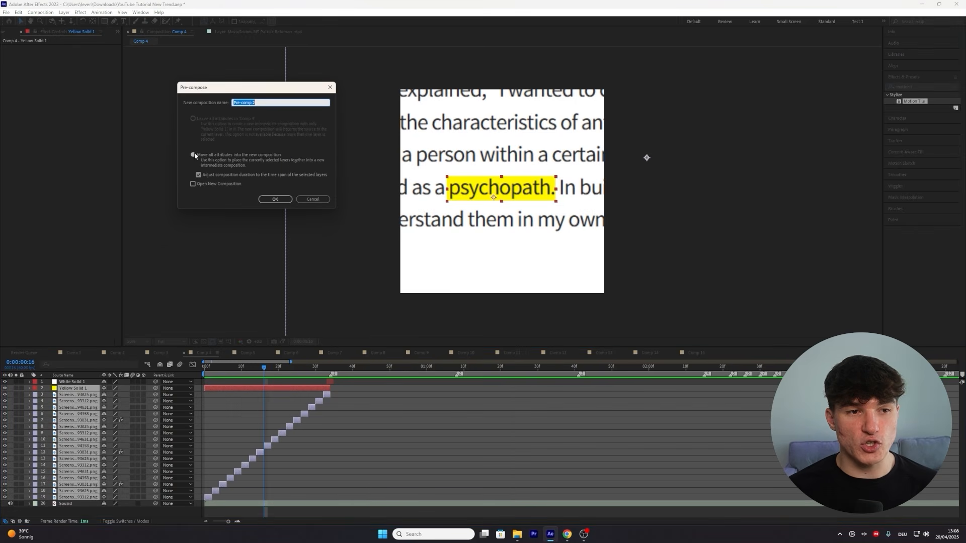
click(275, 199)
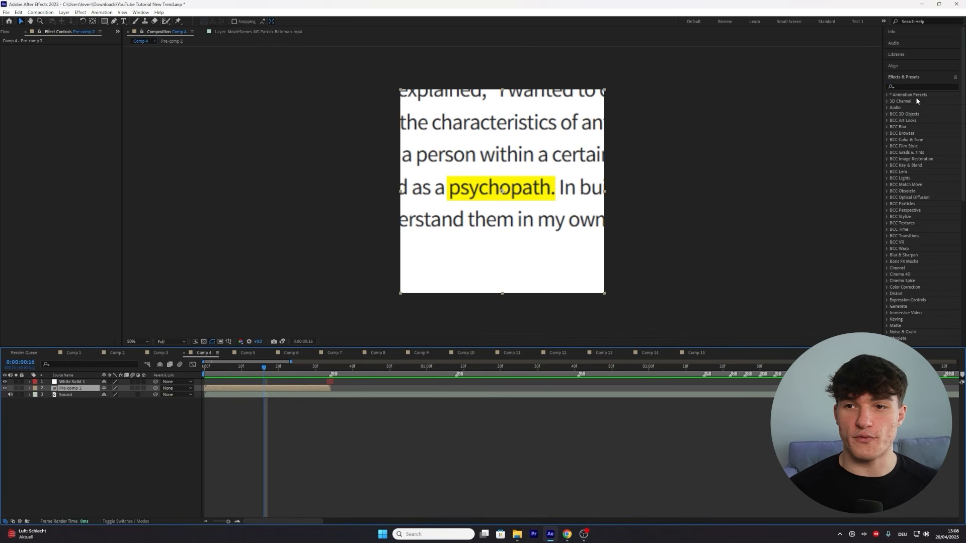
Step: Apply Pixel Motion Blur to the pre-composed screenshot layer with a shutter angle of 80 and 20 shutter samples
click(920, 86)
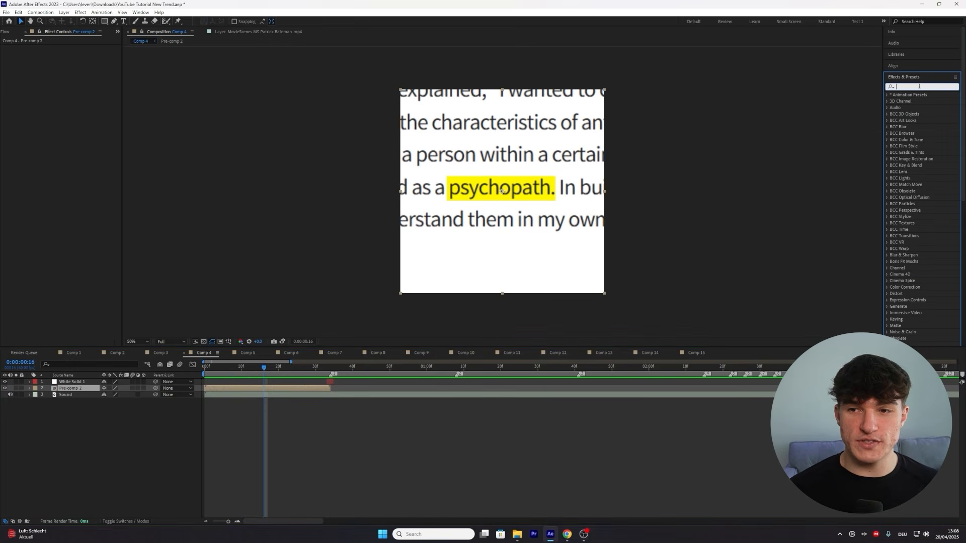
text(pixel motion)
drag(919, 101, 261, 387)
click(73, 60)
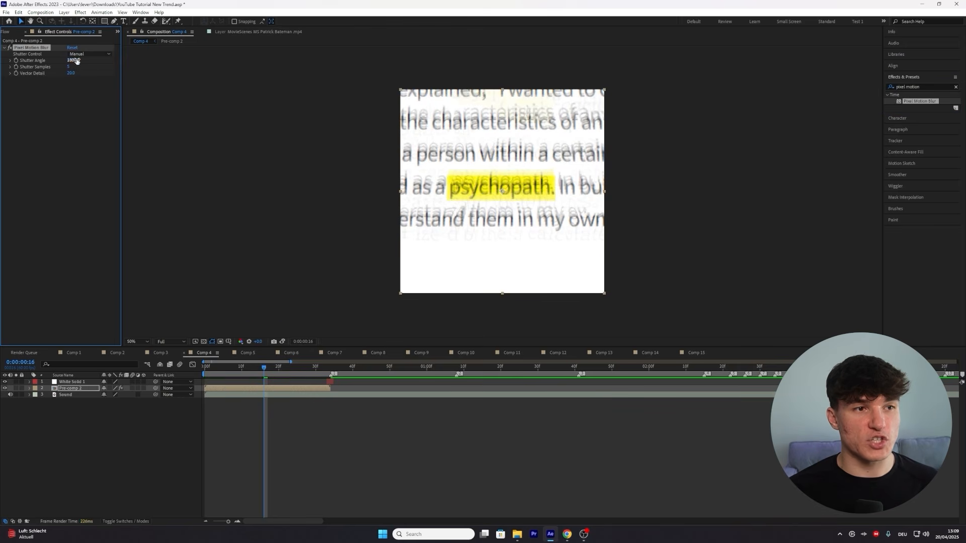
text(80)
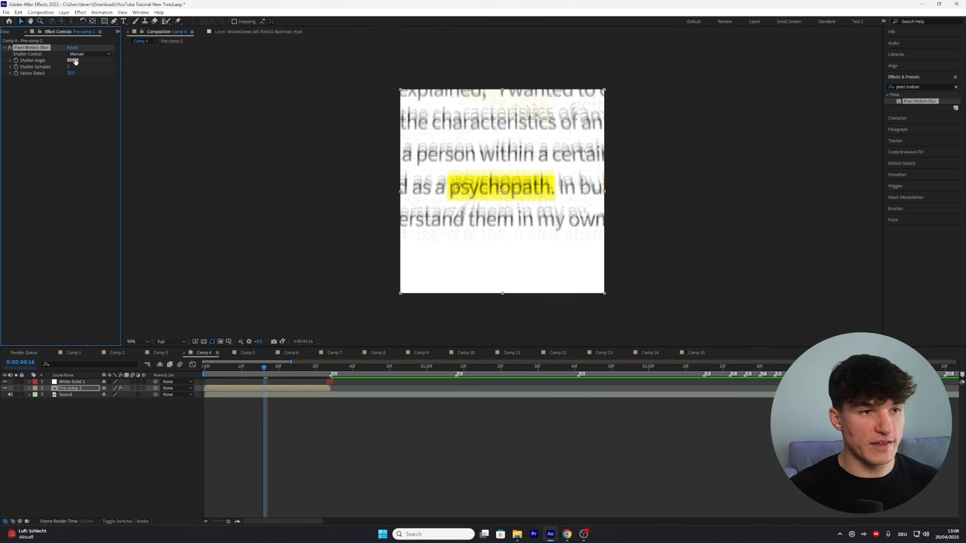
key(Return)
click(69, 68)
text(20)
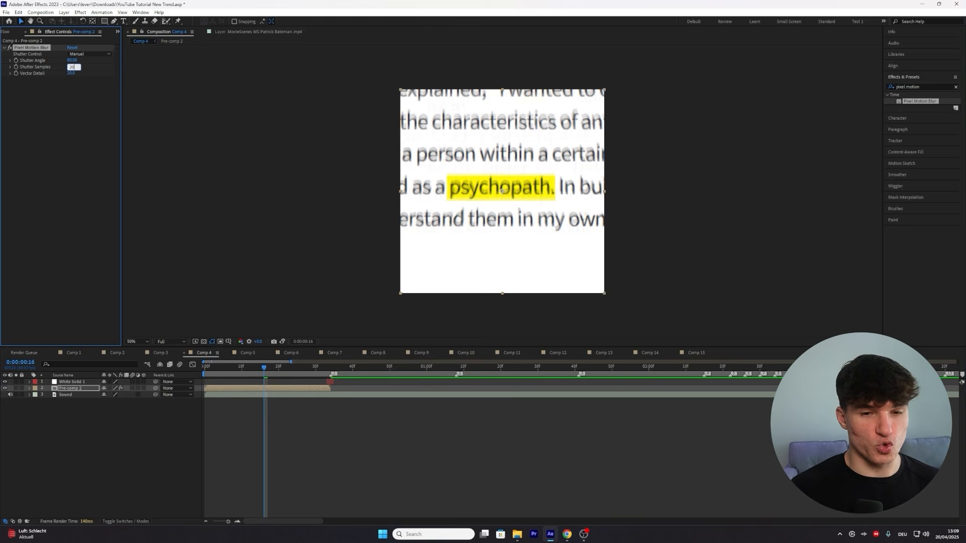
key(Return)
Step: Find the BCC Radial Blur effect and apply it to the pre-composed screenshot layer
click(955, 87)
text(bcc radial blur)
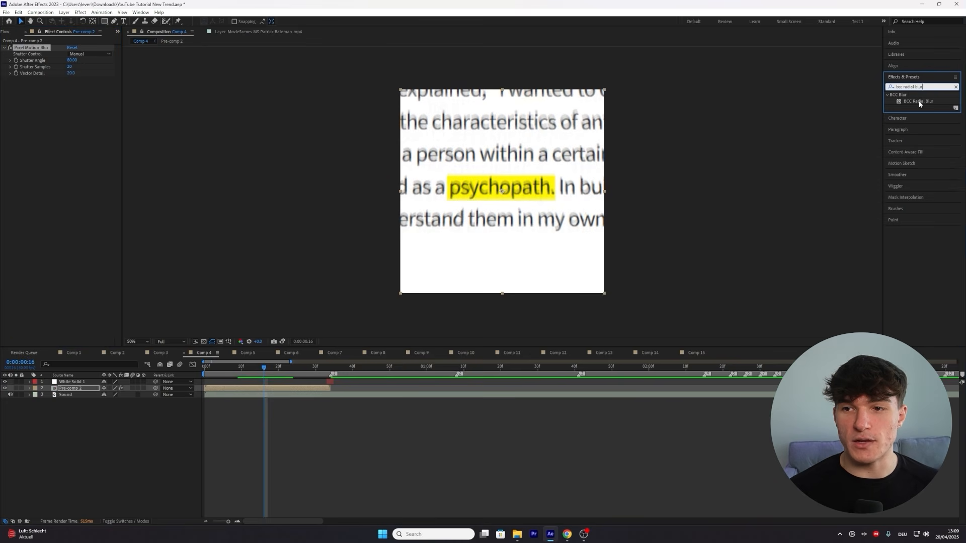
drag(919, 103, 283, 392)
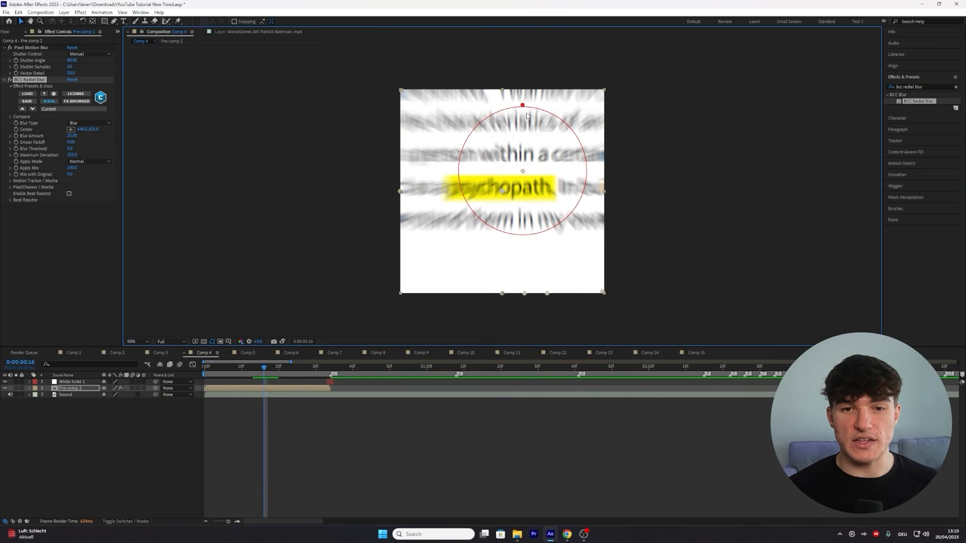
Step: Center the BCC Radial Blur on the highlighted word psychopath and set its Blur Amount to 10
drag(523, 171, 500, 191)
click(72, 135)
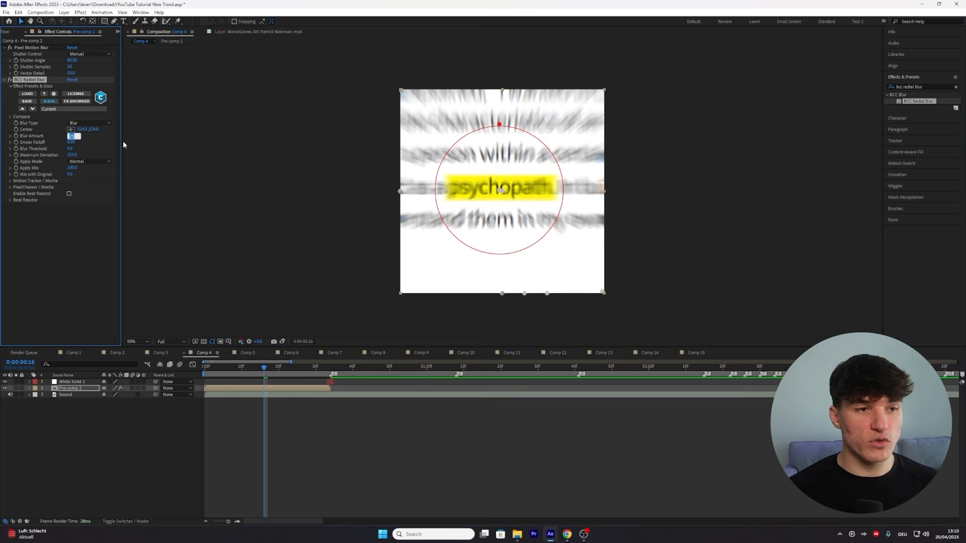
text(10)
key(Return)
Step: Find the CC Vignette effect and apply it to the pre-composed screenshot layer
key(ctrl+5)
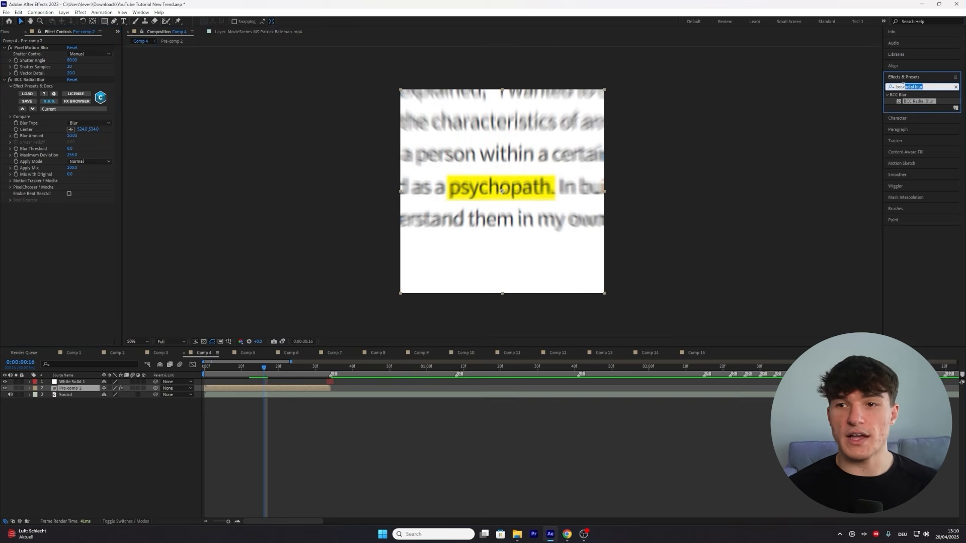
text(cc vignette)
drag(915, 126, 45, 251)
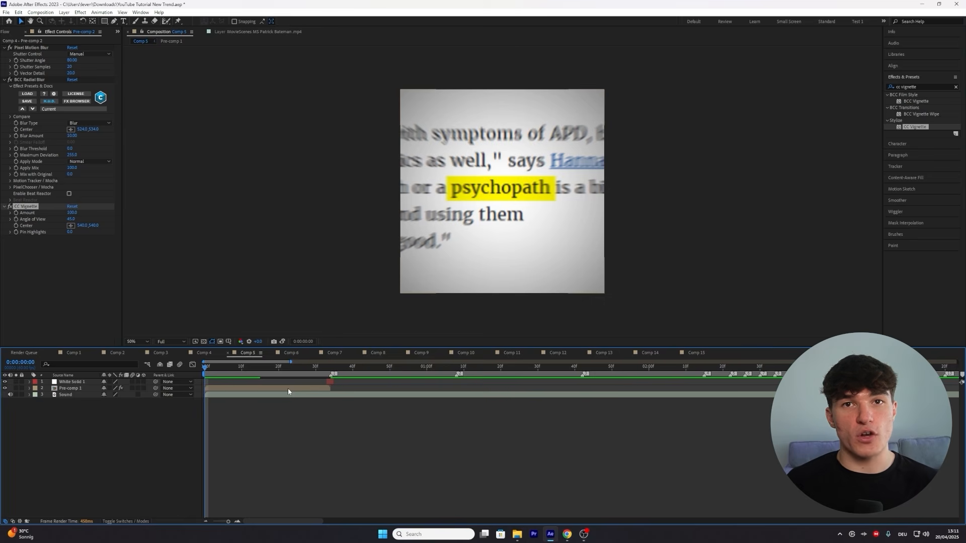
Step: Duplicate the white solid and screenshot pre-comp in Comp 5, start the copied pre-comp at the 0:00:01:08 marker, and check the repeated sequence
click(288, 389)
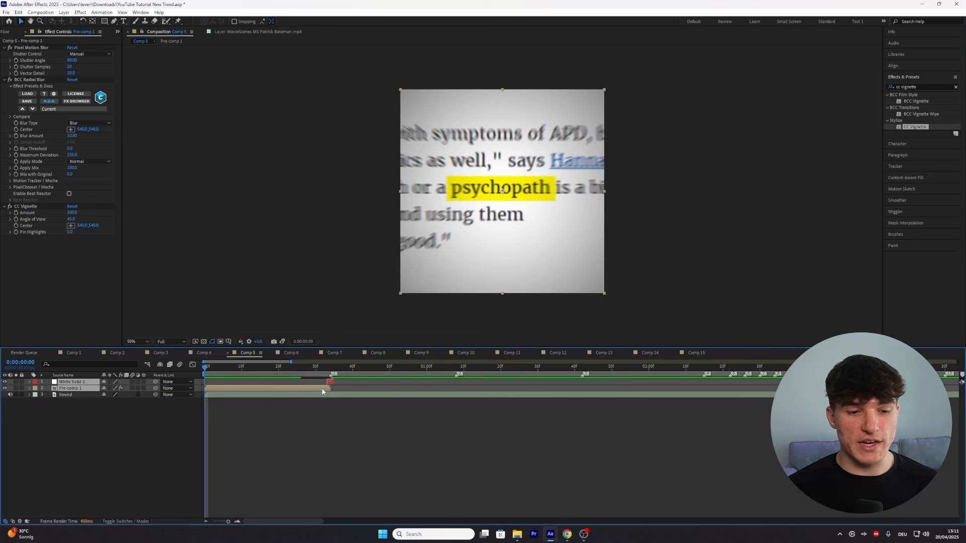
key(ctrl+d)
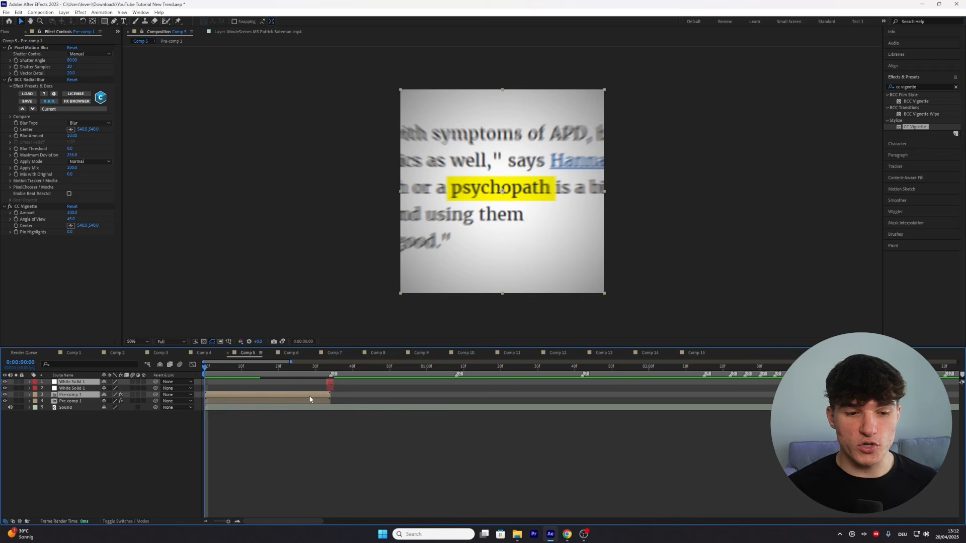
drag(314, 395, 566, 395)
key(i)
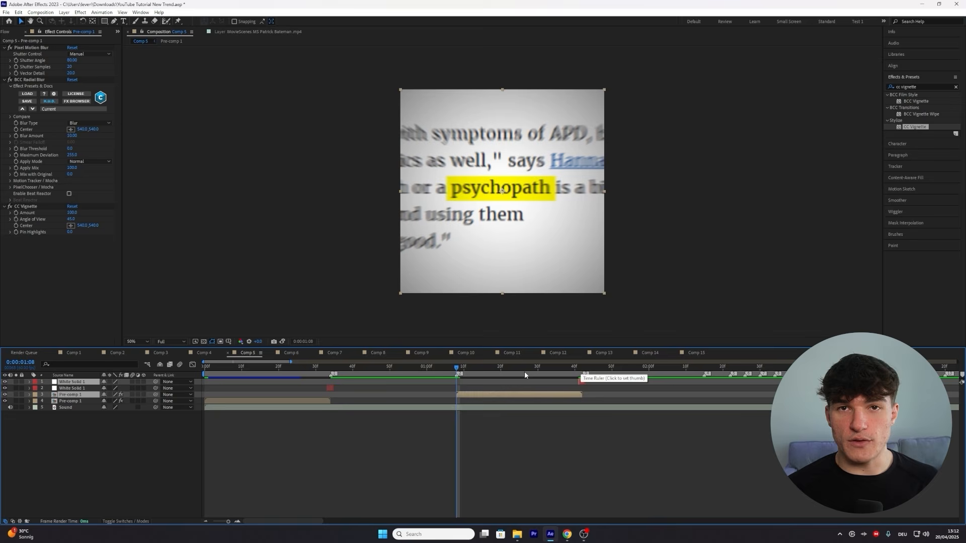
click(580, 369)
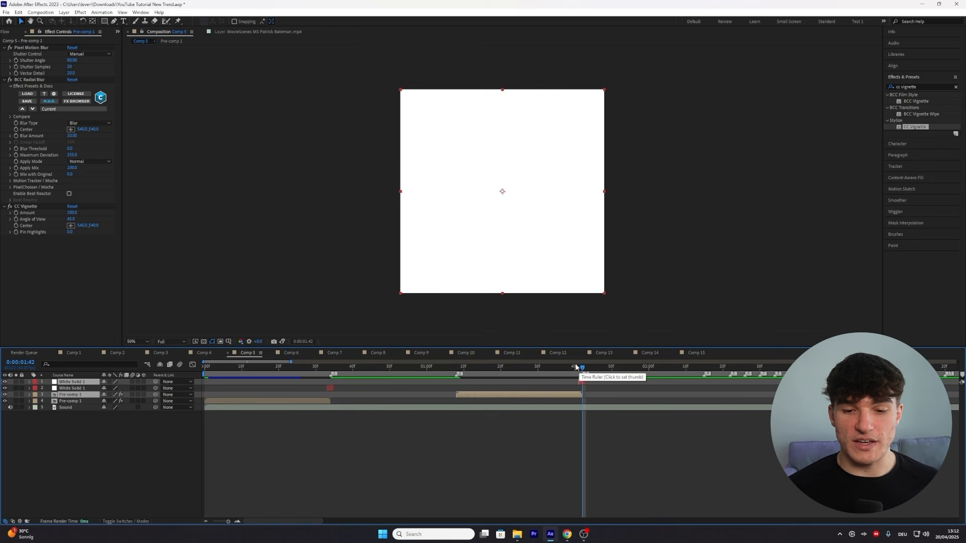
click(490, 369)
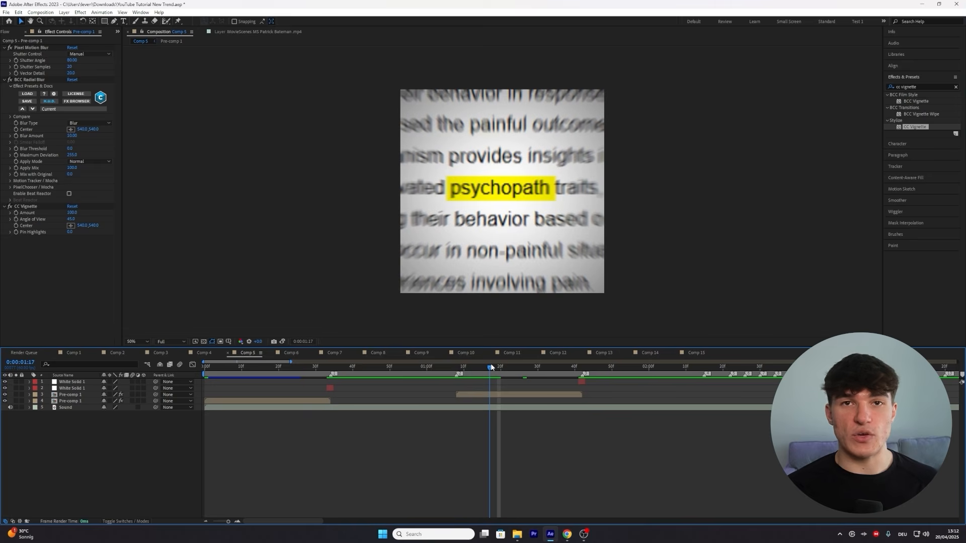
key(space)
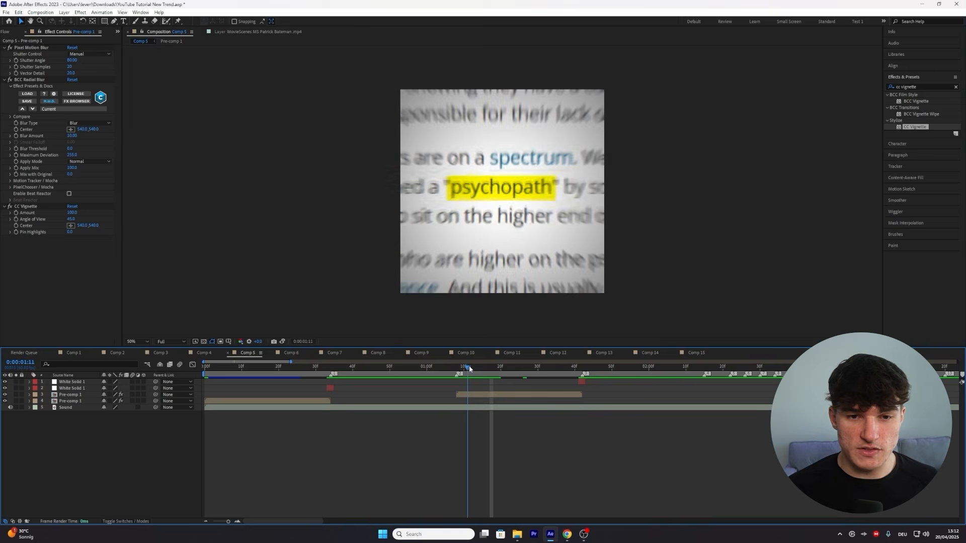
Step: Duplicate the second screenshot pre-comp and move the copy to start at the 0:00:02:22 beat marker
click(523, 393)
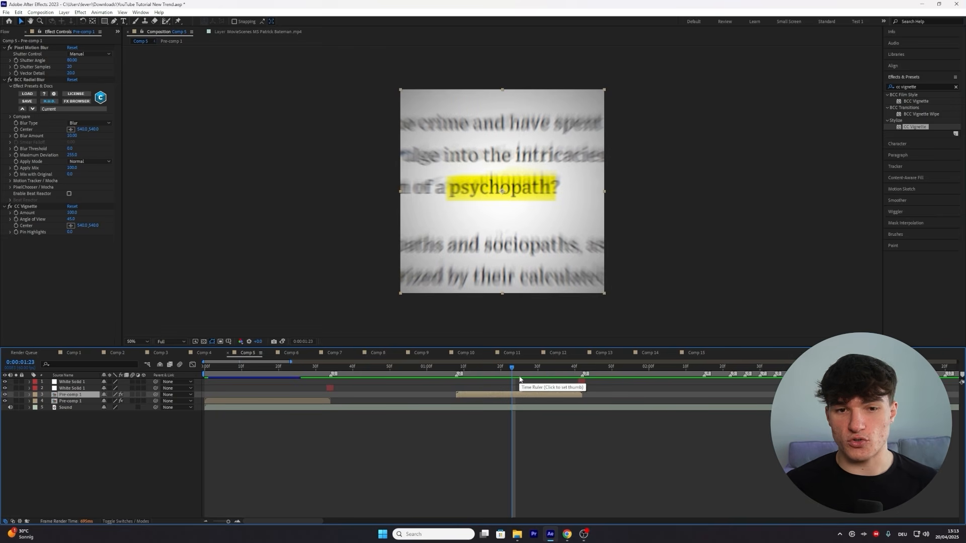
key(ctrl+d)
drag(497, 395, 750, 390)
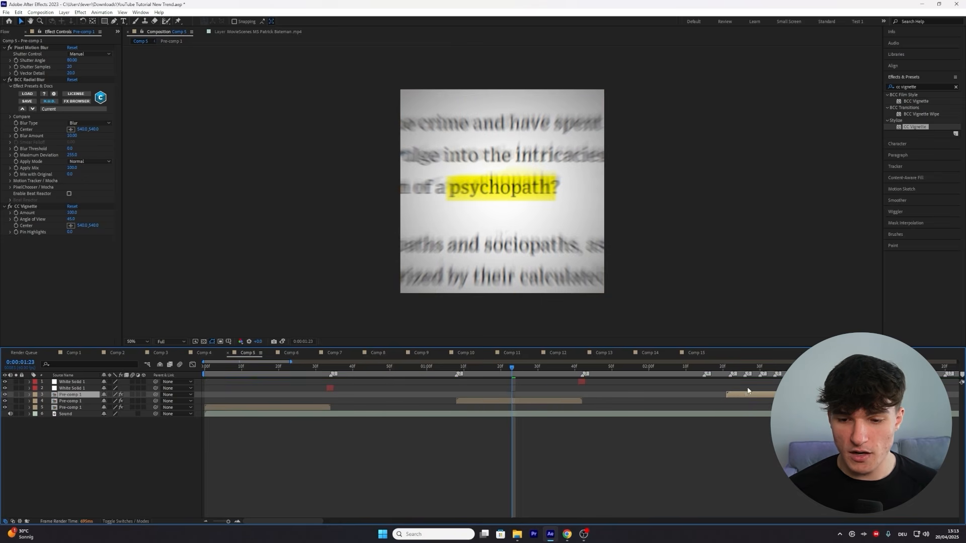
click(731, 367)
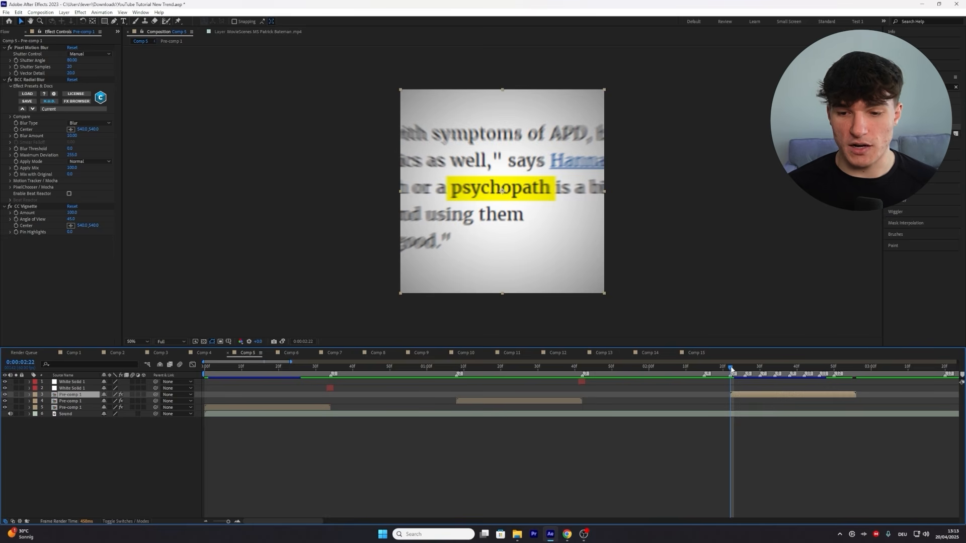
Step: Trim the end of the new pre-comp copy to the next beat marker at 0:00:02:26
drag(732, 369, 745, 367)
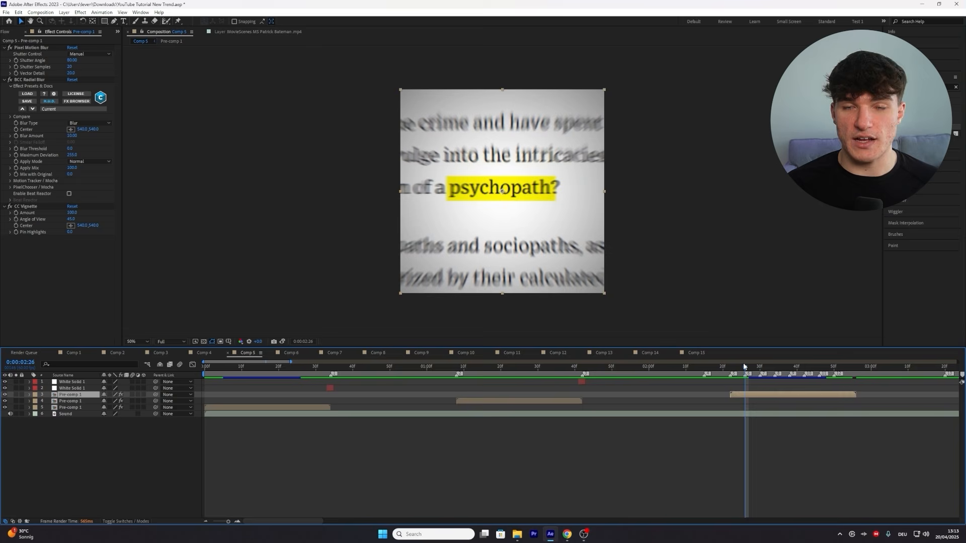
key(ctrl+shift+d)
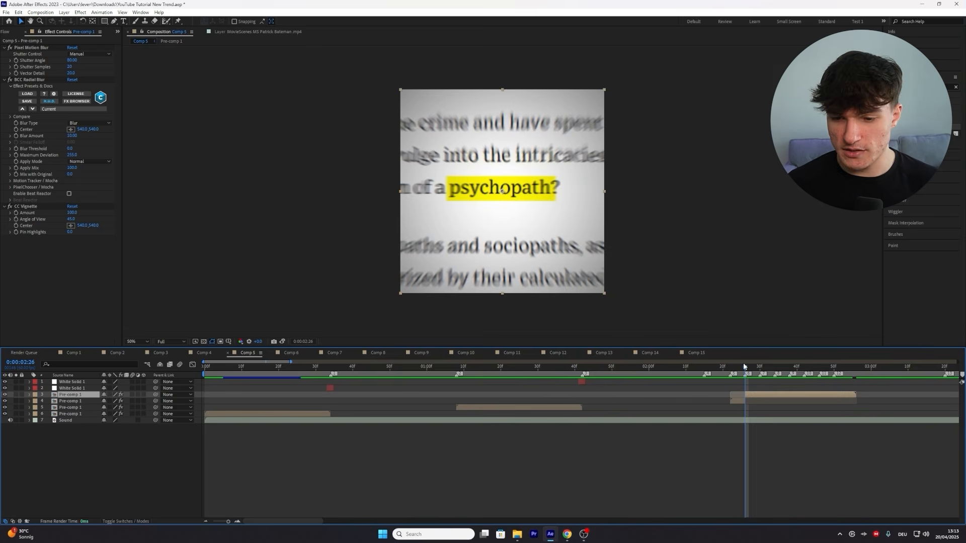
key(ctrl+z)
click(734, 368)
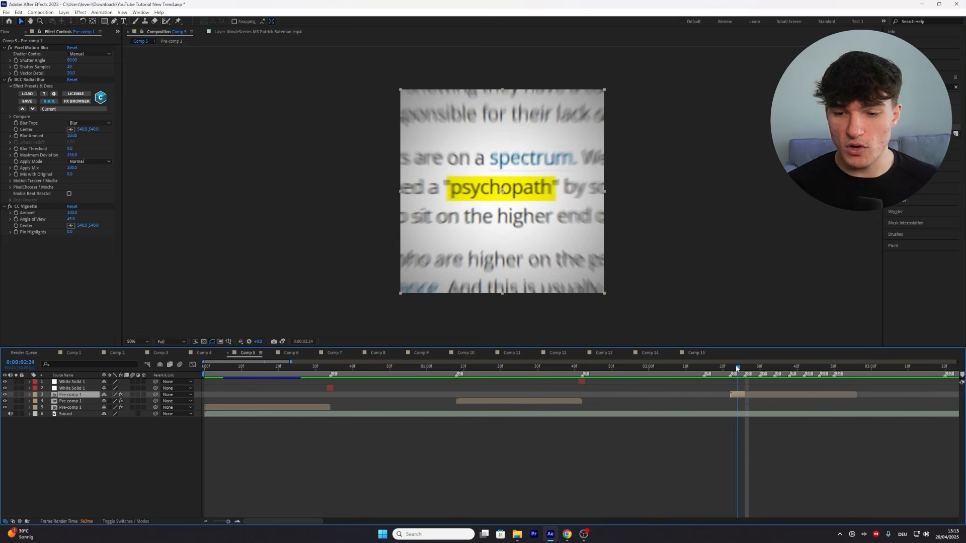
drag(734, 369, 741, 368)
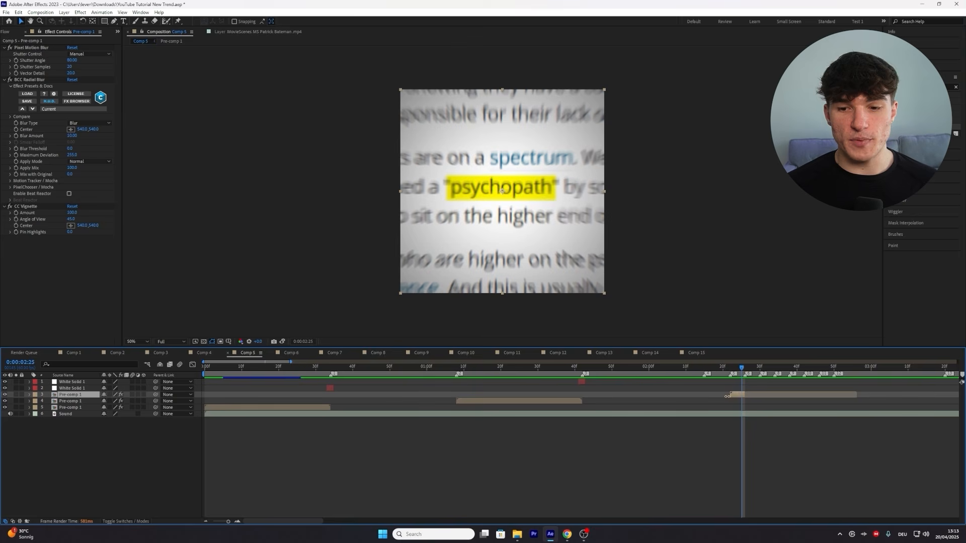
Step: Duplicate the trimmed pre-comp three times and place the copies on every second beat marker, starting at 0:00:02:30
key(ctrl+d)
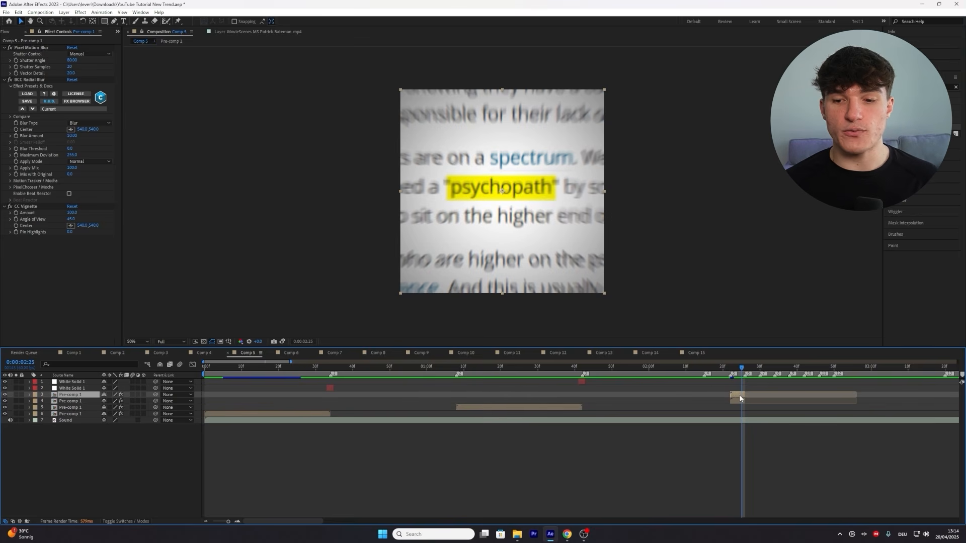
drag(740, 395, 760, 370)
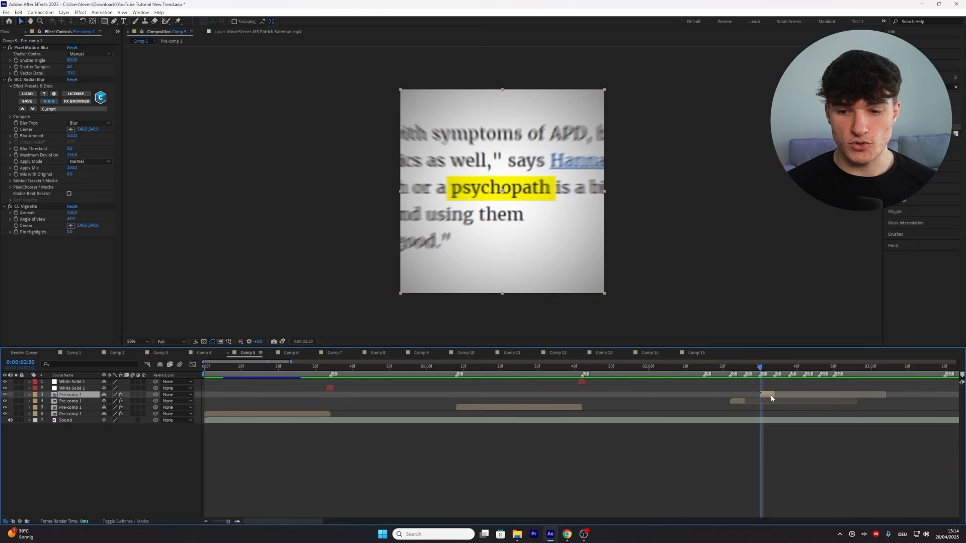
key(ctrl+d)
drag(771, 394, 799, 394)
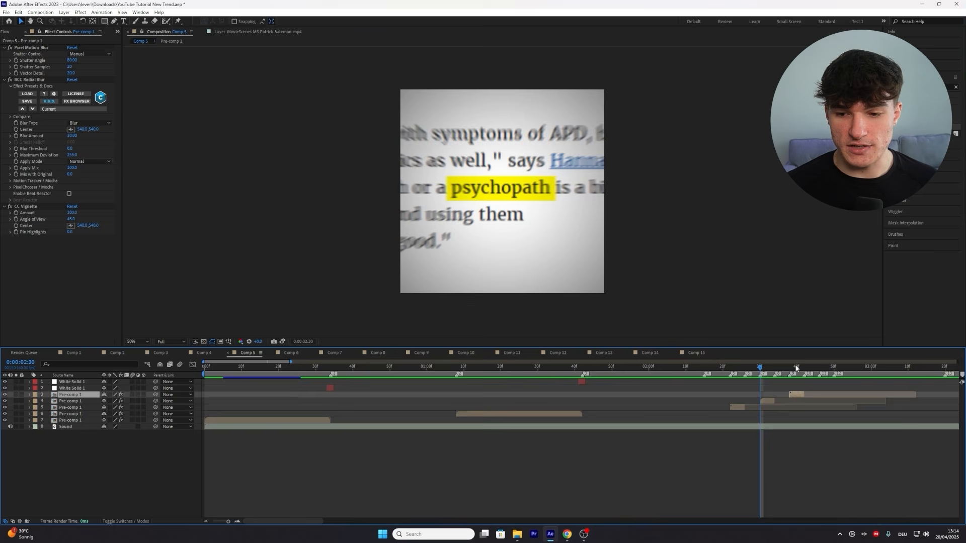
key(i)
key(ctrl+d)
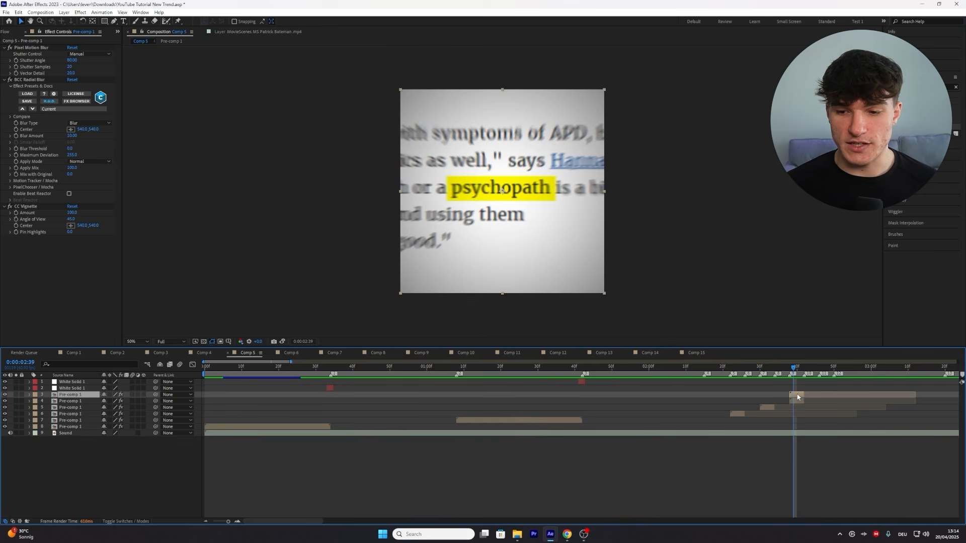
drag(799, 395, 829, 371)
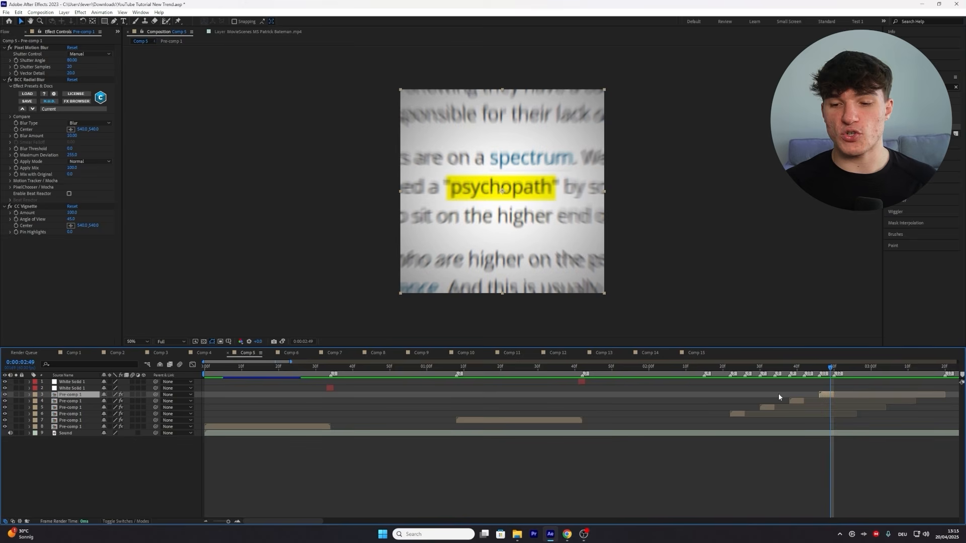
drag(774, 371, 809, 371)
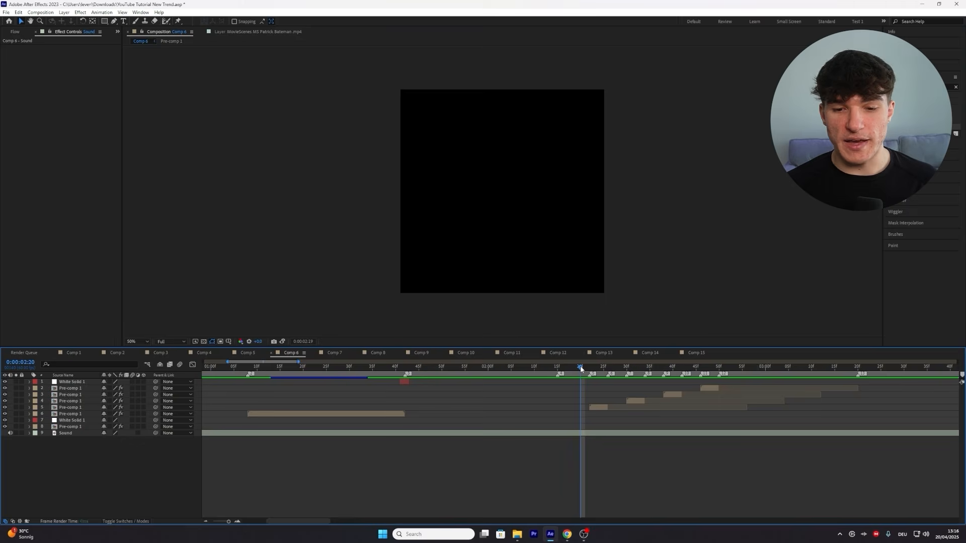
Step: Add the Patrick Bateman movie clip from the project to Comp 6, starting at the 0:00:02:15 beat marker
drag(582, 371, 685, 375)
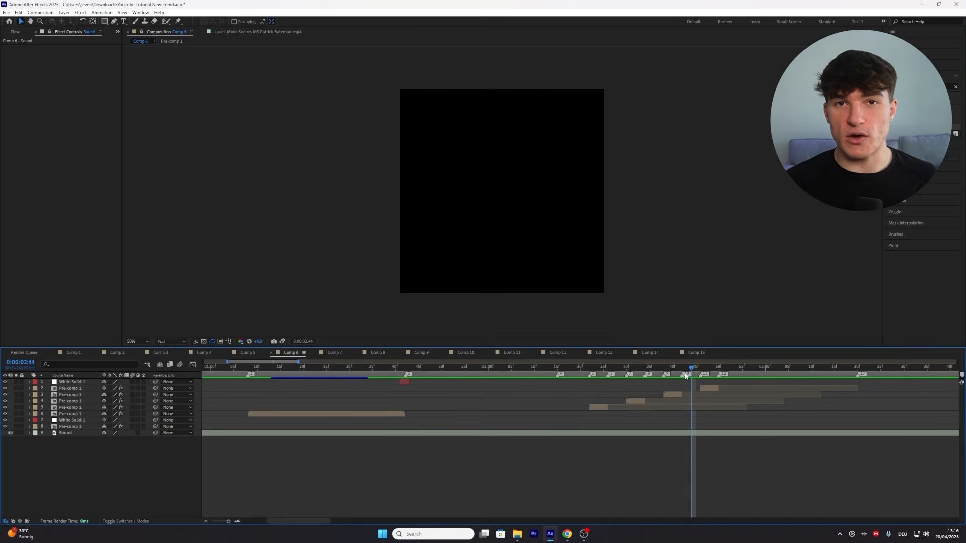
drag(685, 376, 558, 373)
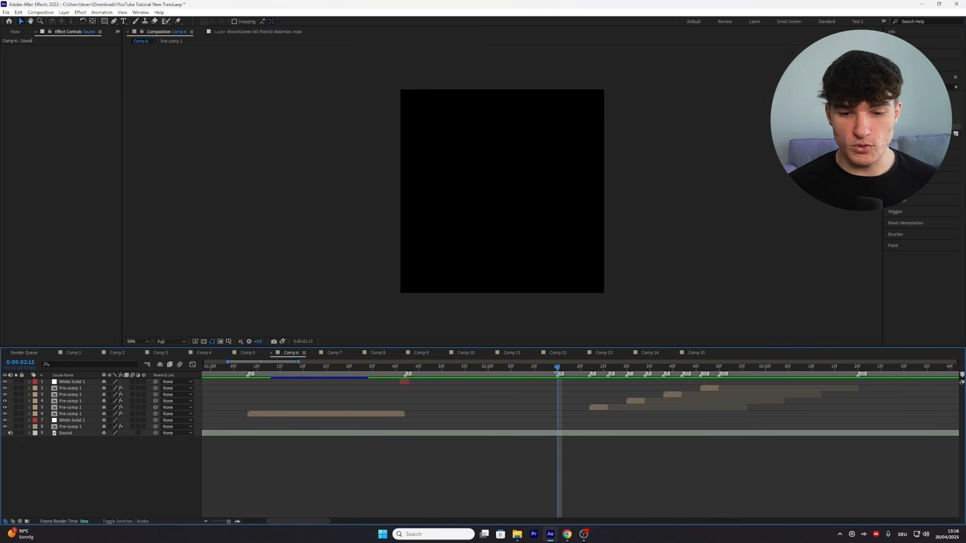
click(9, 34)
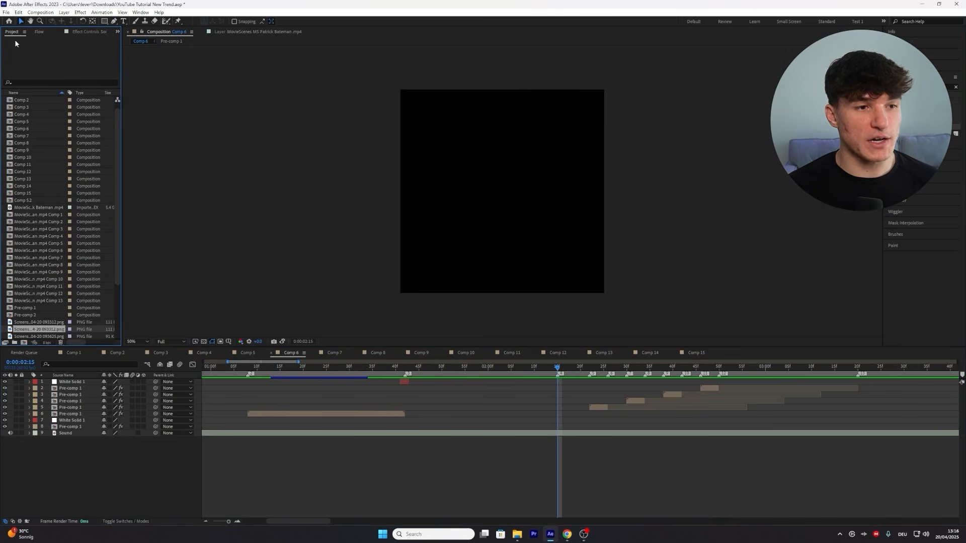
click(27, 208)
drag(27, 206, 557, 390)
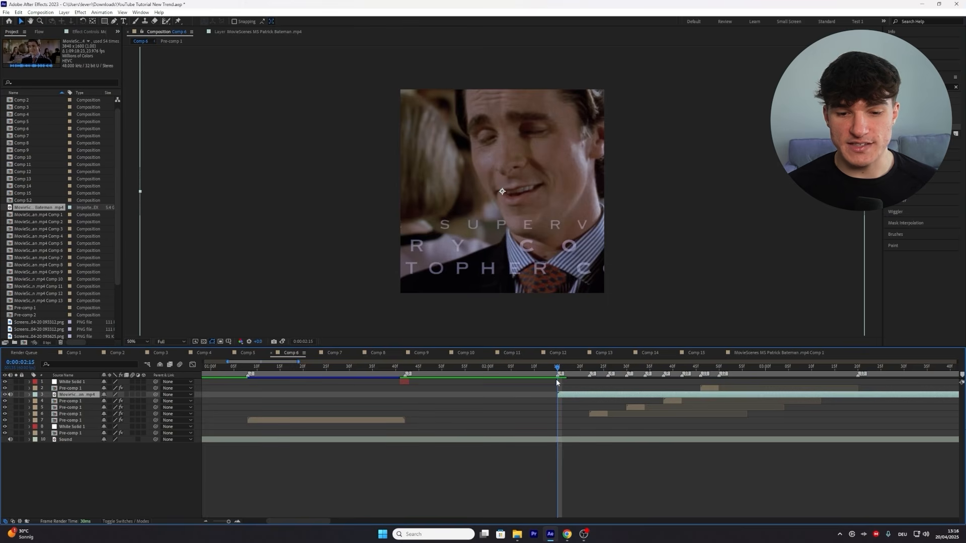
Step: Scale the movie clip down to about 68% so that its height fits the square frame
click(231, 523)
drag(231, 524, 229, 523)
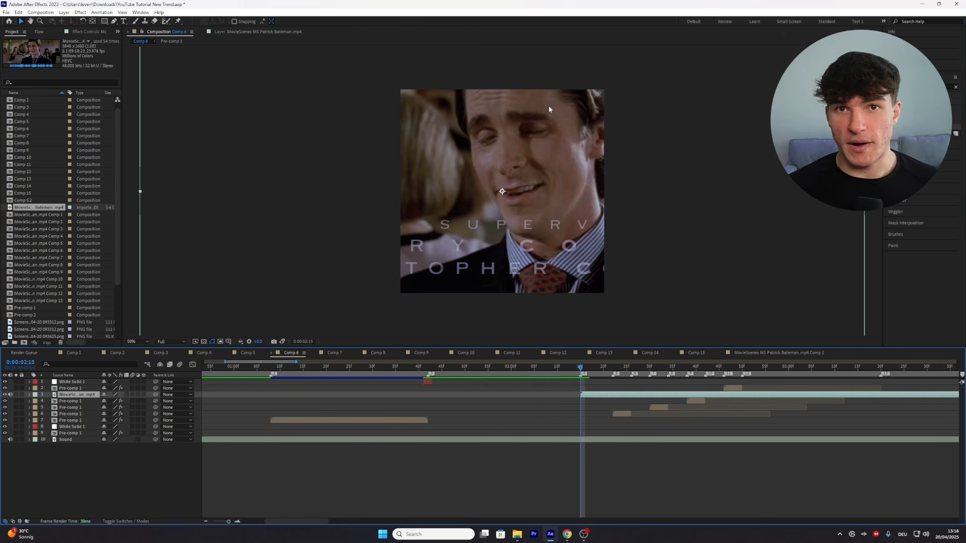
key(s)
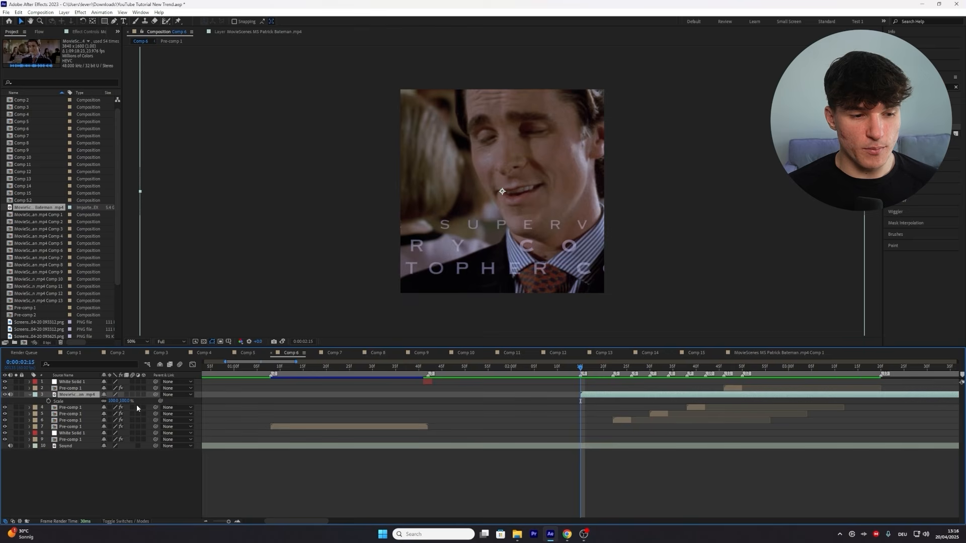
drag(119, 404, 110, 405)
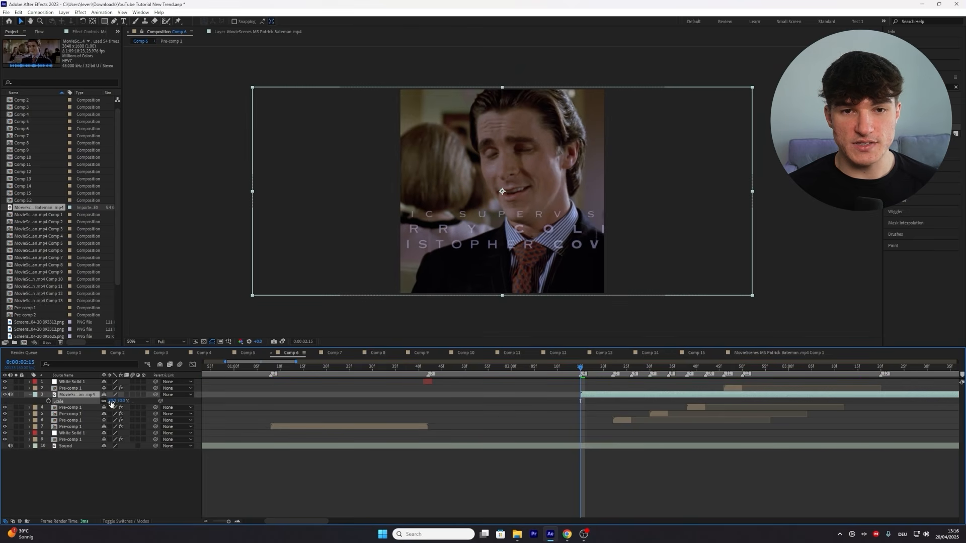
Step: Set the movie clip's In point to 1:08:56:00, on the frontal hallway shot near its end, and return to Comp 6
double_click(512, 93)
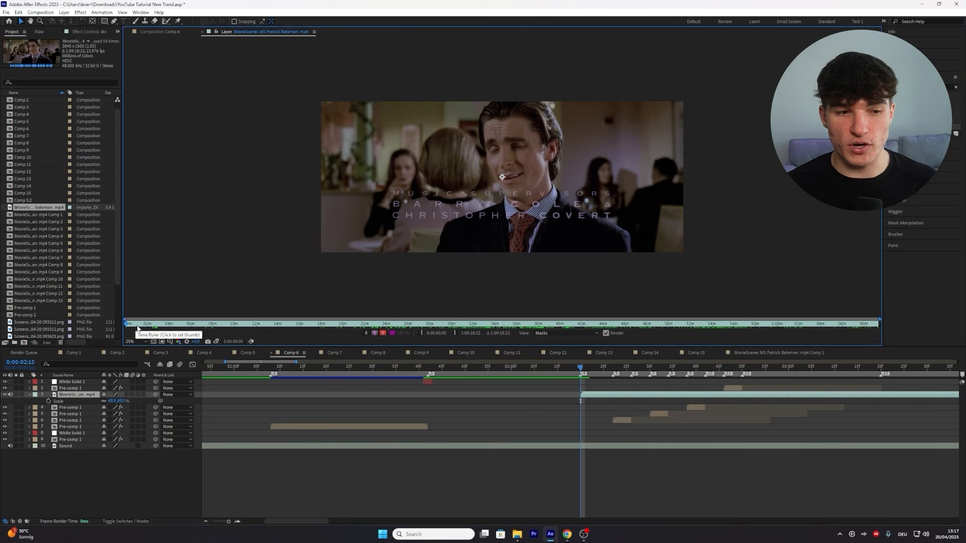
drag(133, 328, 160, 324)
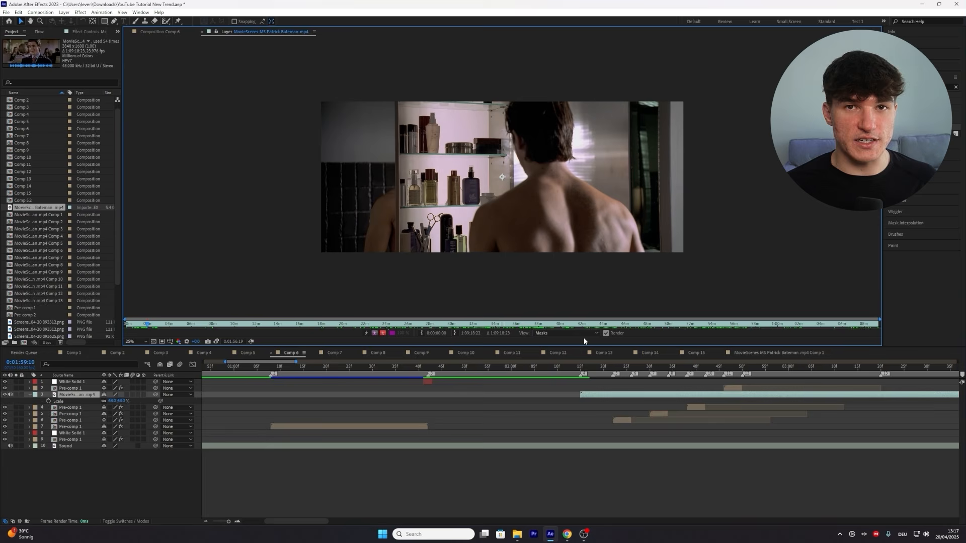
click(875, 326)
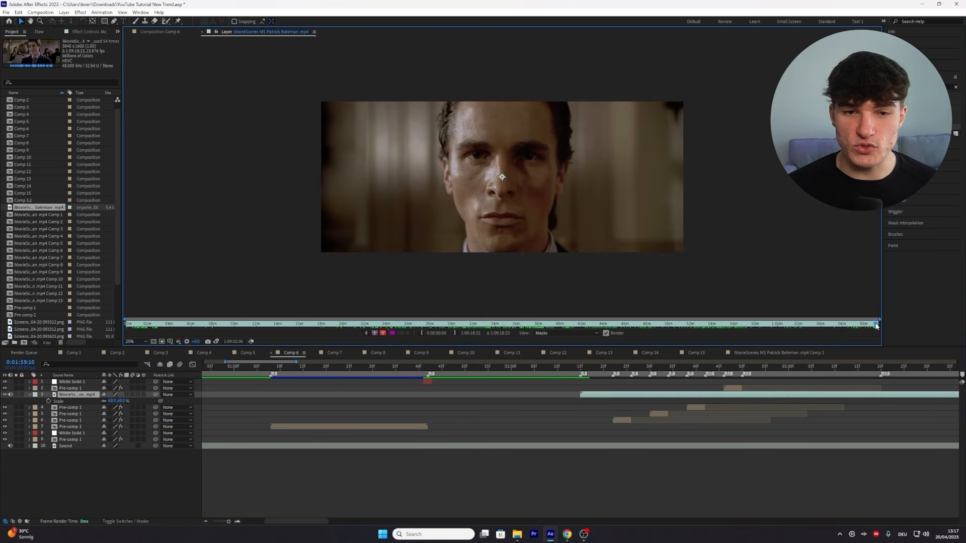
drag(875, 326, 874, 325)
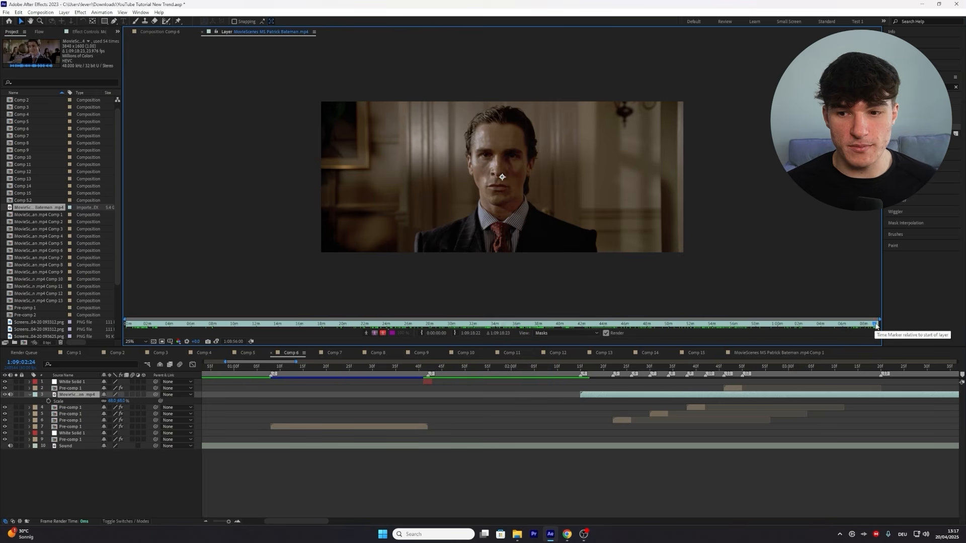
click(422, 334)
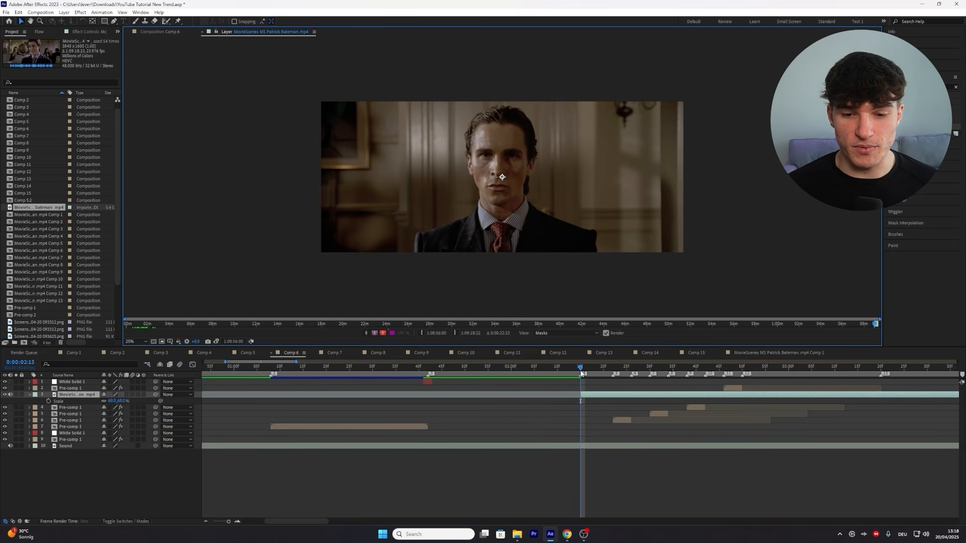
click(163, 32)
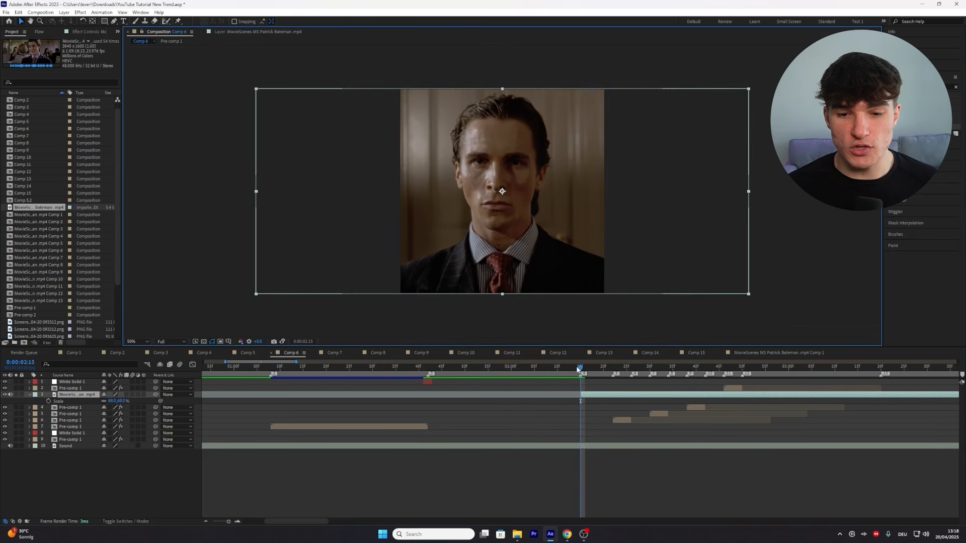
Step: Split the movie clip at the 0:00:02:22 beat marker and move its second part to start at the 0:00:02:26 marker
drag(580, 368, 613, 371)
key(ctrl+shift+d)
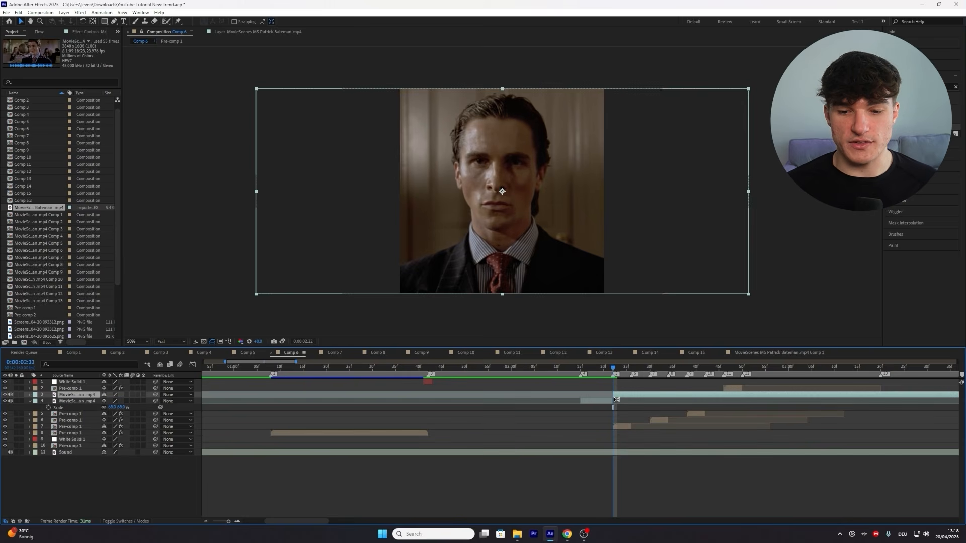
key(Page_Up)
key(Page_Up)
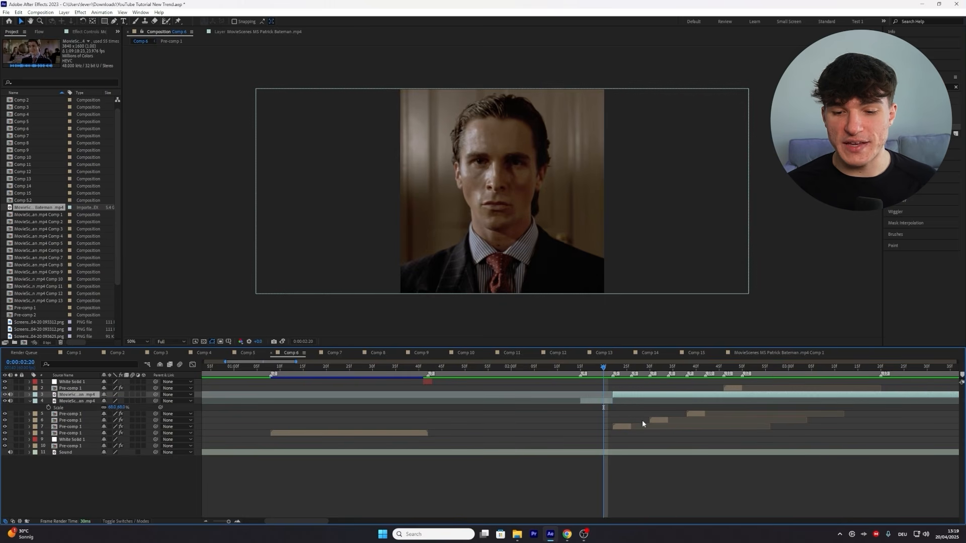
click(584, 402)
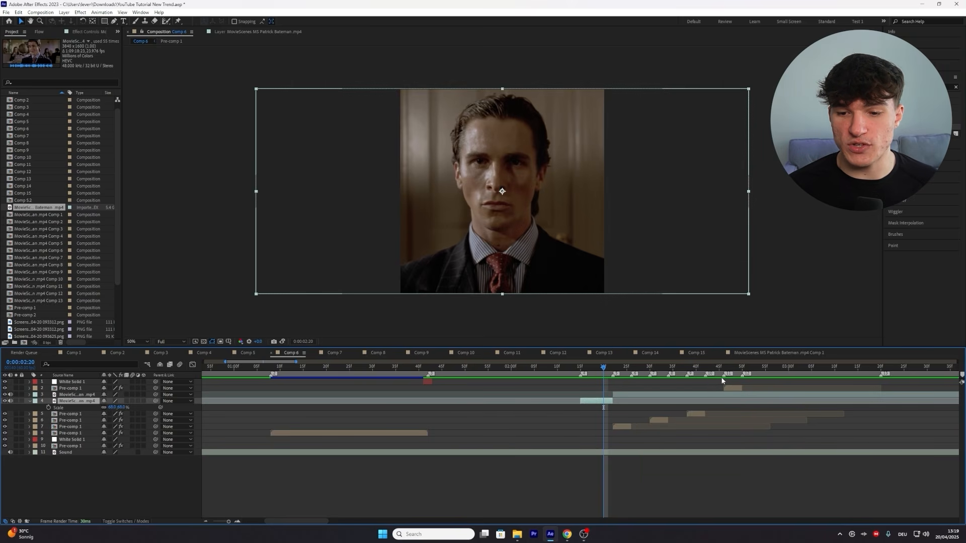
click(619, 396)
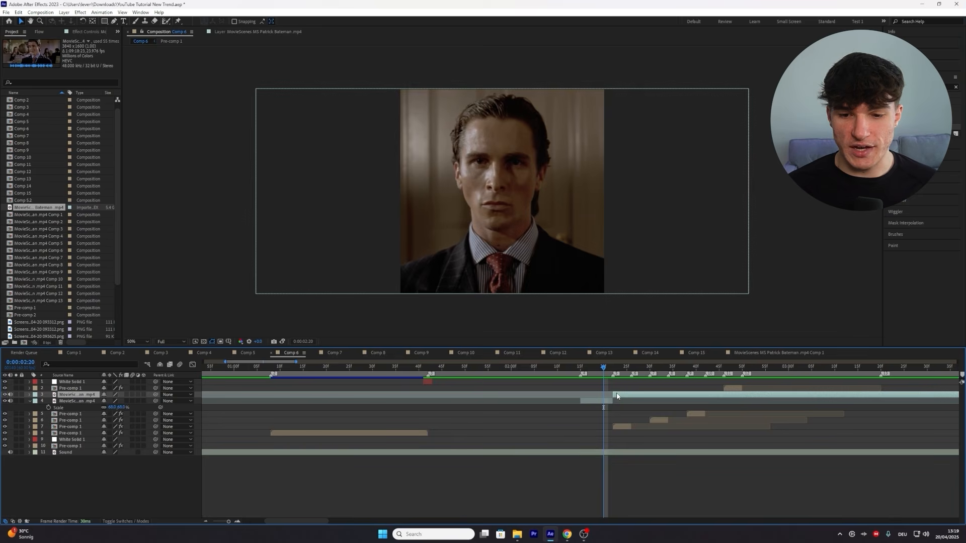
drag(616, 396, 635, 395)
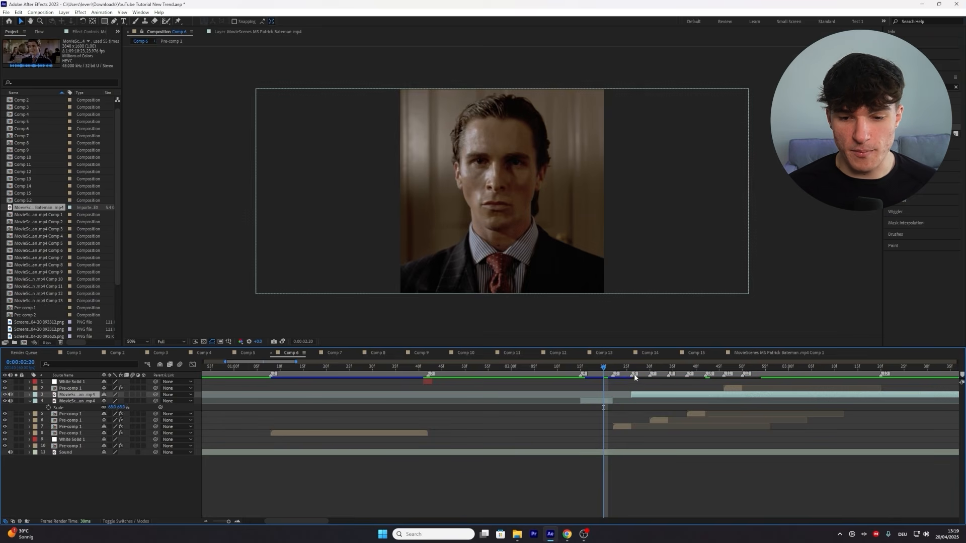
key(i)
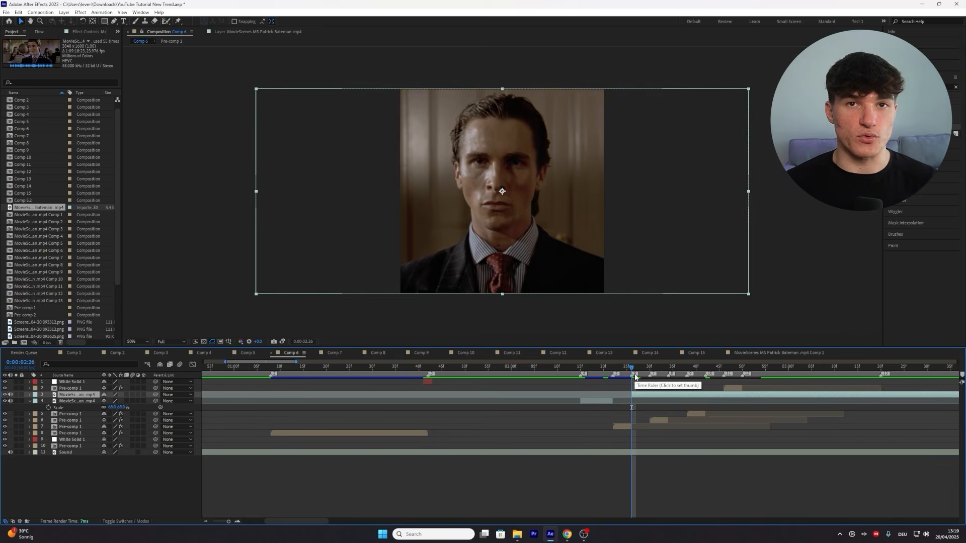
Step: Set the second movie clip's In point to 0:55:30:21, on the dark street close-up, and split it at the 0:00:02:30 marker
double_click(643, 395)
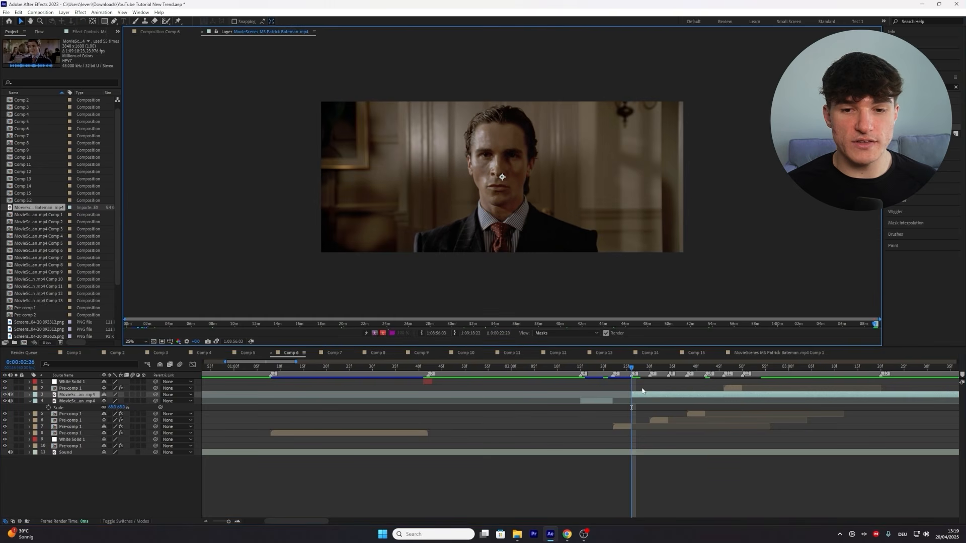
drag(728, 325, 412, 332)
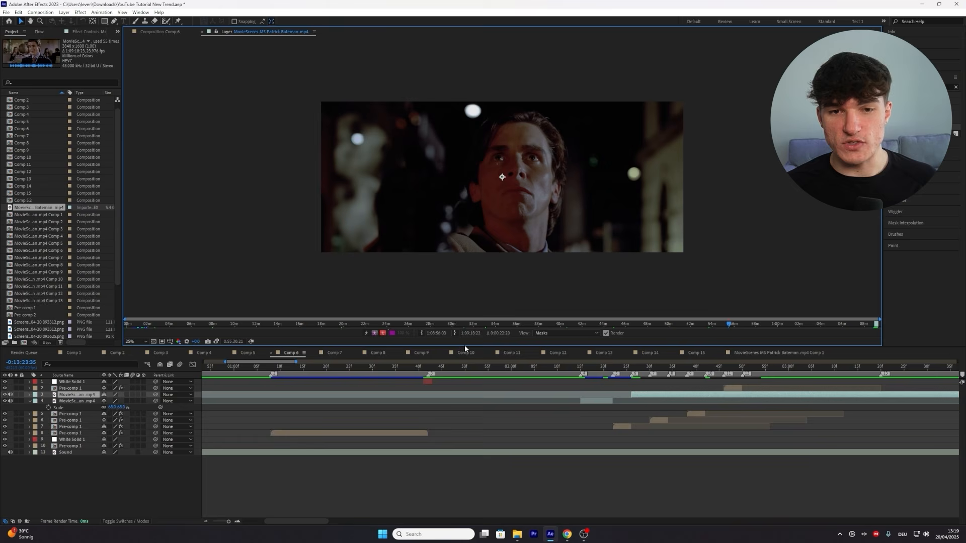
click(421, 333)
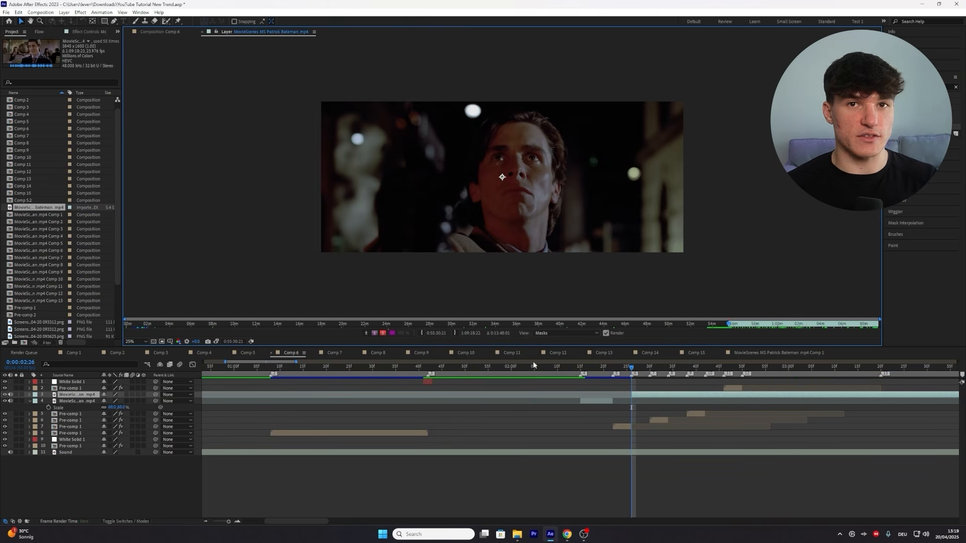
drag(632, 367, 651, 368)
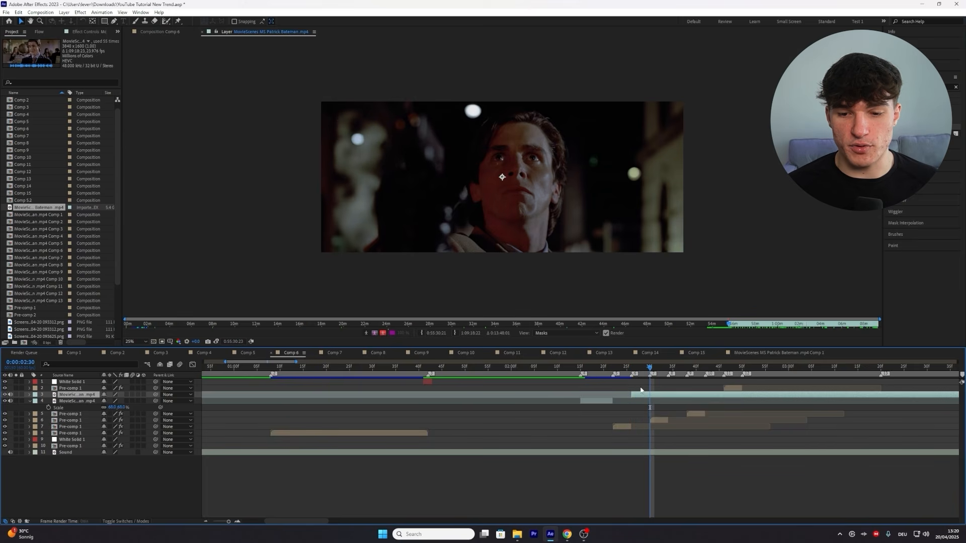
key(ctrl+shift+d)
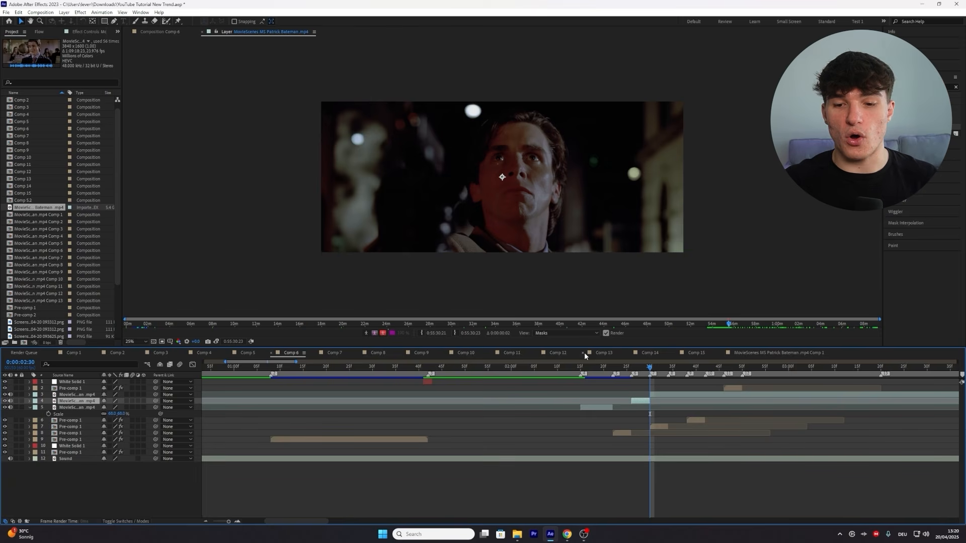
click(681, 422)
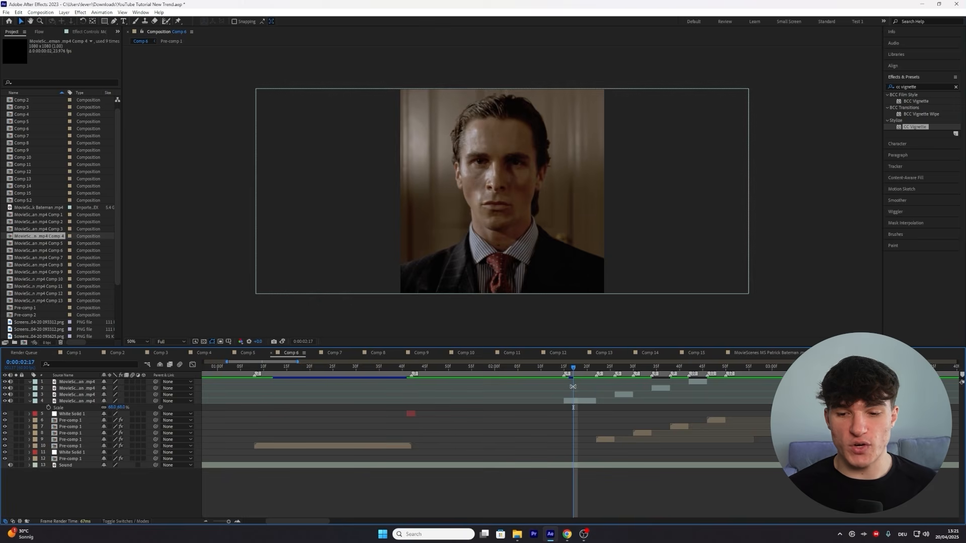
Step: Freeze the first movie clip on its frame at 0:00:02:16
click(584, 402)
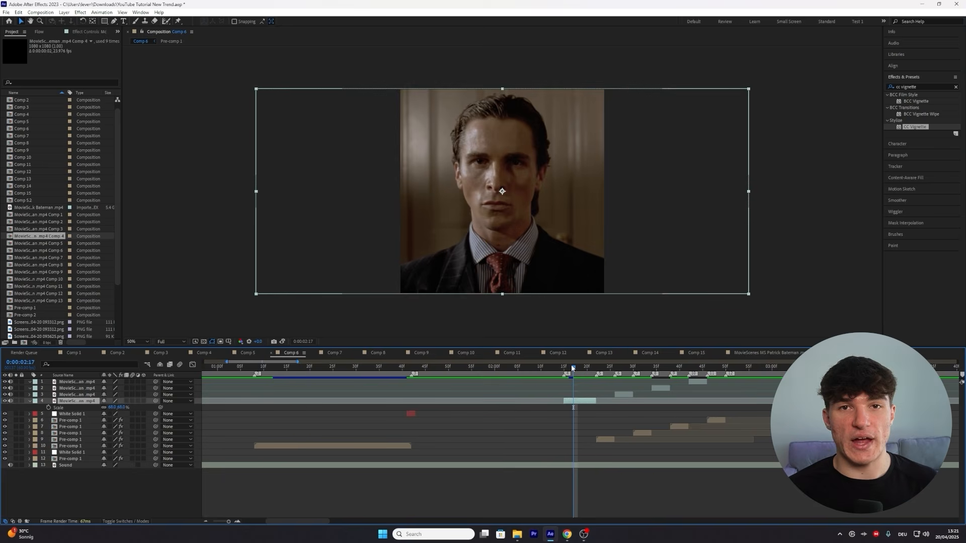
drag(572, 371, 568, 372)
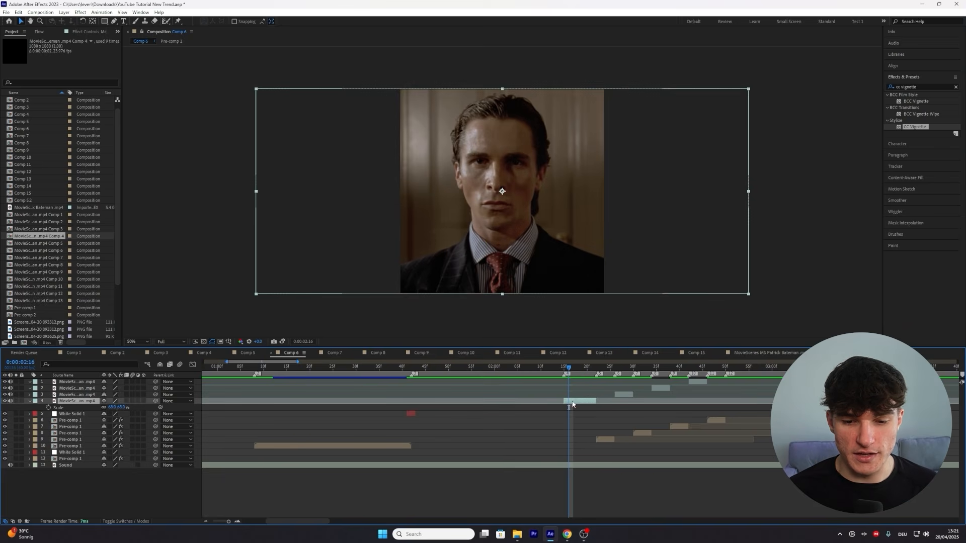
right_click(566, 401)
mouse_move(604, 215)
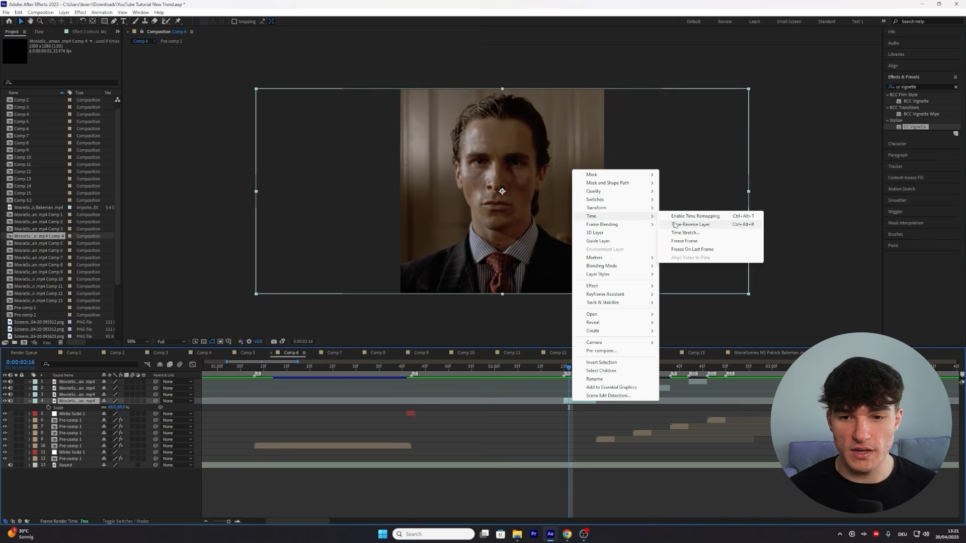
click(683, 241)
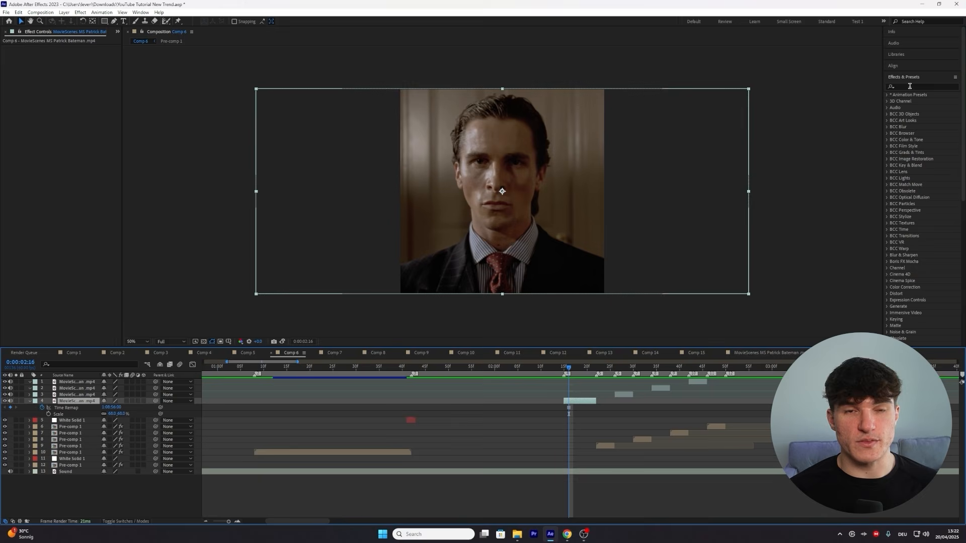
Step: Apply the BCC Brightness-Contrast and Black & White effects to the first movie clip
click(909, 86)
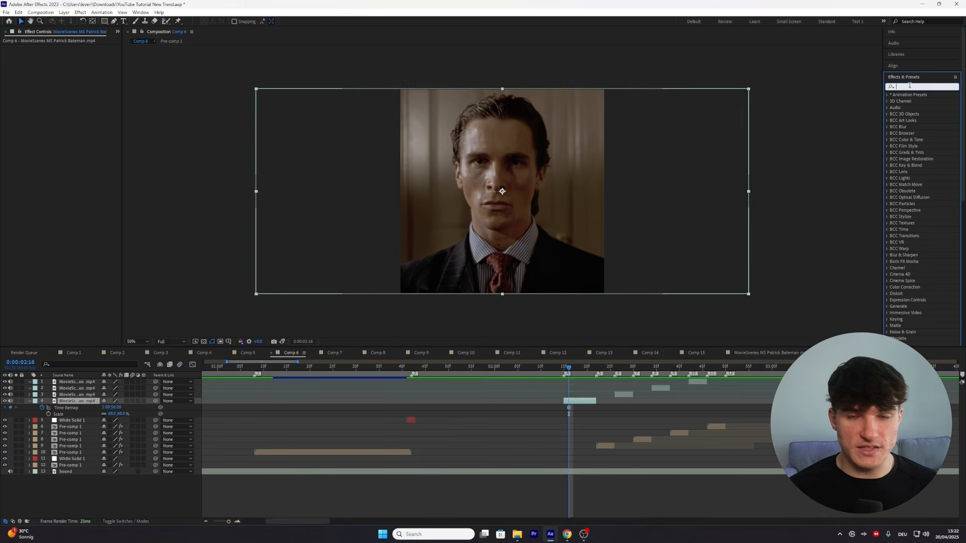
text(bcc brigh)
drag(923, 101, 851, 88)
text(black)
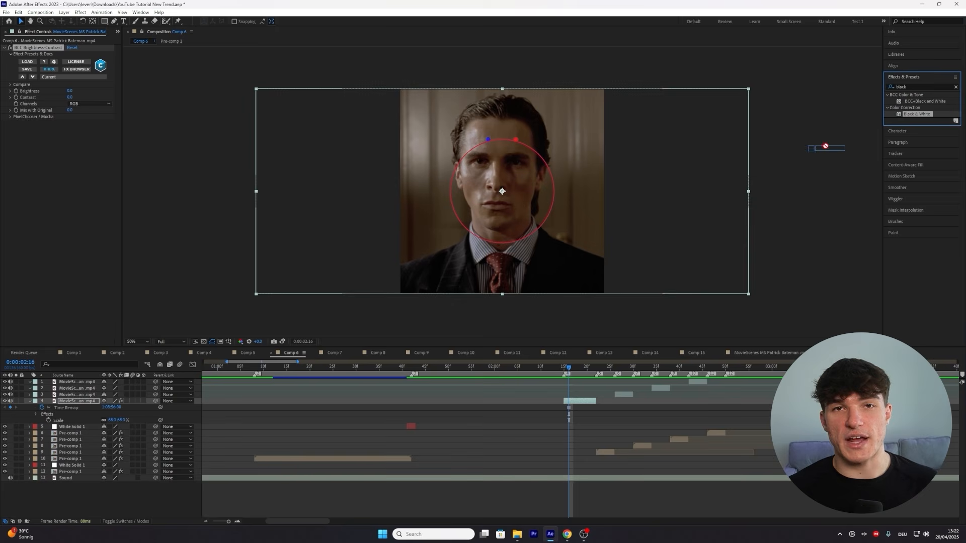
drag(825, 146, 572, 401)
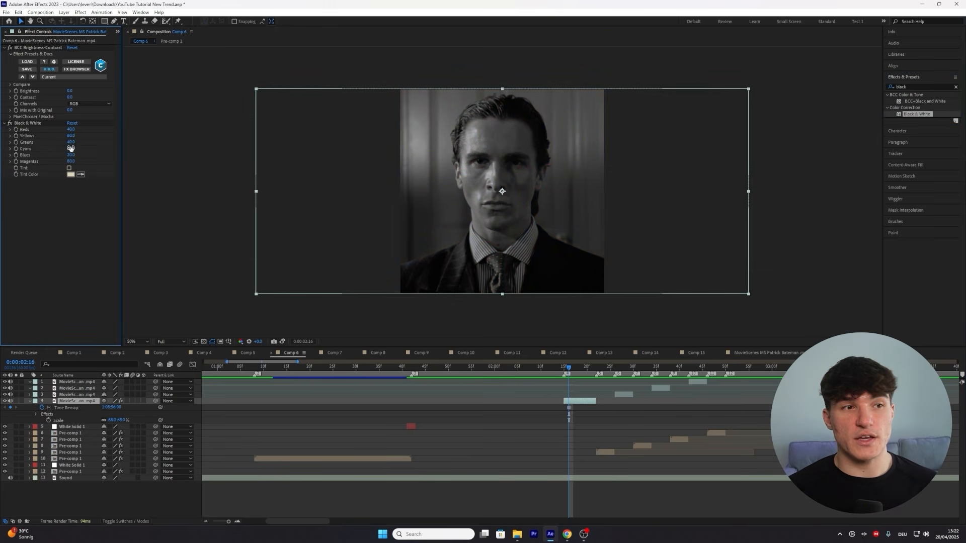
Step: Set the BCC Brightness-Contrast effect's brightness to 45 and contrast to 65 on the first movie clip
click(69, 91)
text(4)
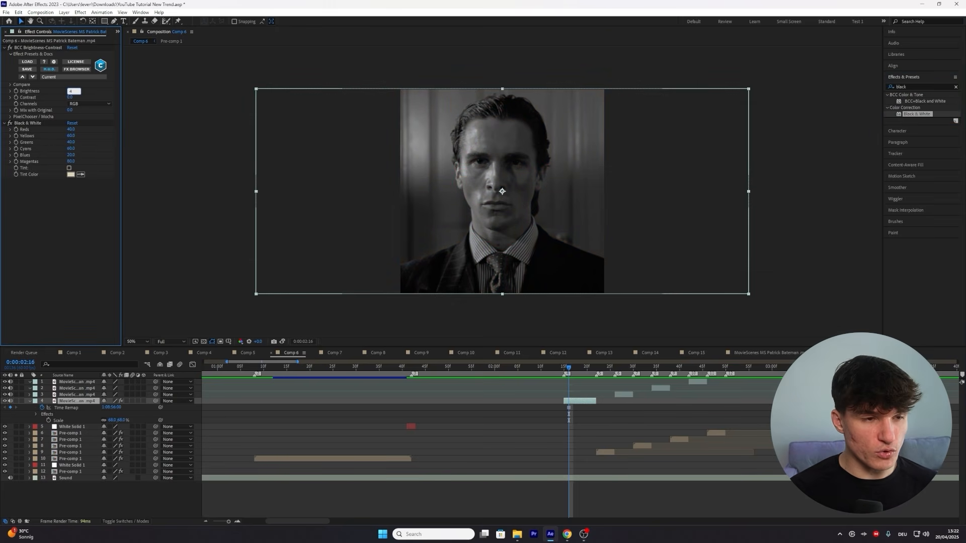
text(5)
key(Tab)
text(6)
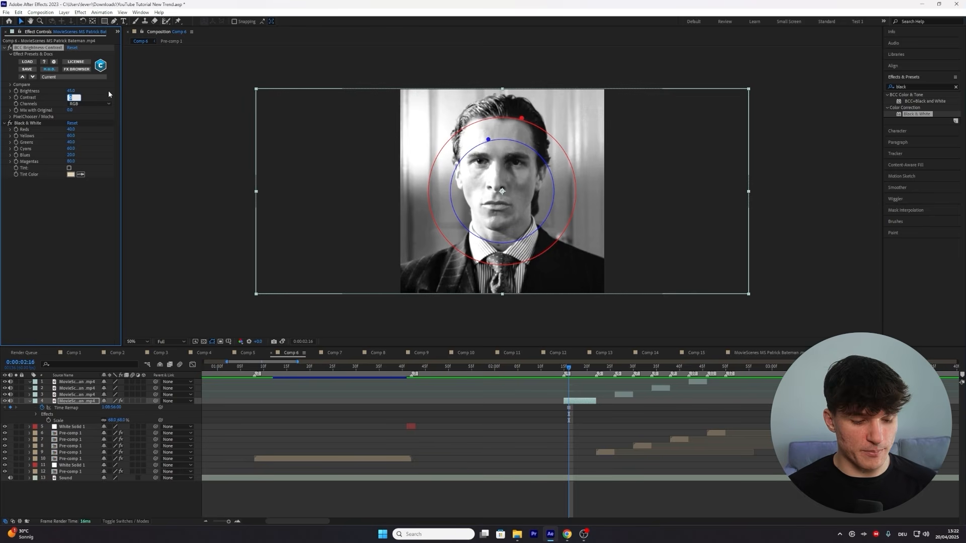
text(5)
key(Return)
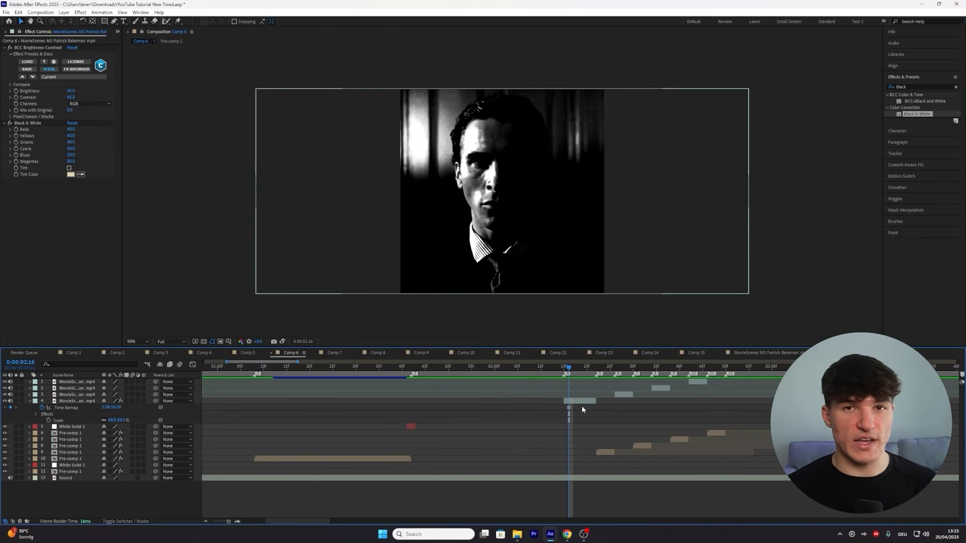
Step: Copy the BCC Brightness-Contrast and Black & White effects from the first movie clip and go to the second clip's start at 0:00:02:26
click(584, 402)
click(37, 47)
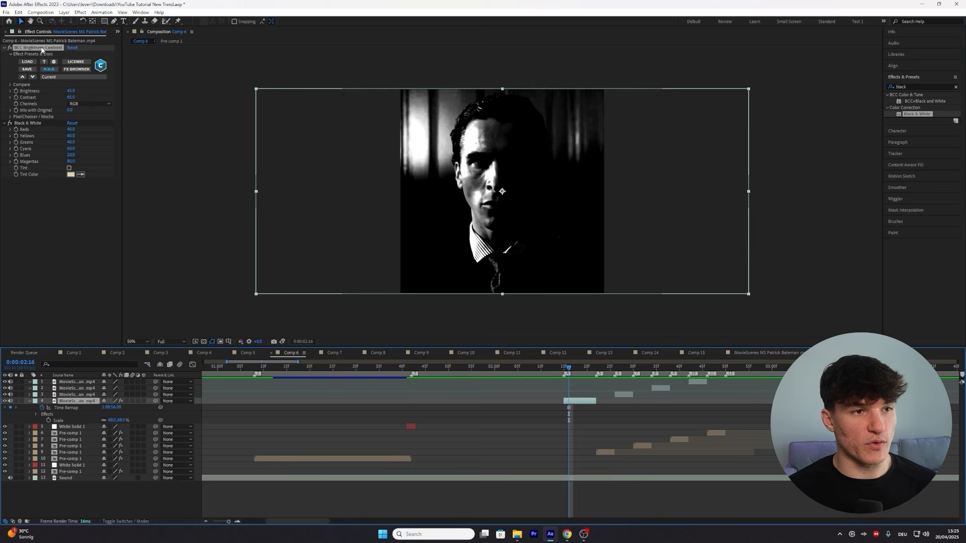
click(28, 123)
key(shift+Page_Down)
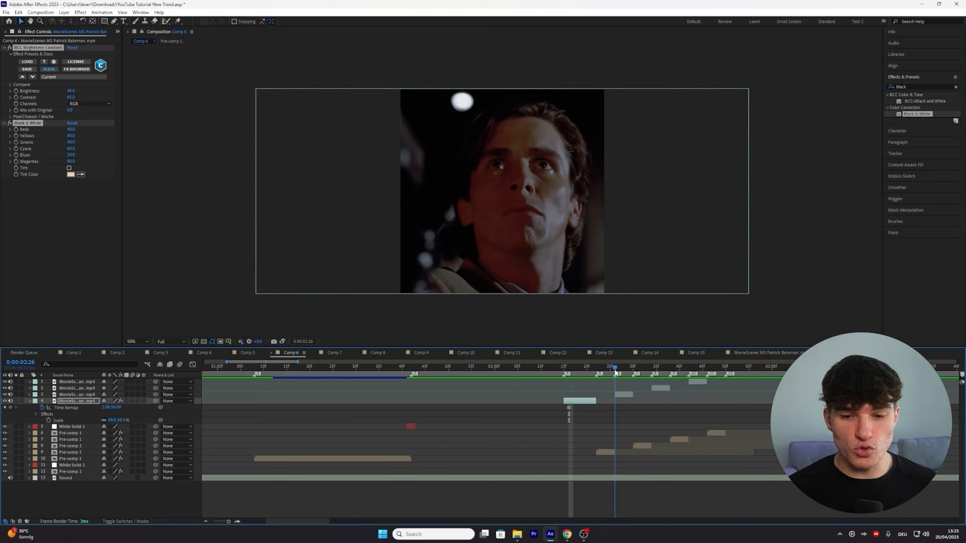
Step: Freeze the second movie clip at 0:00:02:26 and paste the copied effects onto it and the remaining two clips
right_click(620, 394)
mouse_move(644, 213)
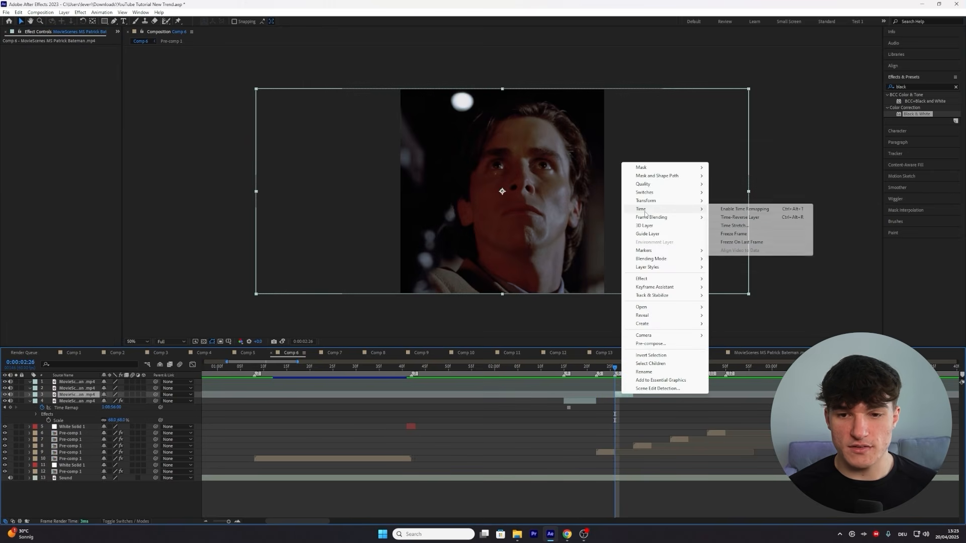
click(734, 234)
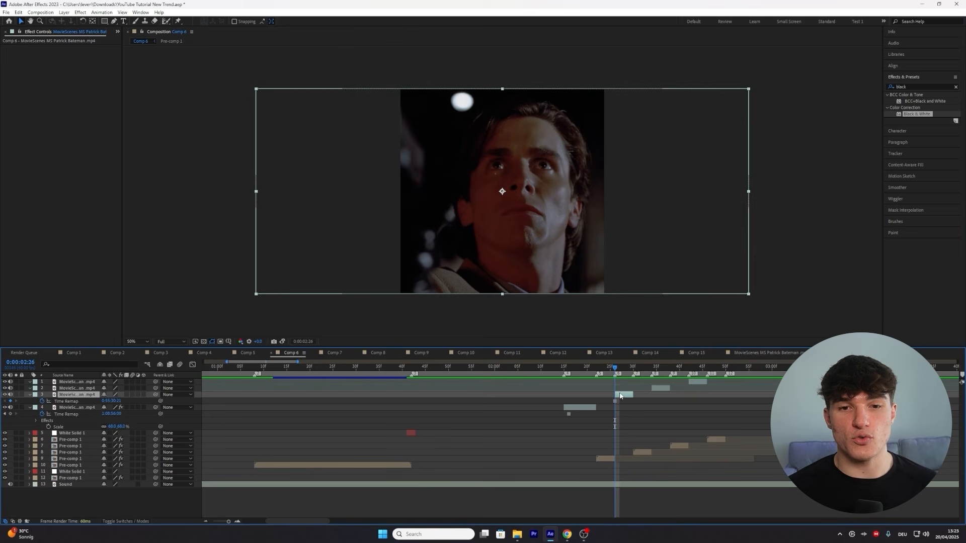
key(ctrl+v)
click(658, 388)
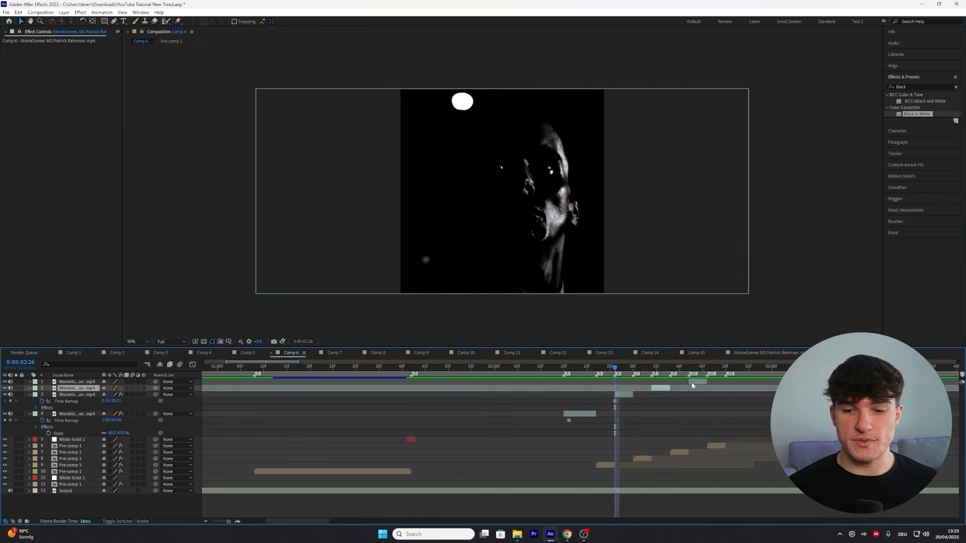
click(691, 383)
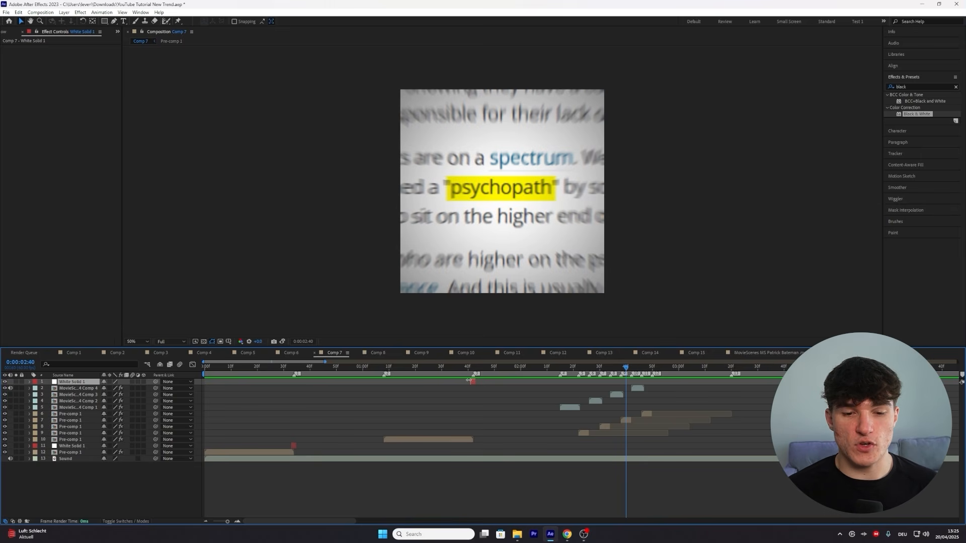
Step: Duplicate the white flash solid in Comp 7 twice, placing copies at the 0:00:02:15 marker and at the end of the last short pre-comp
key(ctrl+d)
click(560, 368)
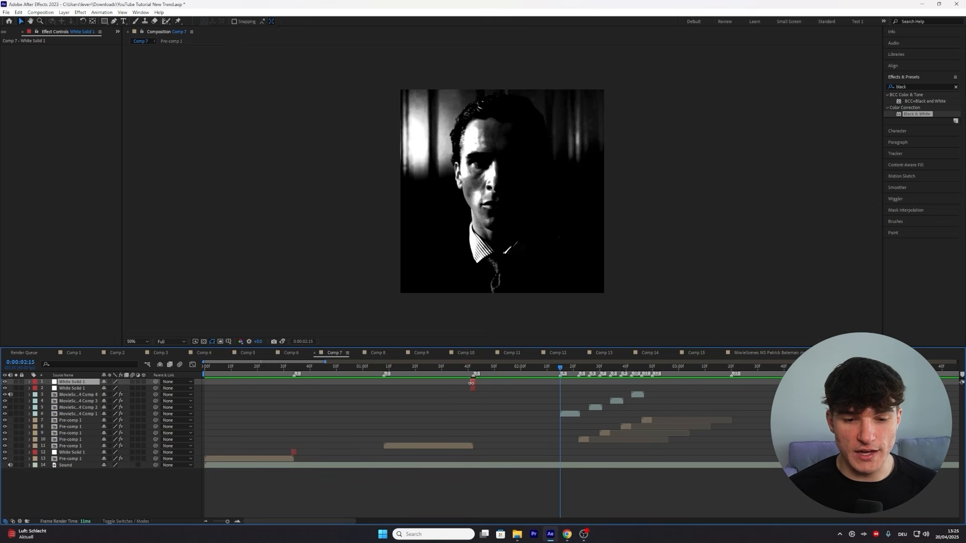
drag(472, 385, 619, 382)
key(ctrl+d)
key(space)
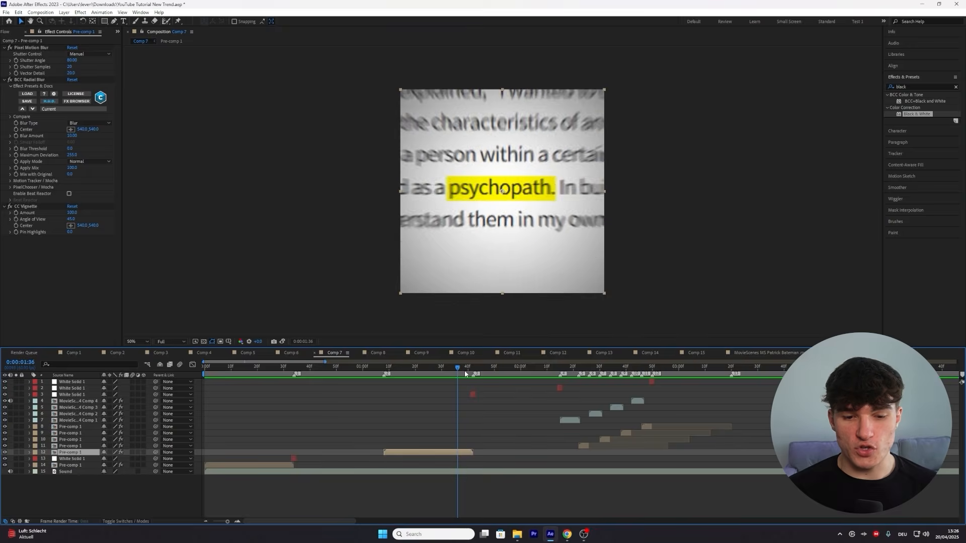
Step: Duplicate the second long article pre-comp and place the copy at the first beat marker after the rapid clip sequence
drag(465, 373, 444, 375)
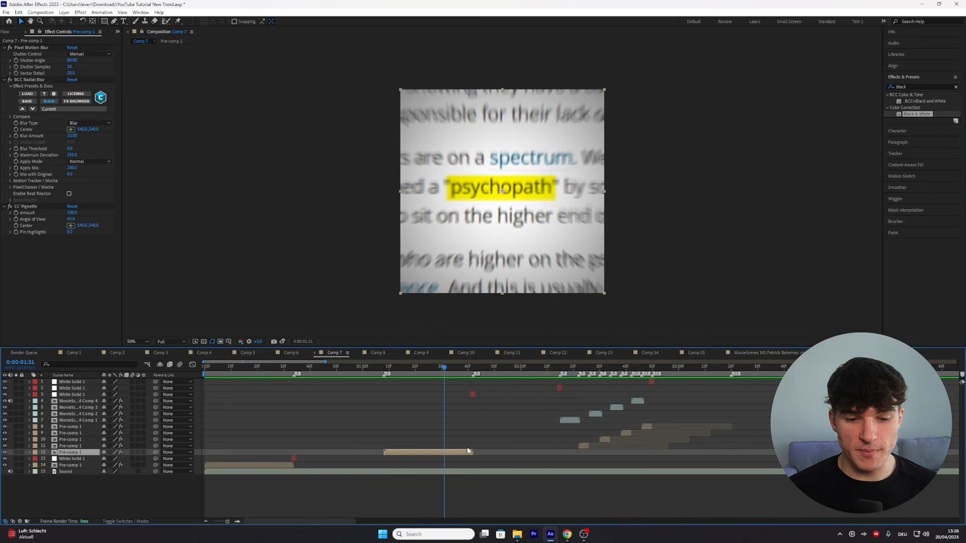
key(ctrl+d)
drag(428, 452, 776, 440)
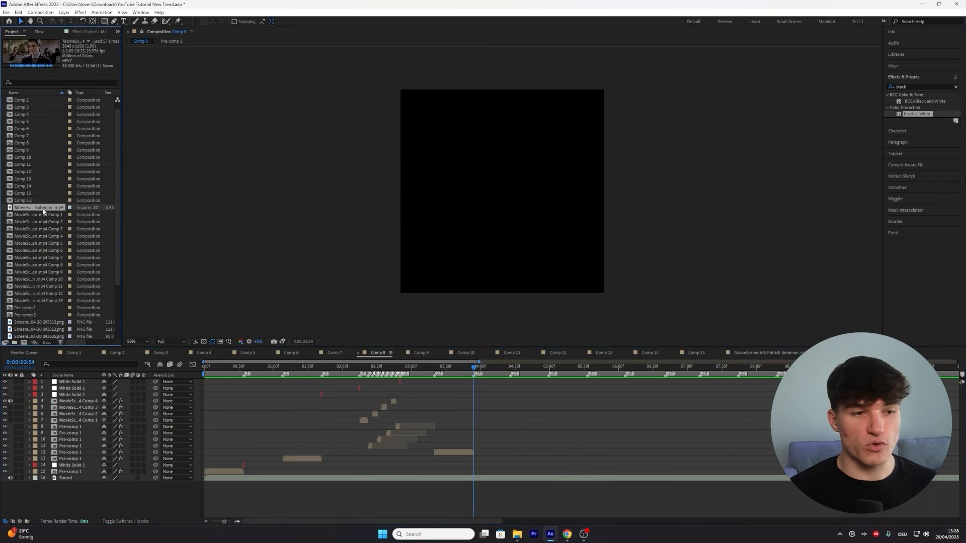
Step: Add the Patrick Bateman movie clip to Comp 8 at the 0:00:03:54 beat marker and scale it to about 68%
drag(42, 212, 471, 452)
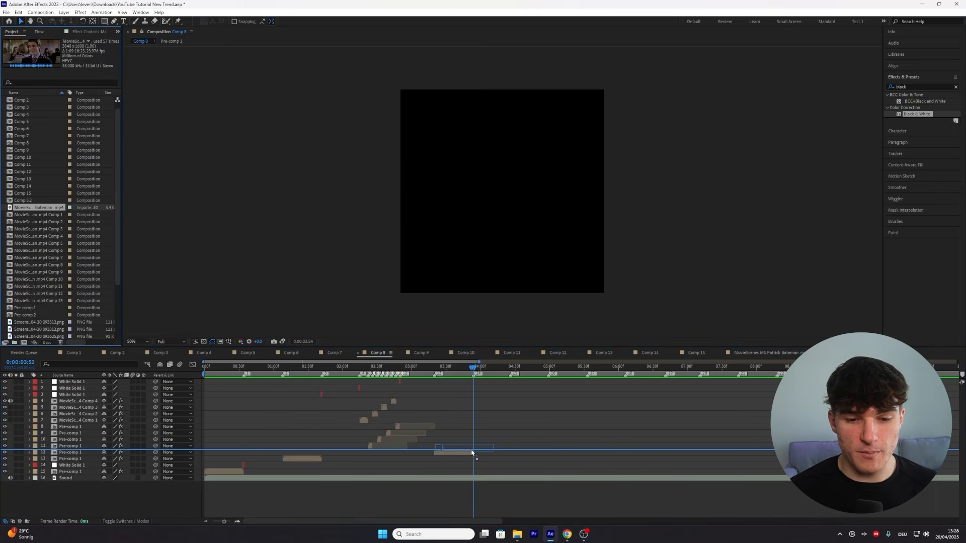
drag(472, 453, 473, 453)
key(s)
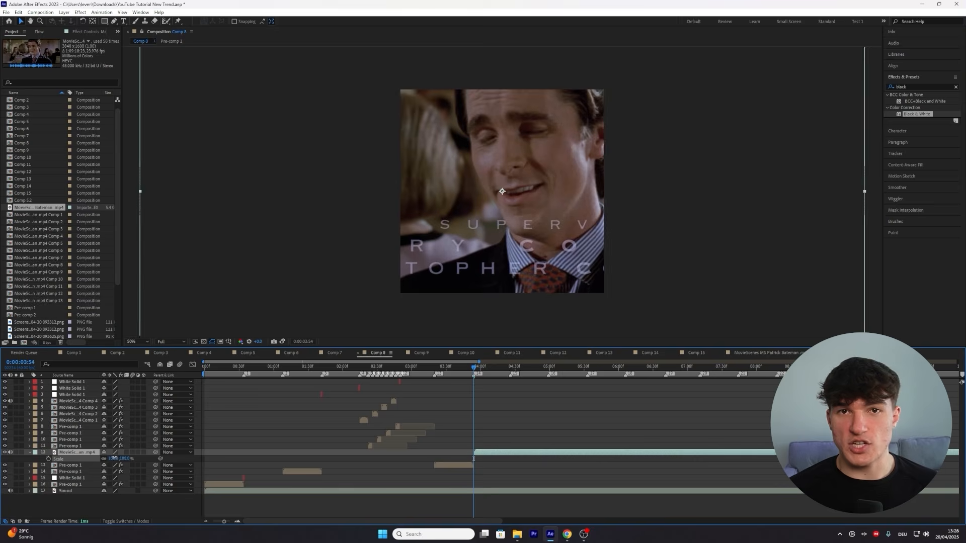
drag(112, 459, 100, 458)
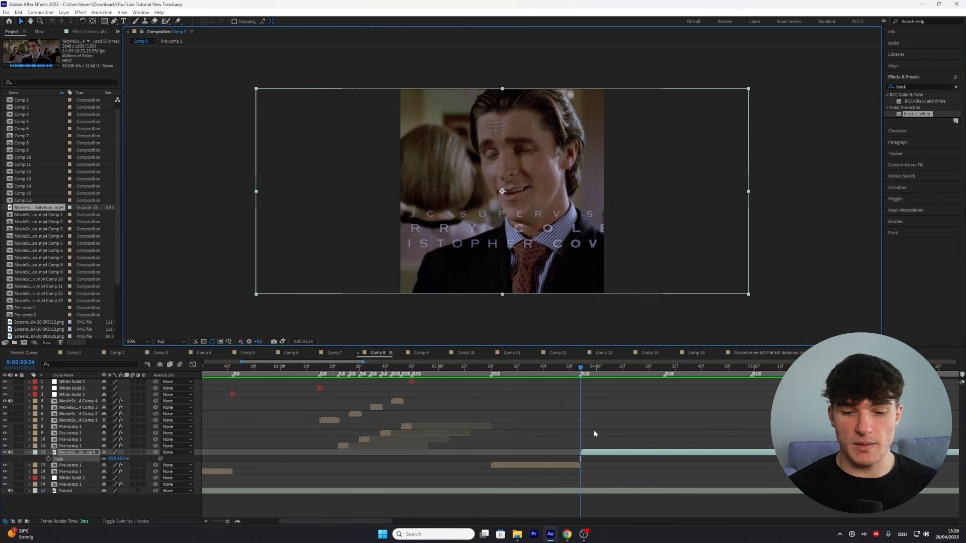
Step: Start the movie clip at the bathroom mirror scene about 33 minutes in and split it at the 0:00:04:59 beat marker
double_click(593, 454)
drag(133, 327, 485, 336)
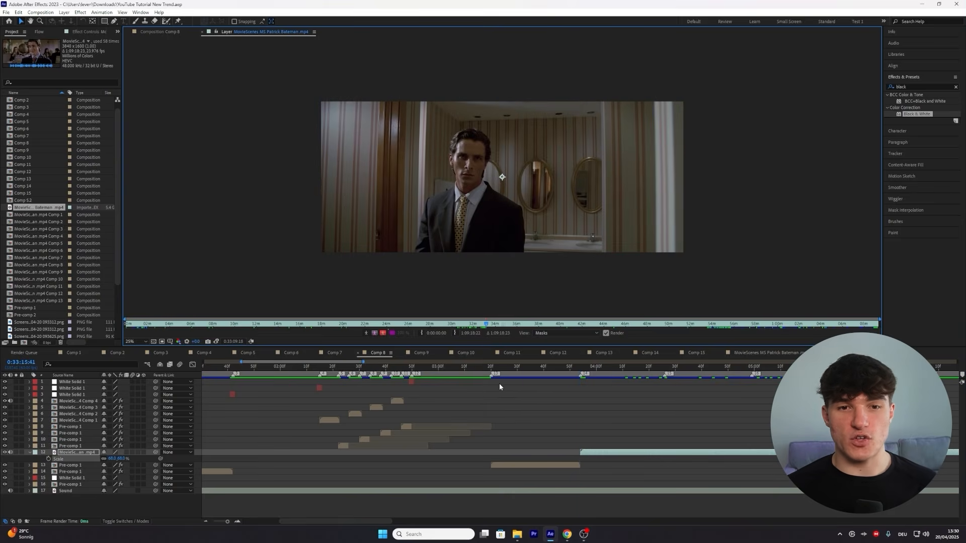
click(422, 333)
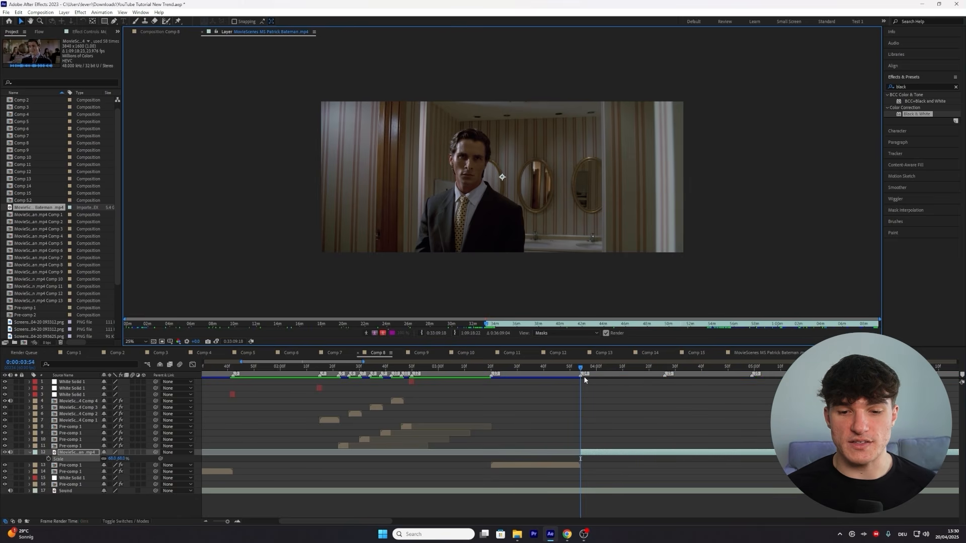
drag(545, 374, 542, 375)
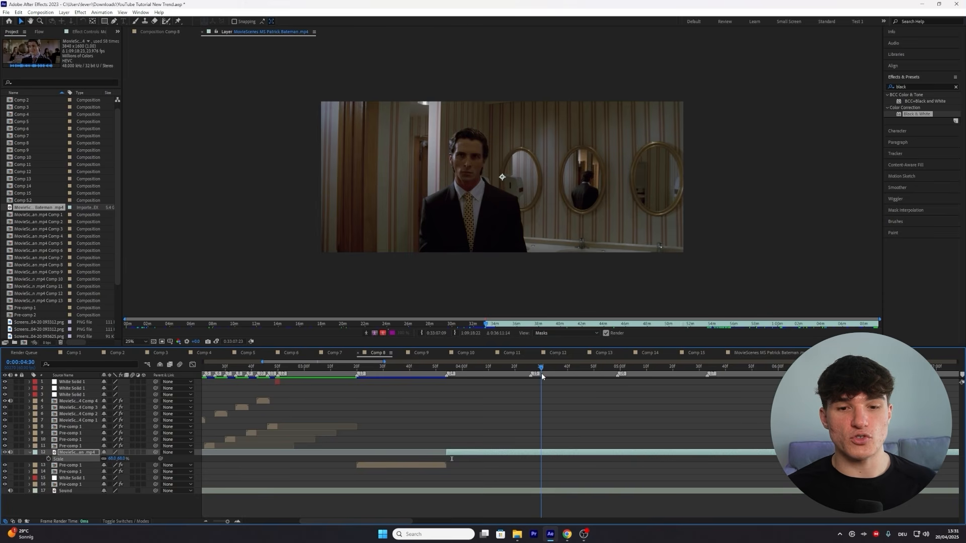
drag(541, 373, 618, 392)
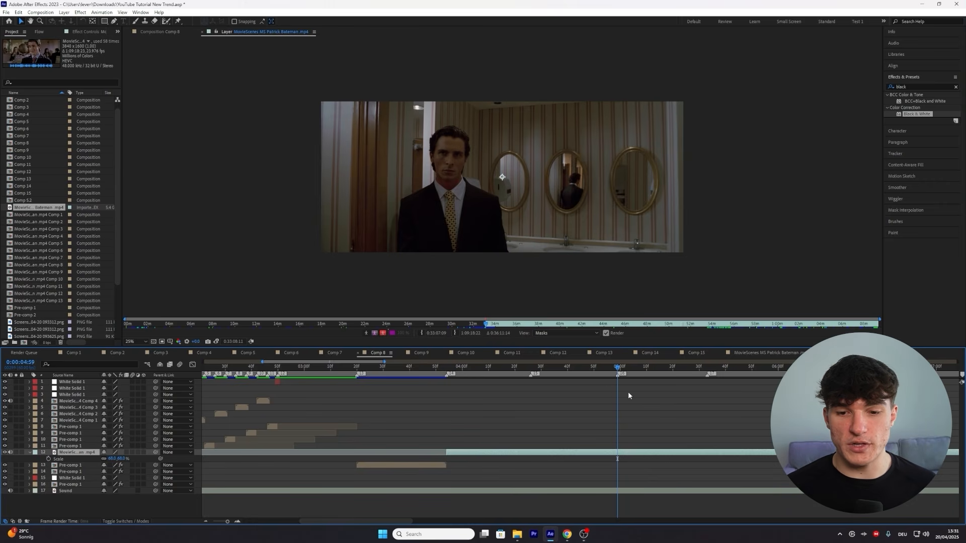
key(ctrl+shift+d)
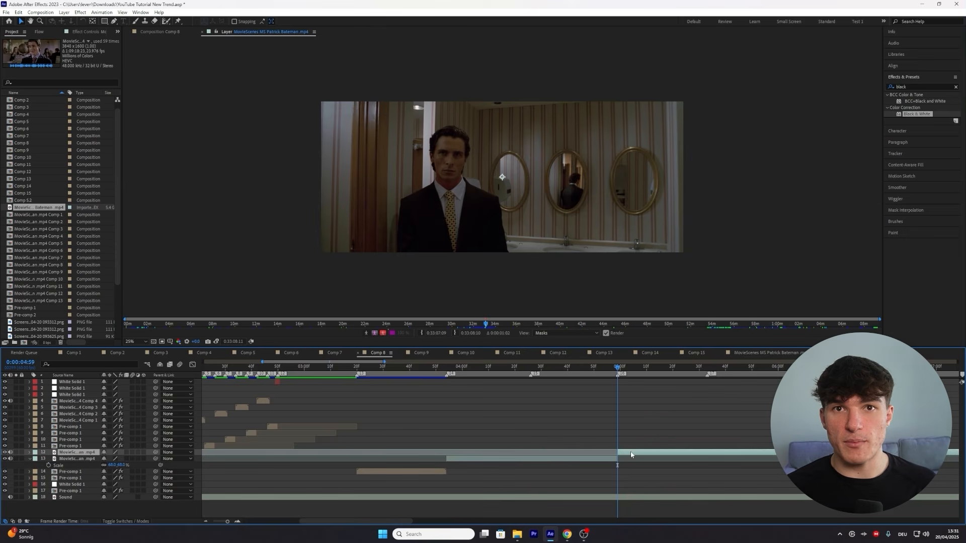
Step: Start the split-off clip at the blood-covered face scene at 0:19:48:21 and split it at the 0:00:05:33 beat marker
click(486, 327)
drag(486, 327, 342, 326)
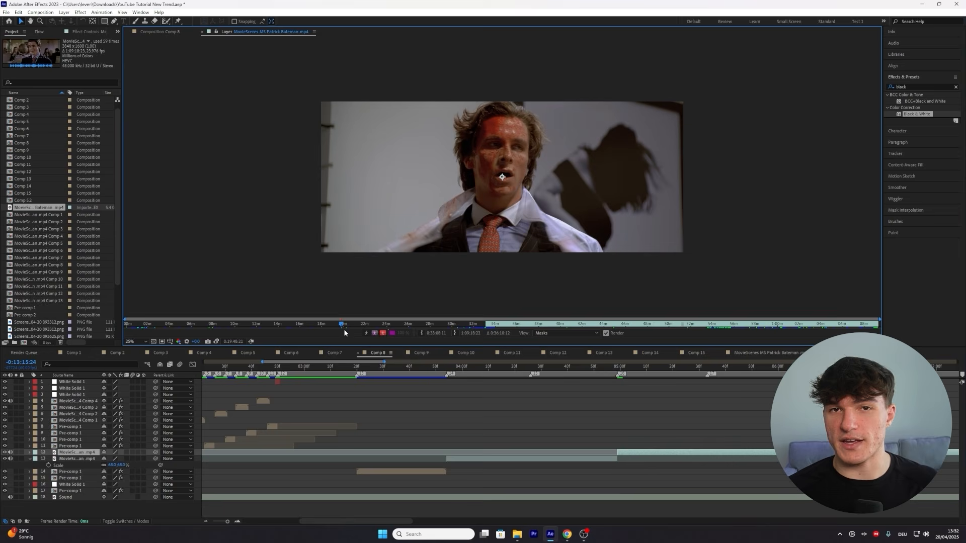
click(422, 332)
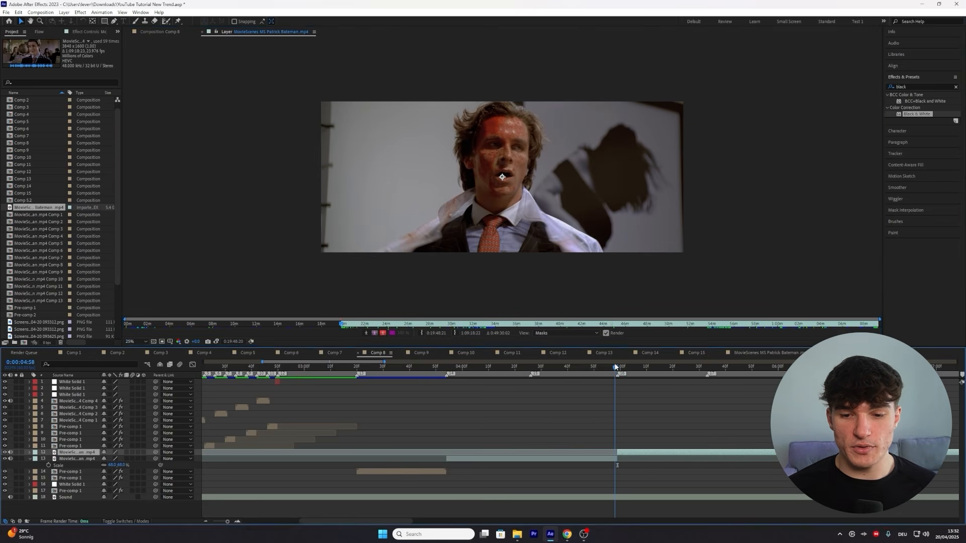
drag(615, 367, 706, 368)
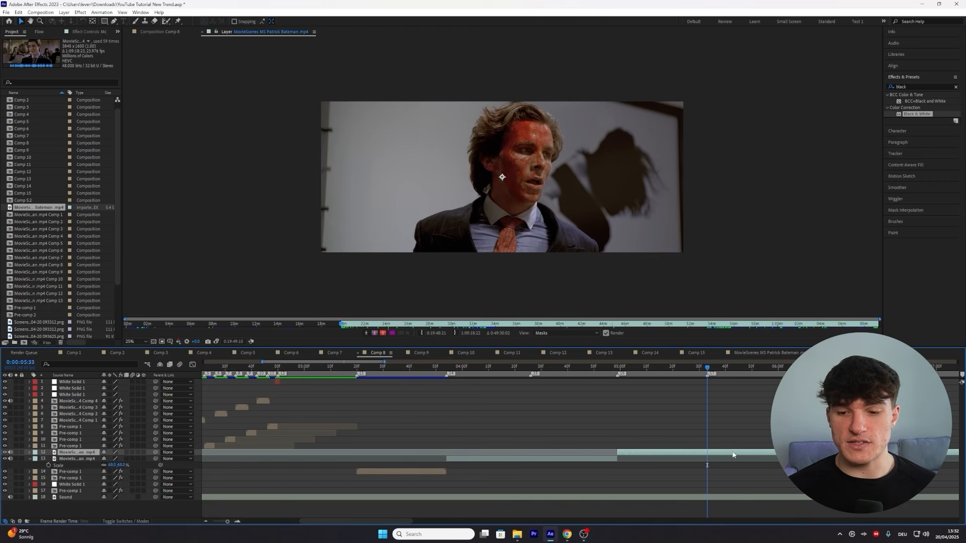
key(ctrl+shift+d)
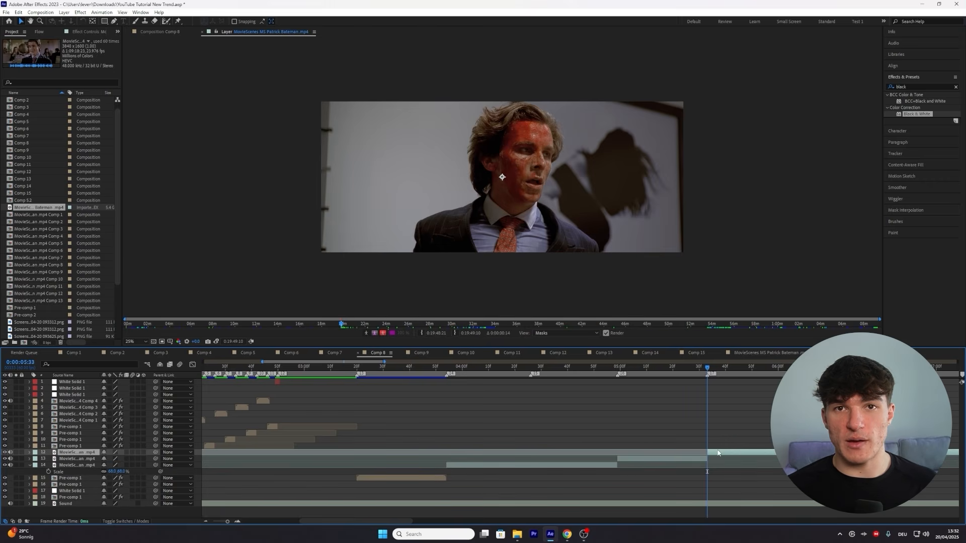
double_click(718, 453)
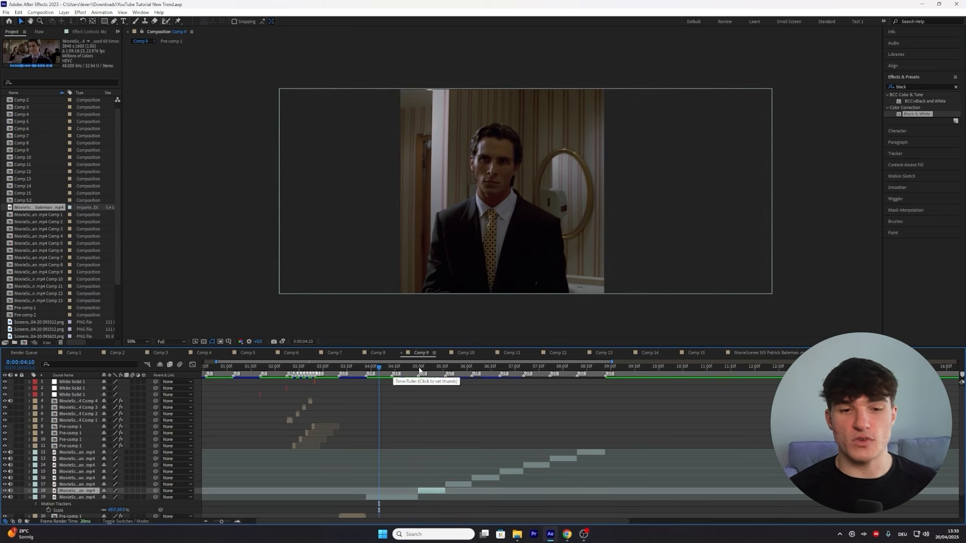
Step: Check the clips' framing in Comp 9 and shift the clip at 0:00:06:24 horizontally so the man in the white shirt is in frame
drag(402, 370, 469, 372)
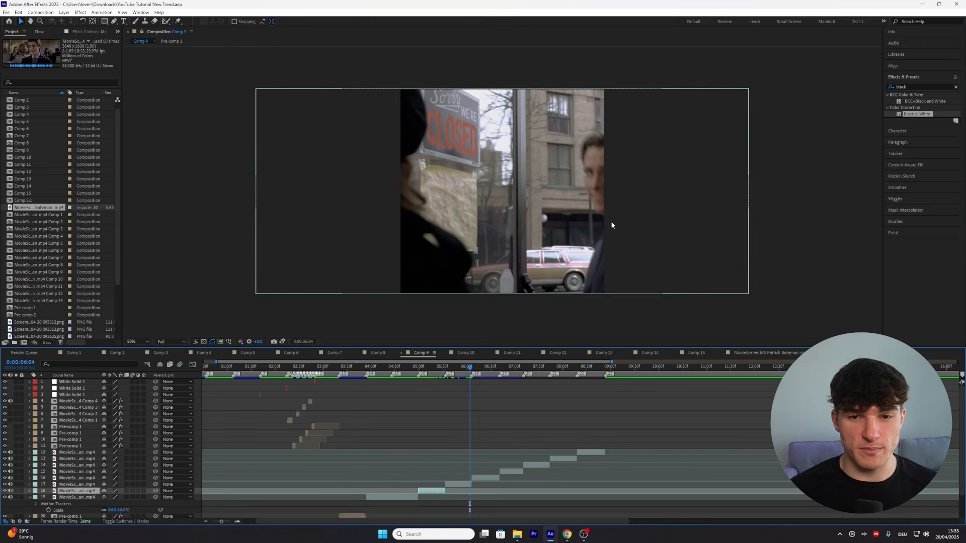
click(486, 370)
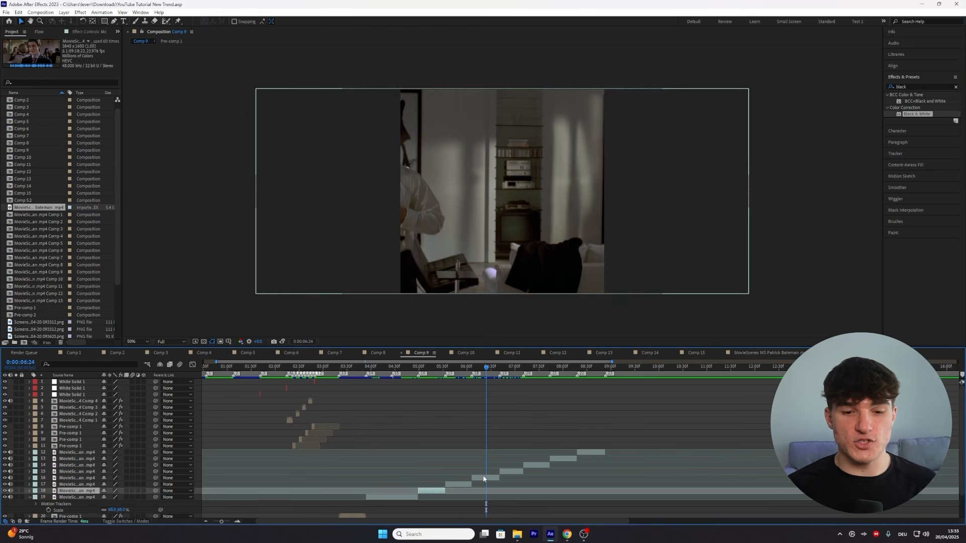
click(484, 479)
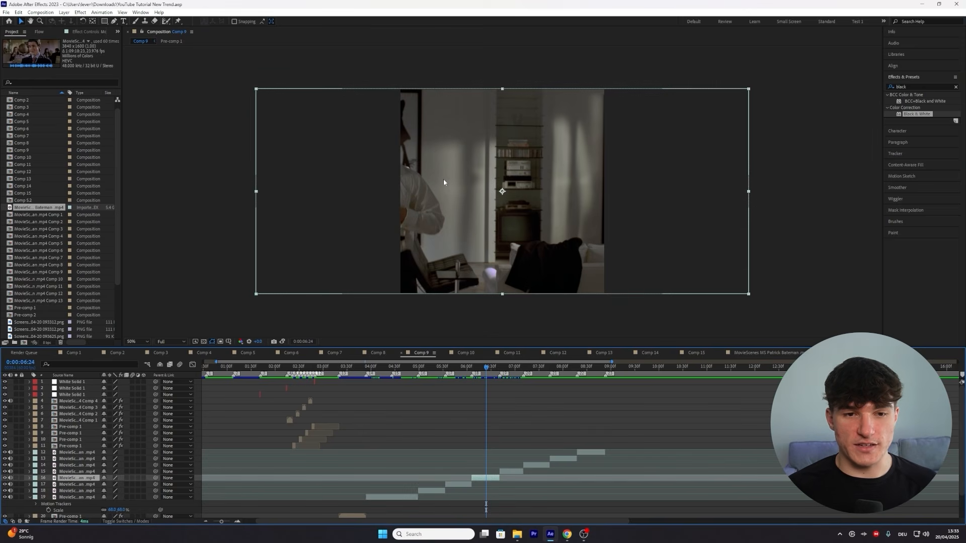
key(p)
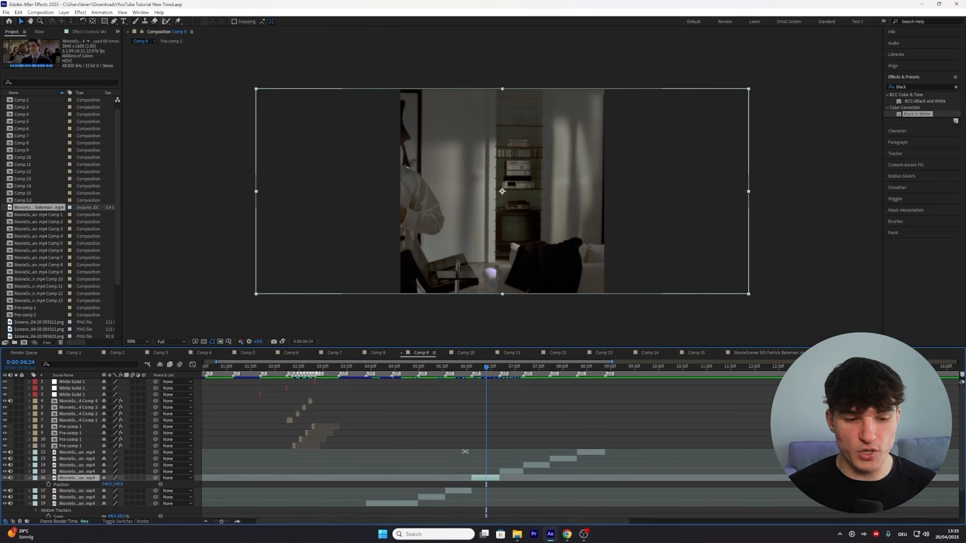
drag(107, 484, 360, 484)
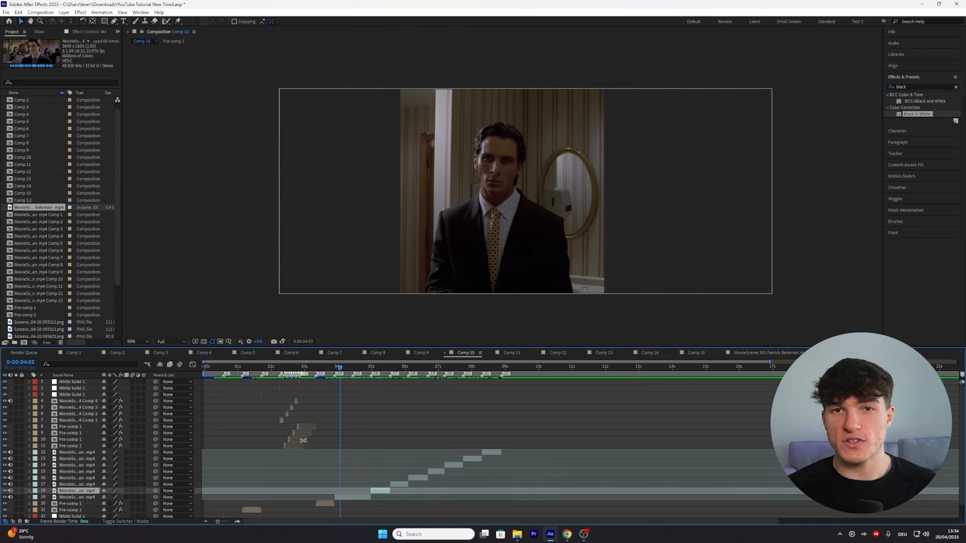
Step: Split the mirror-scene clip in Comp 10 at 0:00:03:55, just after its opening frame
mouse_move(339, 370)
mouse_down()
mouse_move(324, 369)
mouse_move(338, 369)
mouse_up()
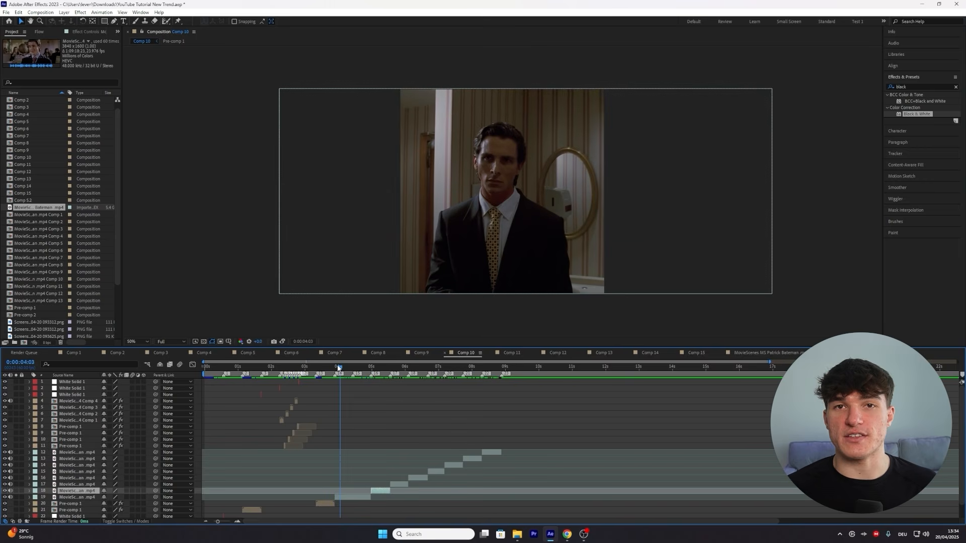
drag(218, 522, 229, 526)
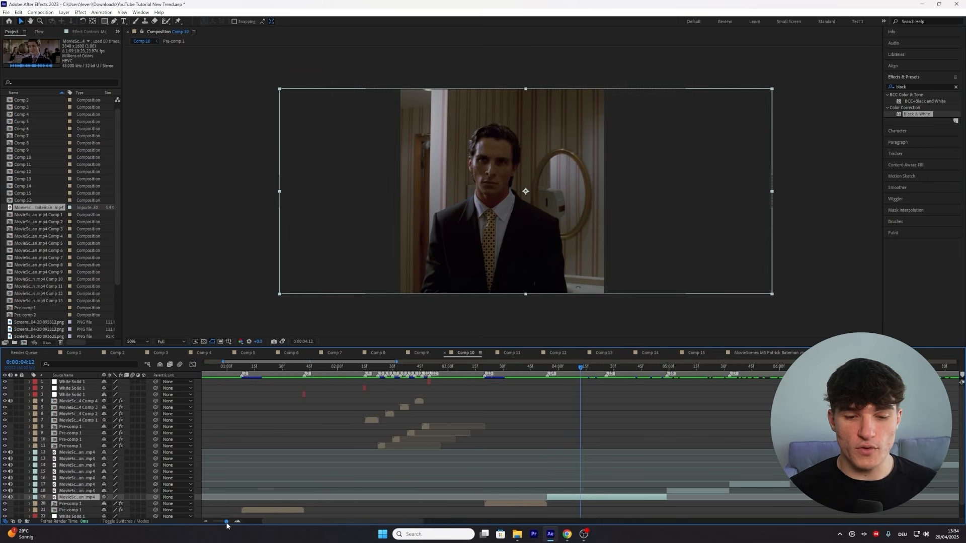
drag(488, 369, 474, 371)
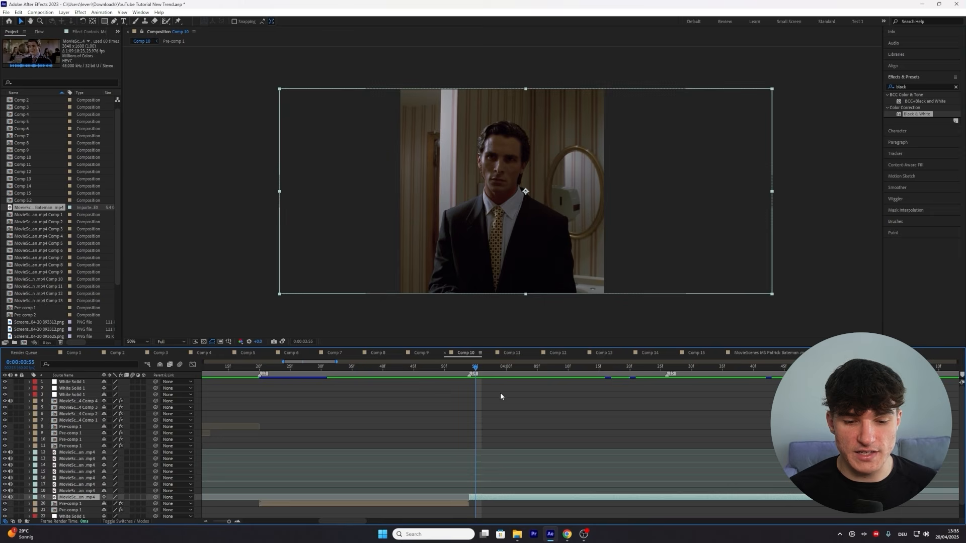
key(ctrl+shift+d)
Step: Apply Freeze Frame at 0:00:03:54 to the one-frame piece at the start of the mirror scene
key(Page_Up)
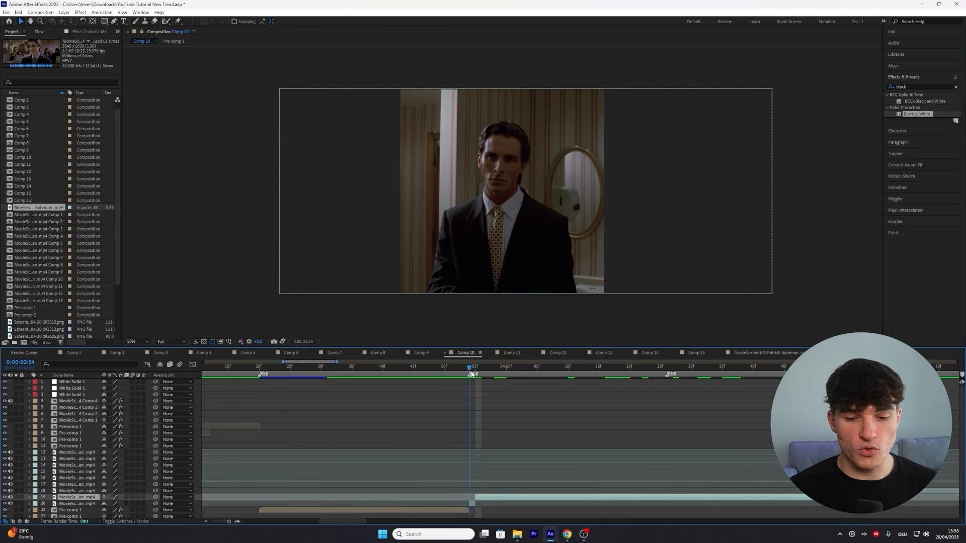
right_click(472, 507)
key(Escape)
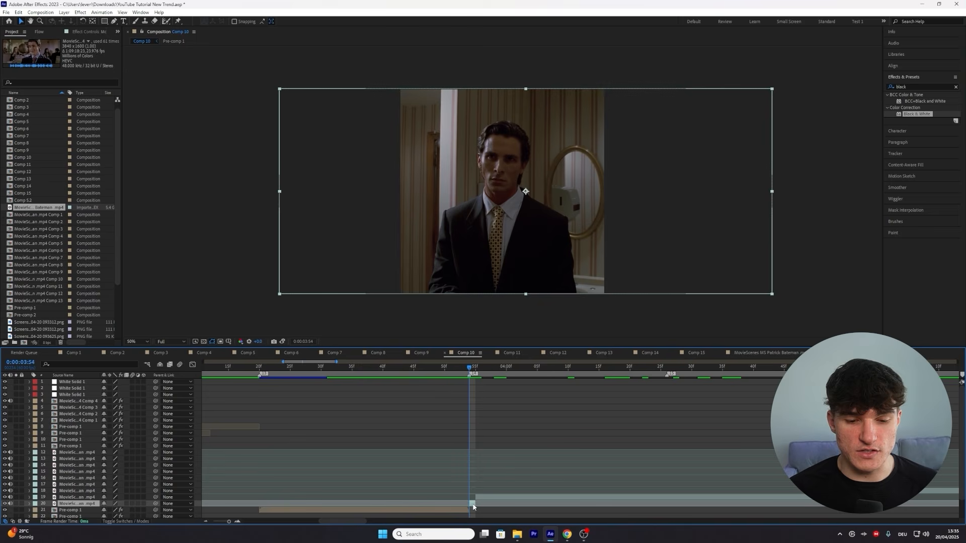
right_click(472, 507)
mouse_move(500, 320)
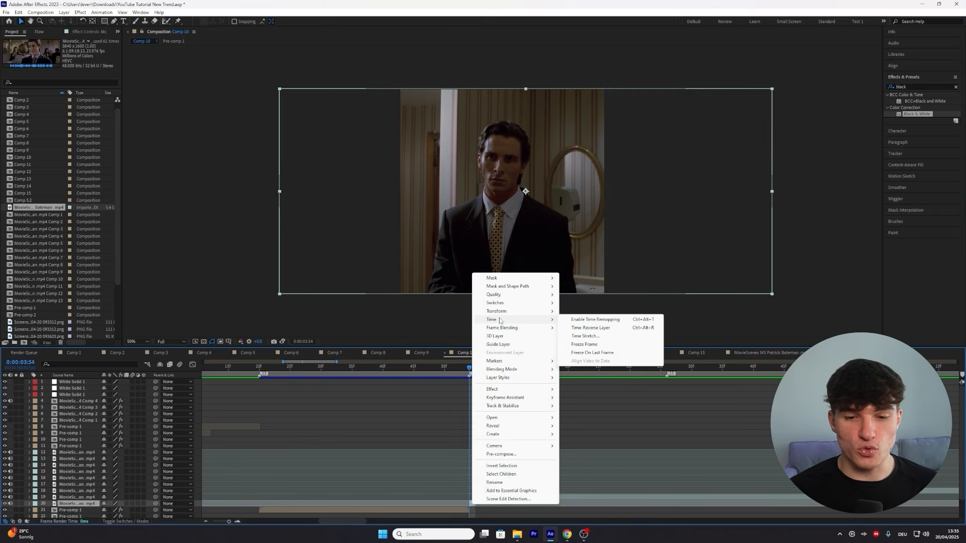
click(583, 344)
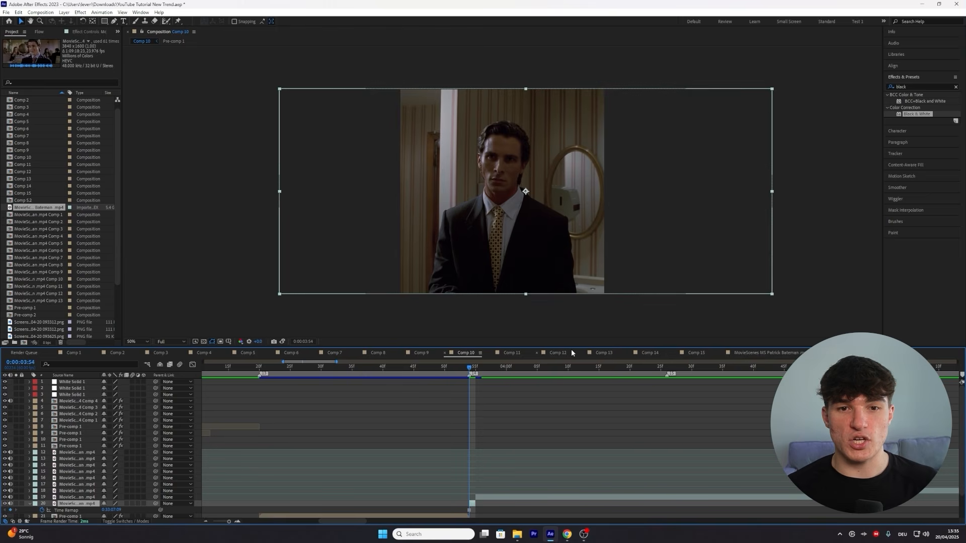
Step: Move the rest of the mirror-scene clip to the 0:00:04:26 beat marker and remove its part after 0:00:04:59
scroll(489, 493, down, 1)
click(488, 491)
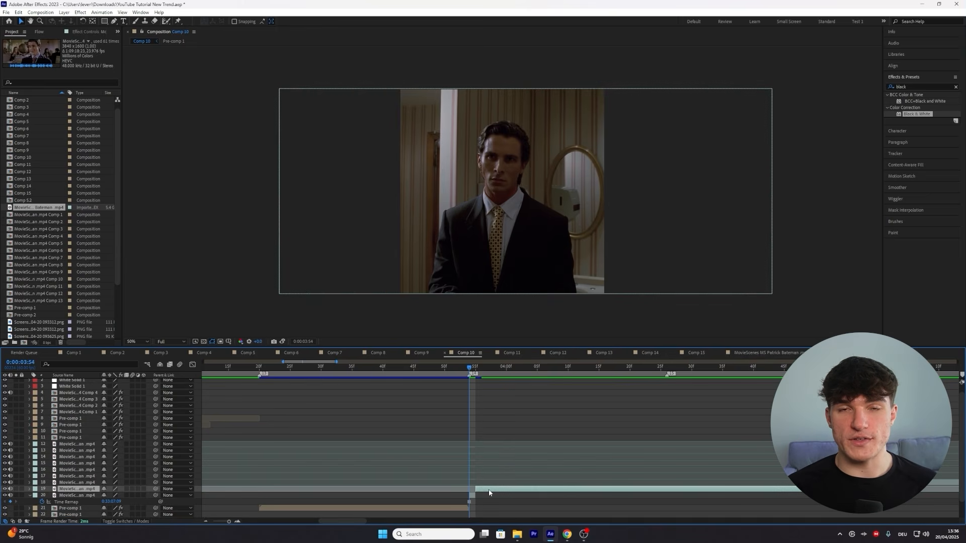
drag(490, 493, 679, 491)
click(665, 372)
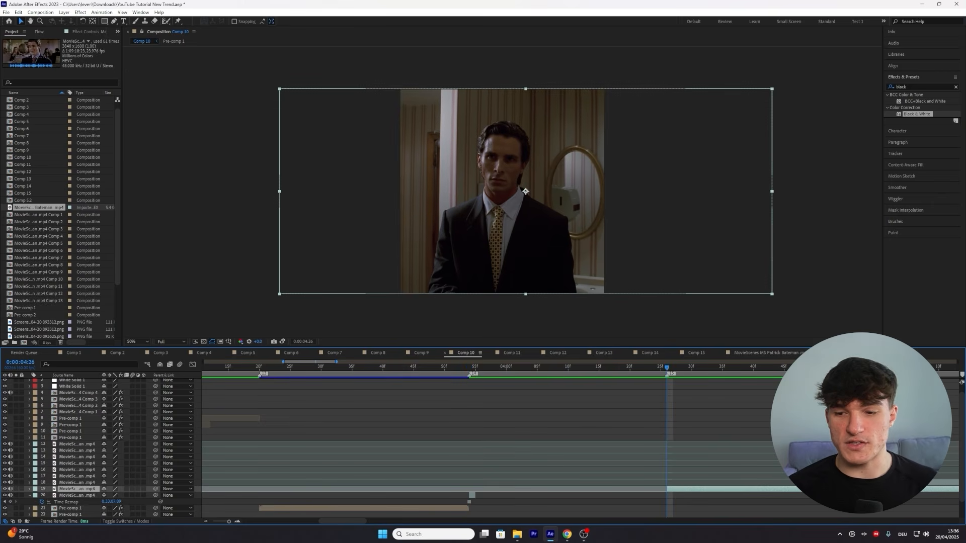
key(space)
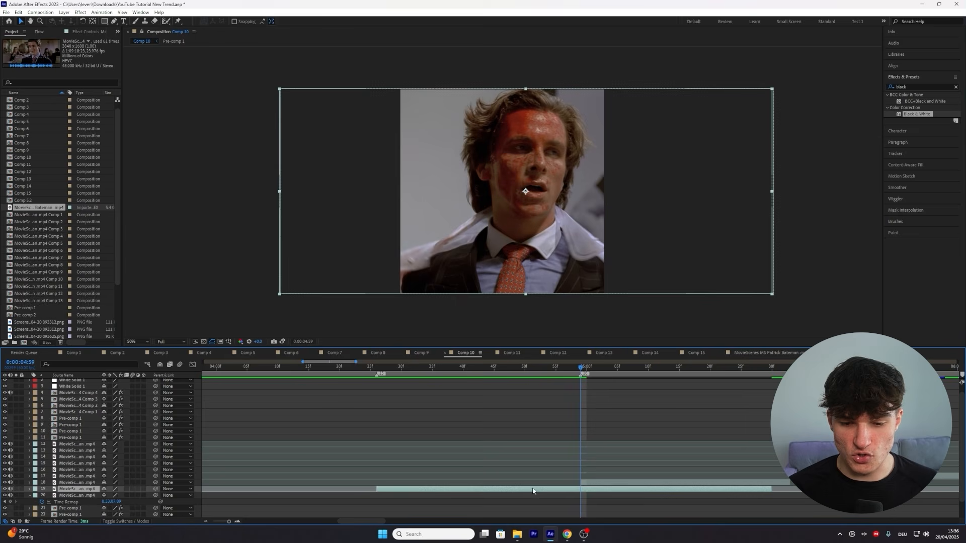
key(ctrl+shift+d)
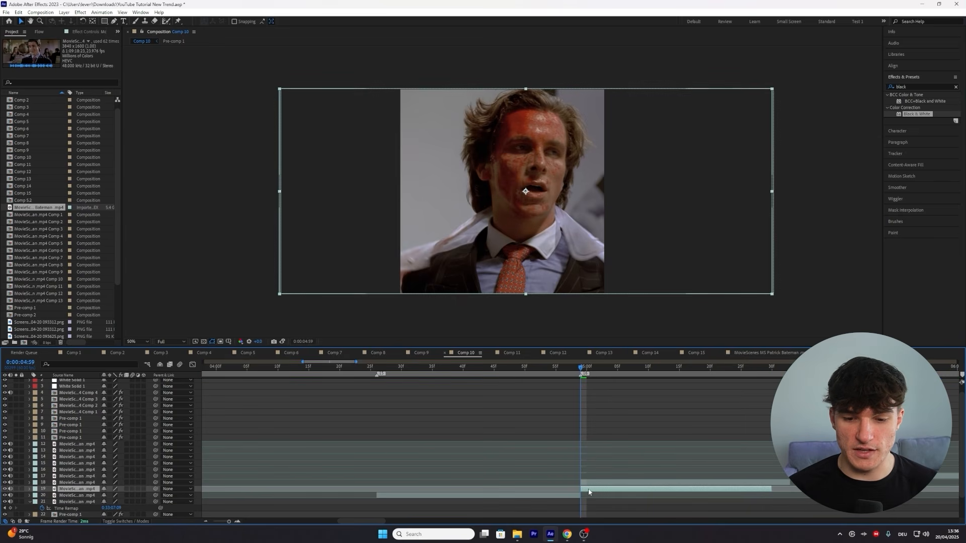
key(Delete)
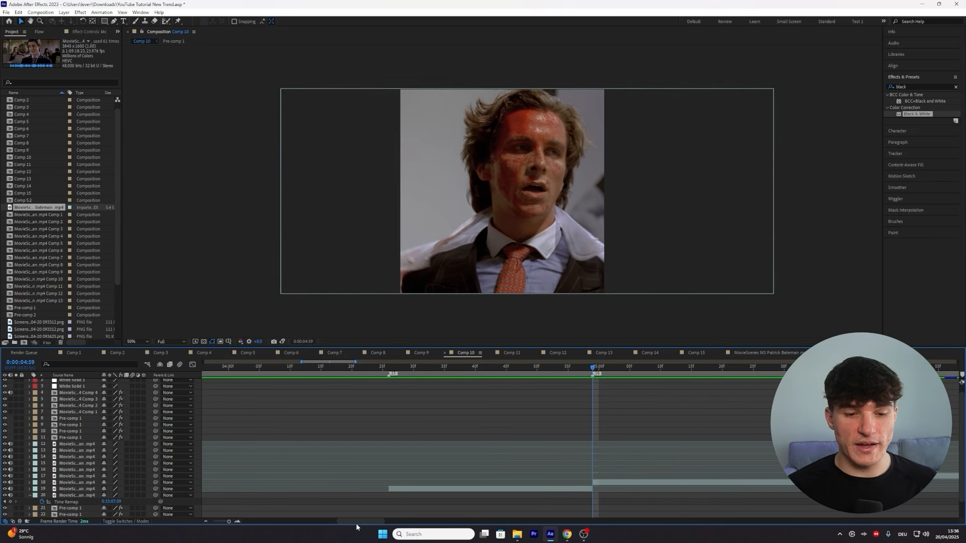
Step: Extend the frozen clip to the 0:00:04:26 beat marker and pre-compose it, moving all attributes into the new composition
drag(355, 523, 343, 523)
click(389, 495)
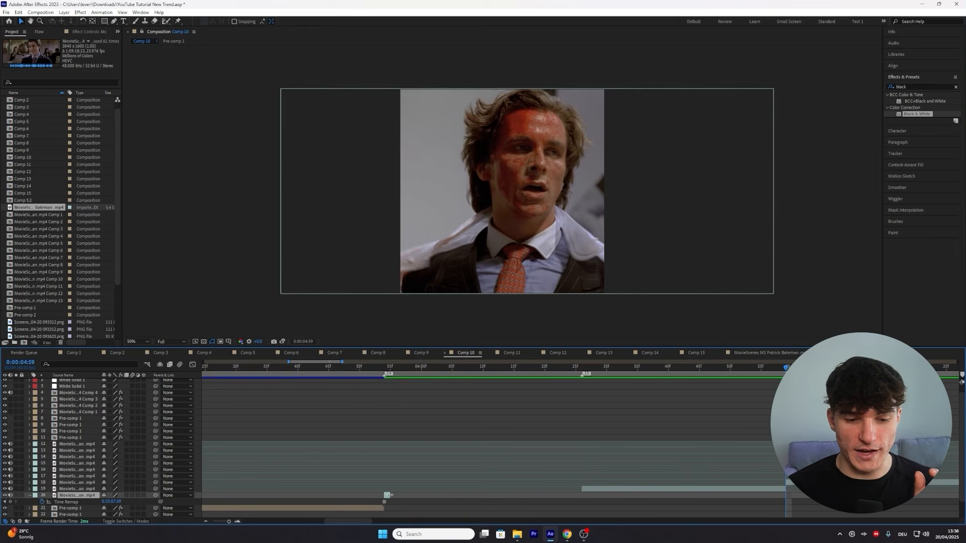
drag(397, 495, 581, 488)
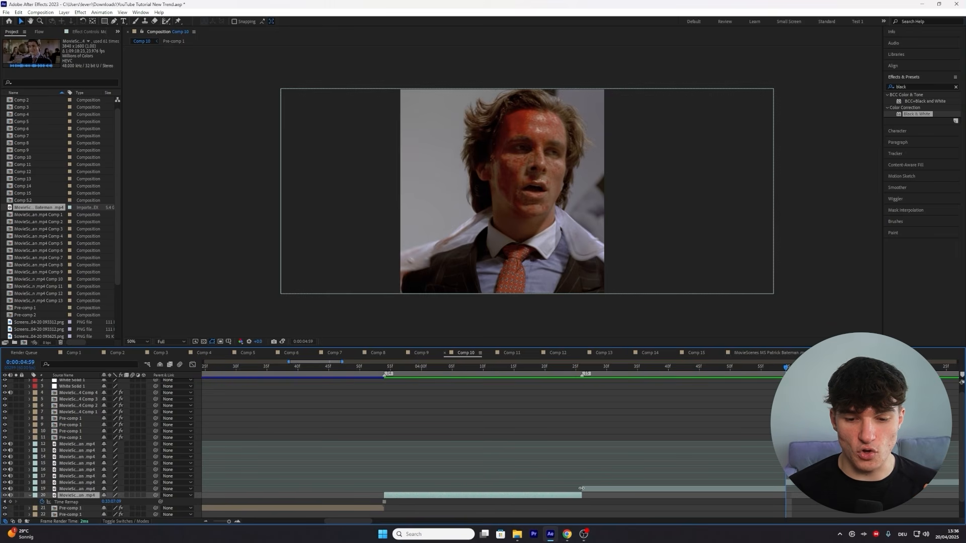
click(520, 367)
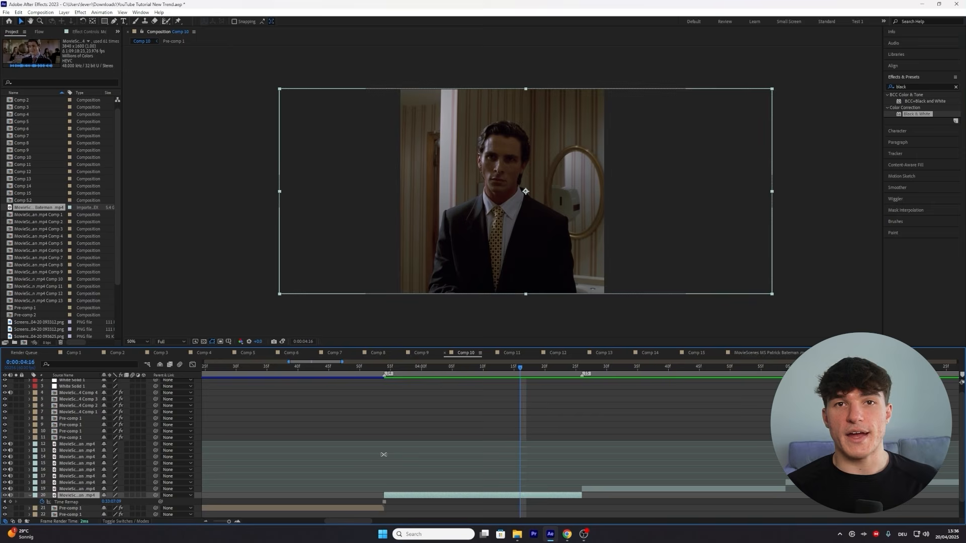
right_click(415, 500)
click(443, 448)
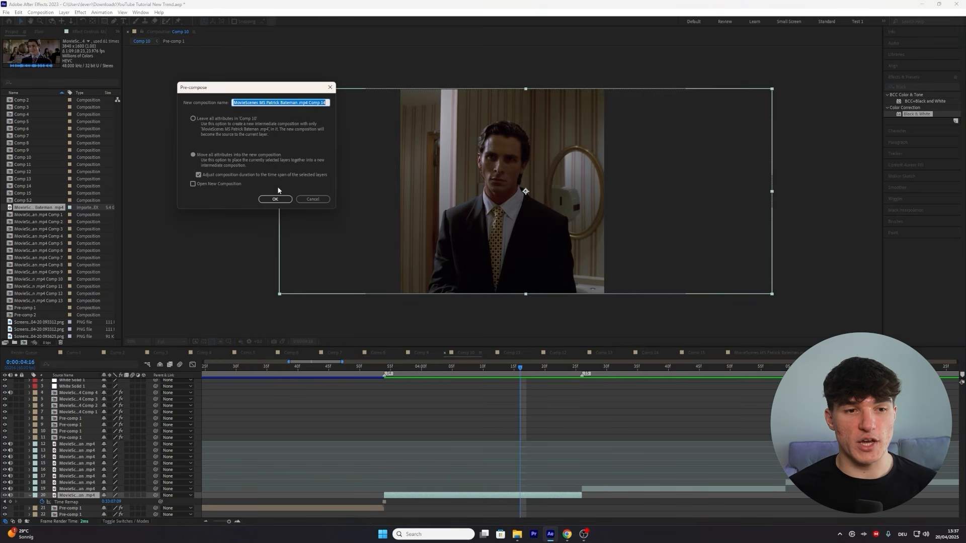
click(275, 199)
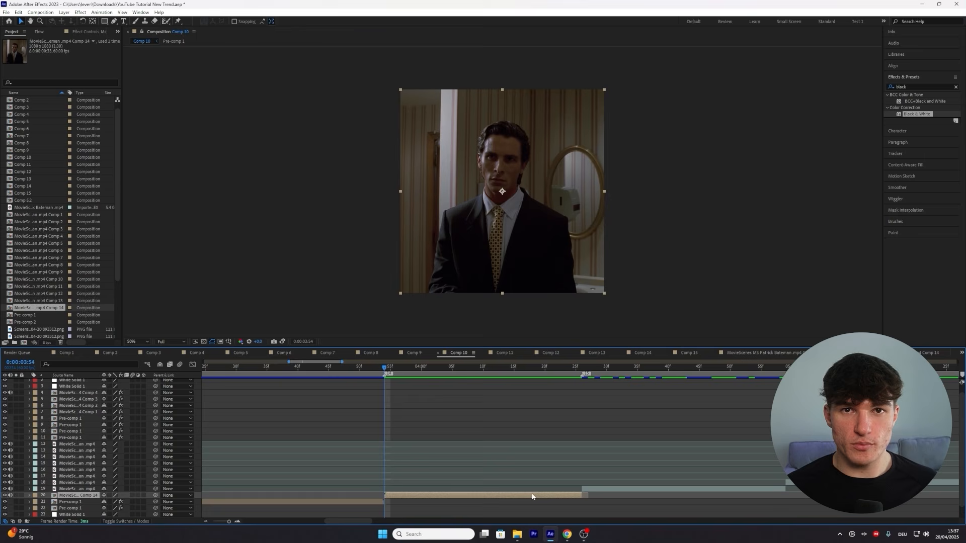
Step: Select the suited man's head and body with the Roto Brush on the first frame of the frozen pre-comp
click(168, 21)
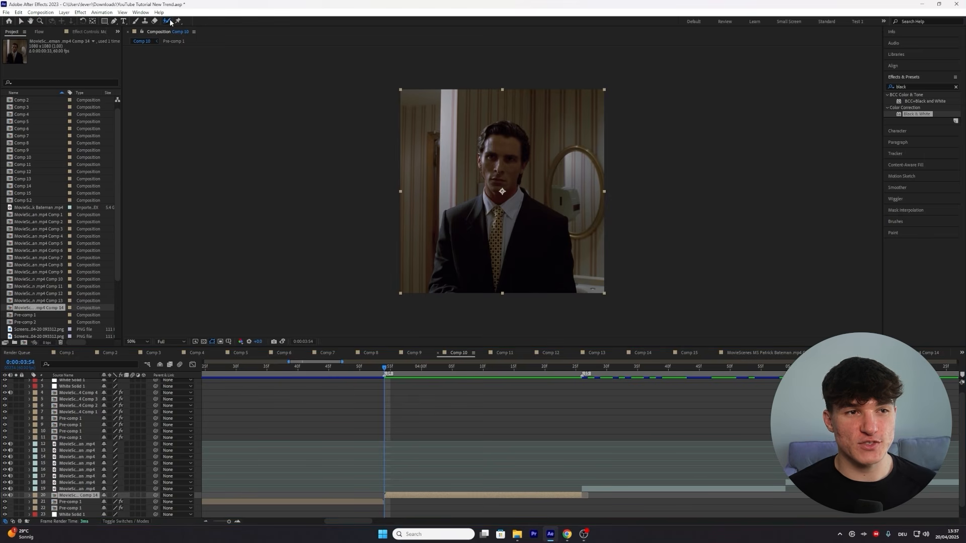
double_click(405, 497)
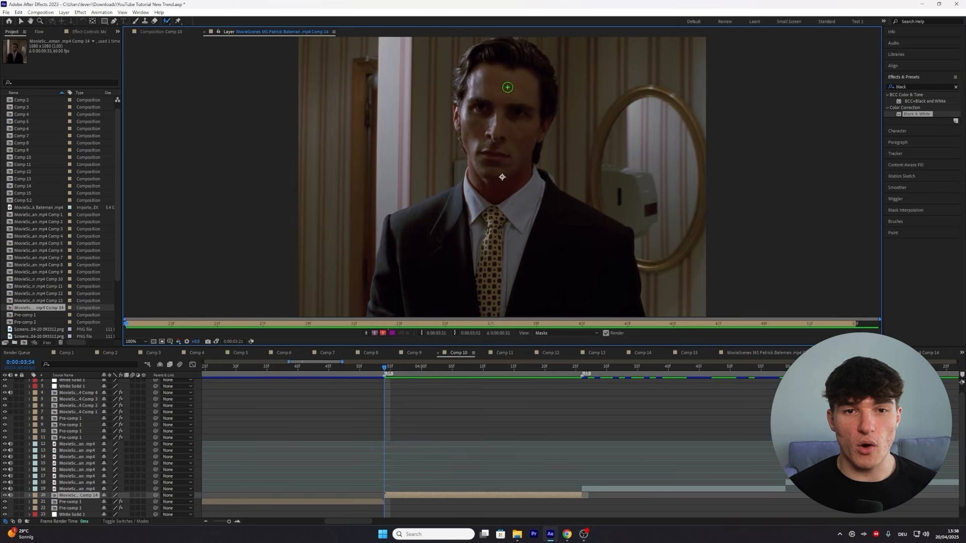
mouse_move(506, 88)
mouse_down()
mouse_move(516, 84)
mouse_move(508, 98)
mouse_move(523, 199)
mouse_move(578, 262)
mouse_move(441, 239)
mouse_move(452, 242)
mouse_up()
mouse_move(499, 226)
mouse_down()
mouse_move(525, 250)
mouse_move(579, 263)
mouse_move(477, 275)
mouse_up()
key(comma)
key(comma)
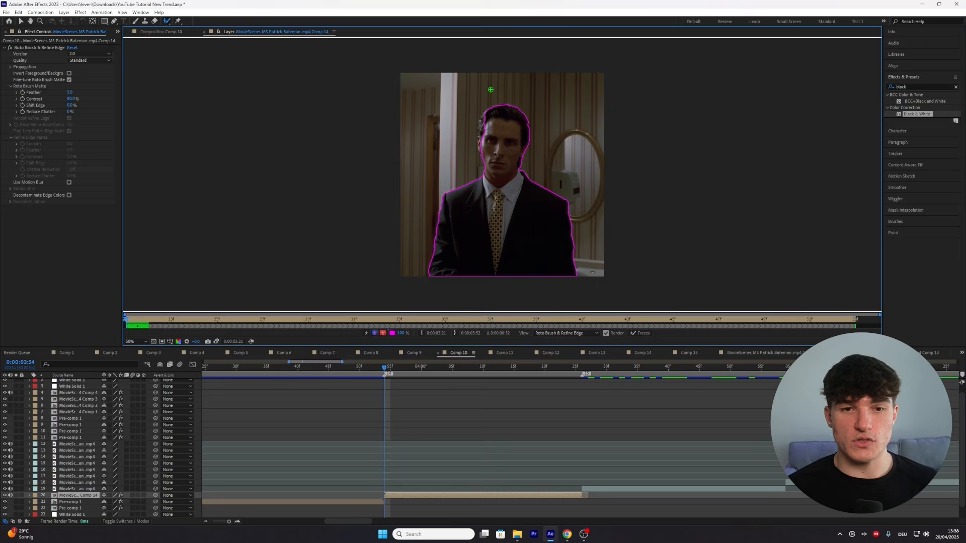
Step: Refine the Roto Brush outline around the man's hair and face with added and subtracted strokes, and freeze the finished matte
key(period)
key(period)
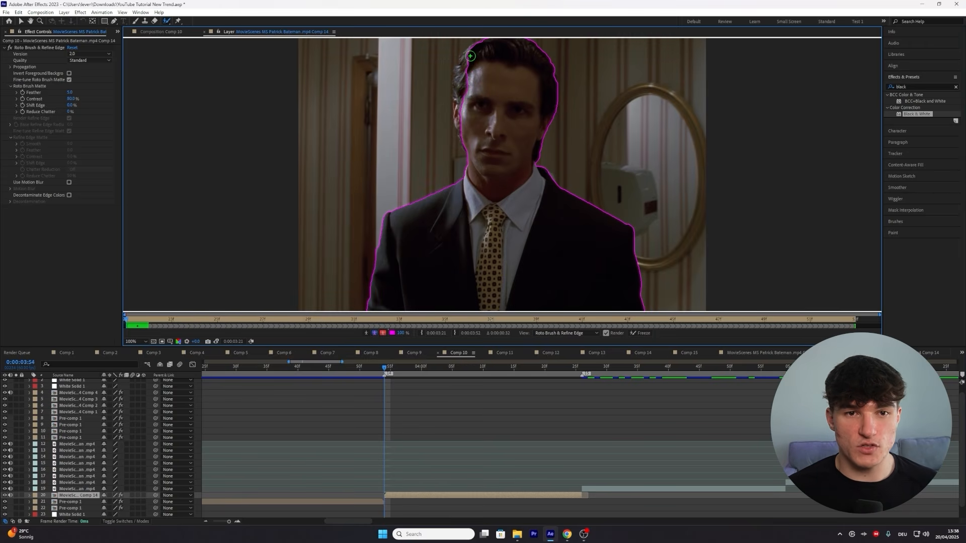
mouse_move(471, 55)
mouse_down()
mouse_move(461, 105)
mouse_move(468, 147)
mouse_up()
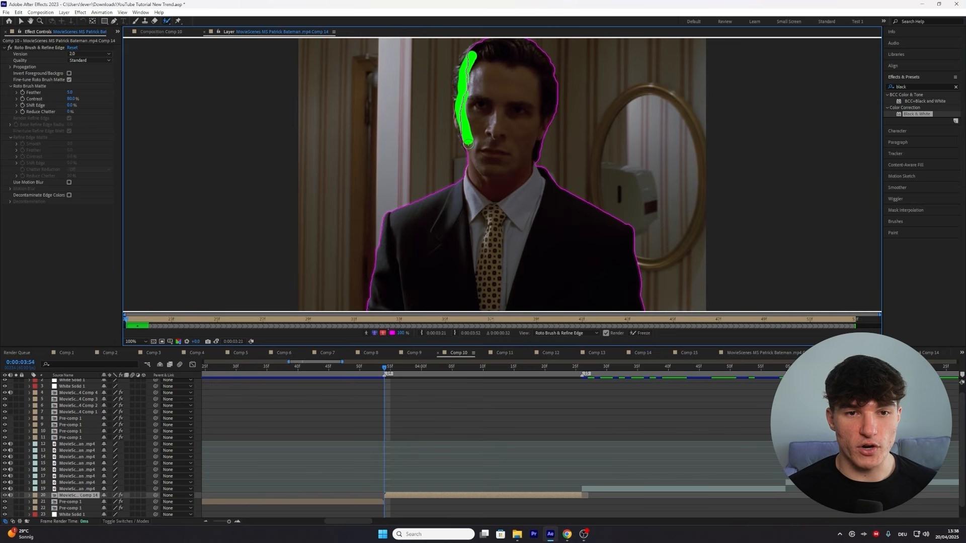
drag(461, 104, 448, 103)
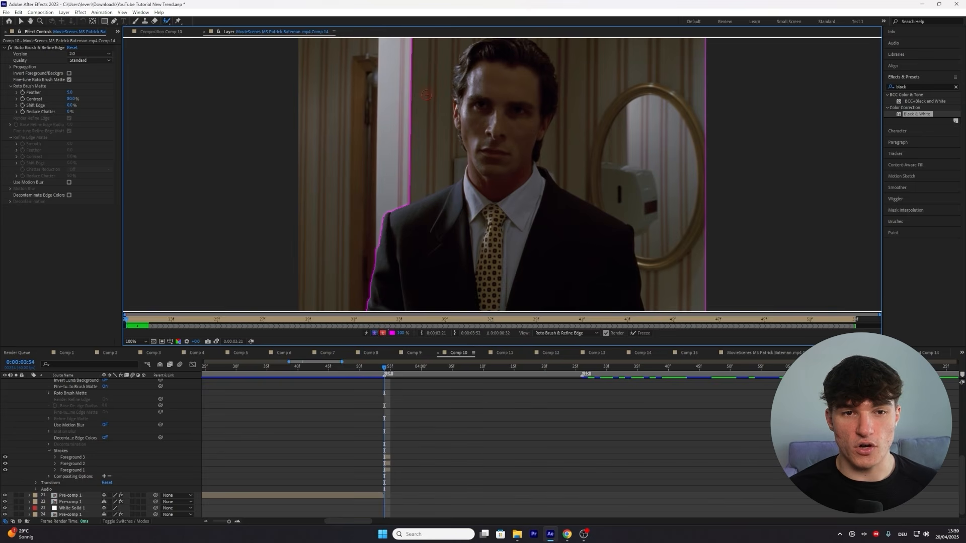
mouse_move(398, 174)
mouse_down()
mouse_move(421, 88)
mouse_move(440, 53)
mouse_move(480, 34)
mouse_move(569, 48)
mouse_move(616, 85)
mouse_move(632, 140)
mouse_move(702, 197)
mouse_up()
scroll(518, 129, up, 1)
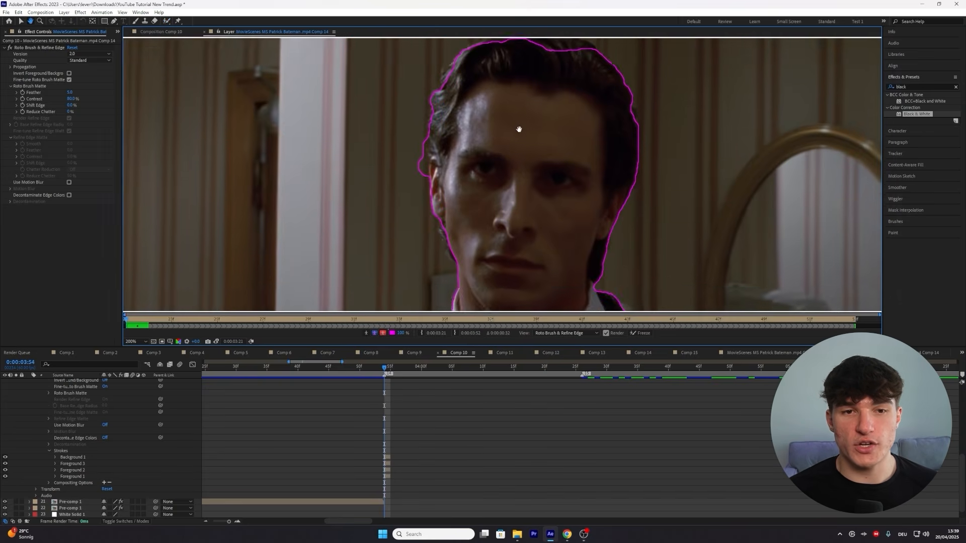
drag(418, 187, 426, 216)
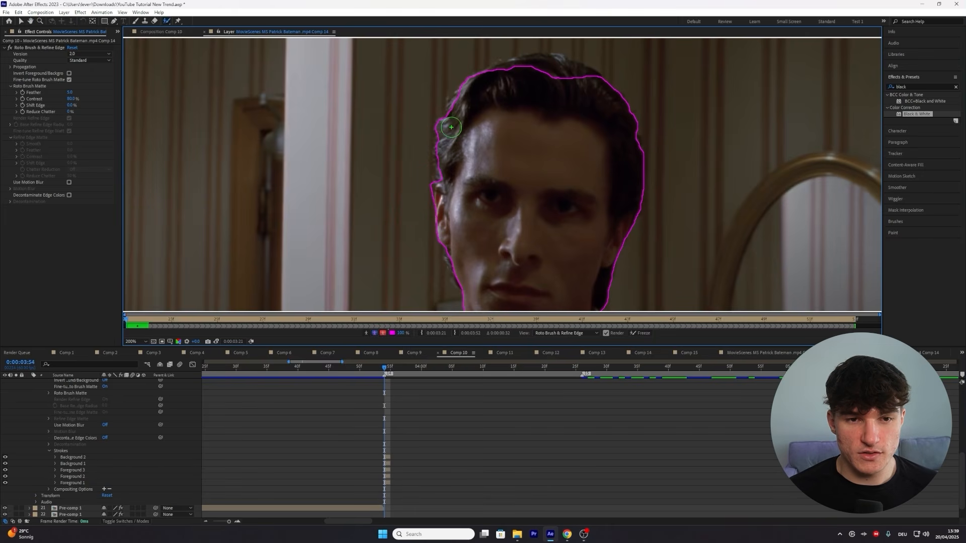
mouse_move(449, 123)
mouse_down()
mouse_move(499, 75)
mouse_move(533, 64)
mouse_move(600, 92)
mouse_move(544, 65)
mouse_up()
drag(544, 66, 528, 64)
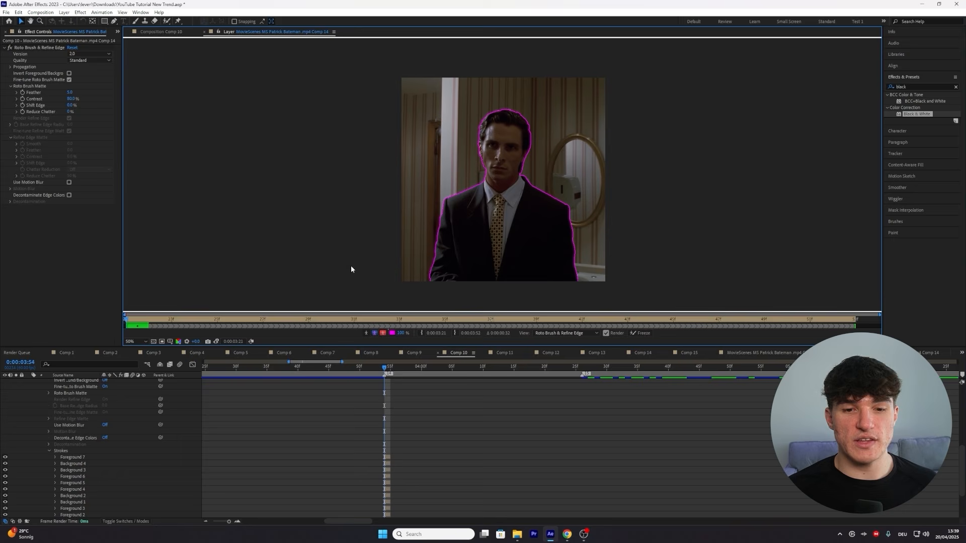
click(643, 333)
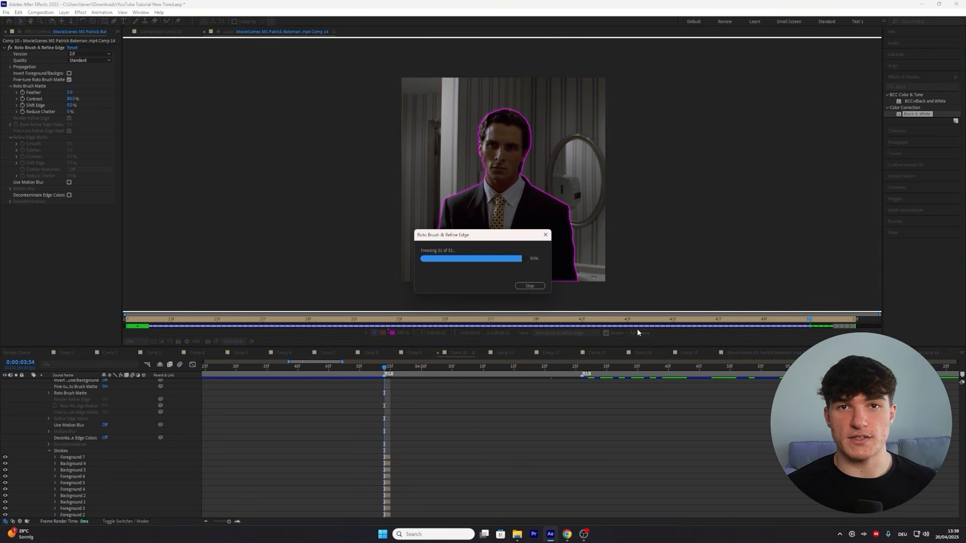
click(162, 32)
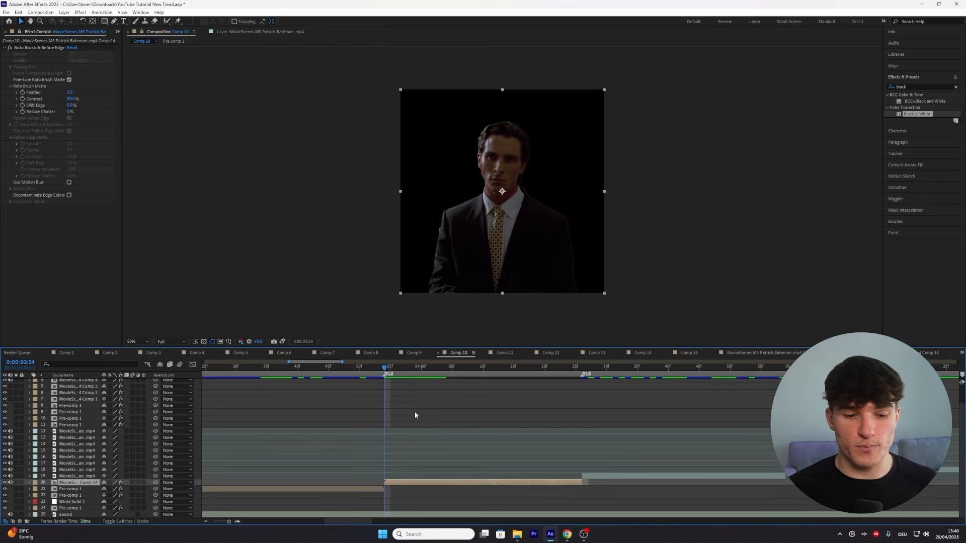
Step: Separate the dimensions of the cut-out pre-comp's Position property in Comp 10
key(p)
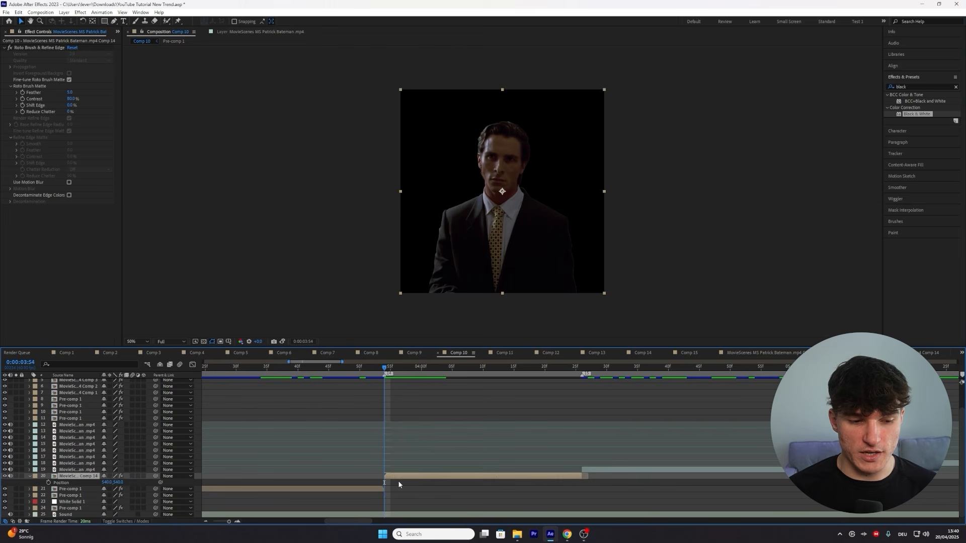
right_click(61, 483)
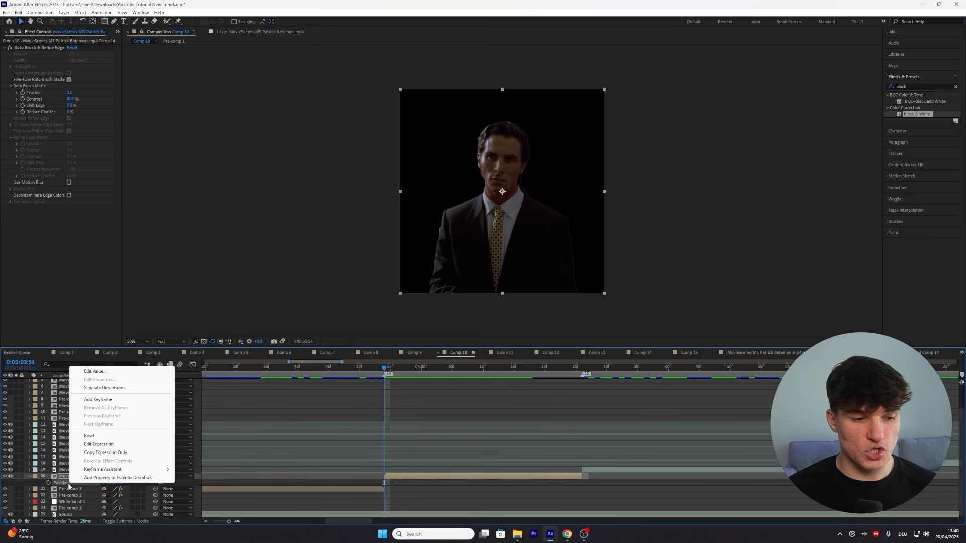
click(117, 388)
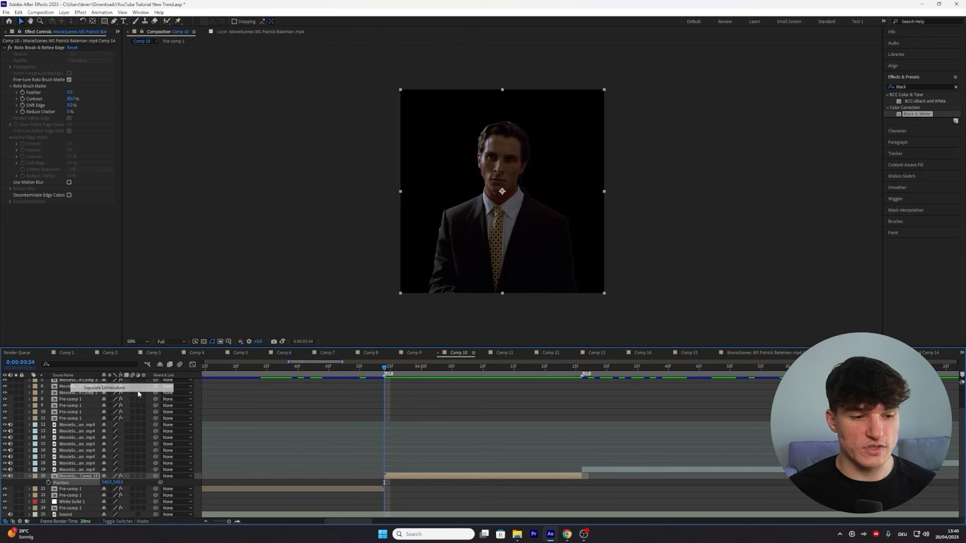
Step: Keyframe the cut-out's Y Position at 540 at 0:00:04:17 and about 1681 at the layer's start, then preview the slide-in
click(526, 369)
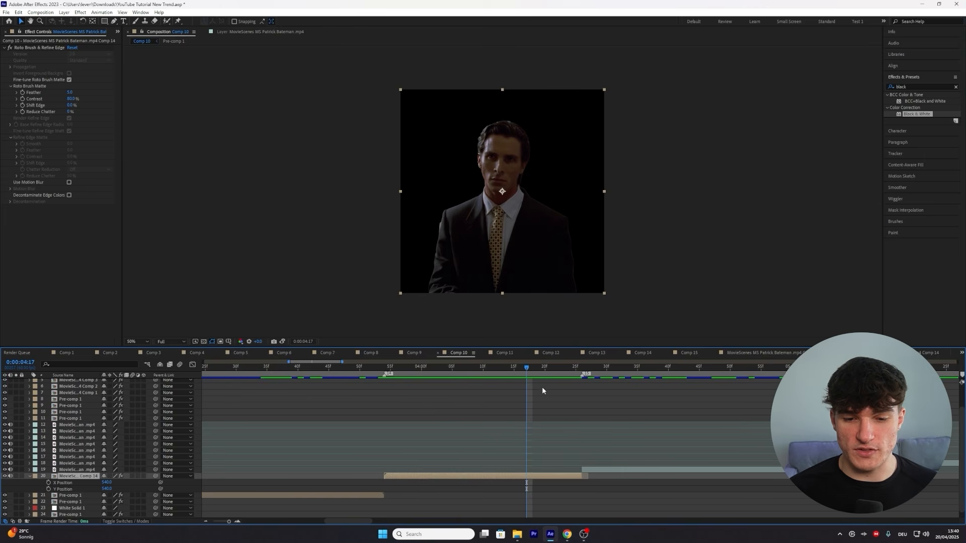
click(48, 489)
key(i)
drag(110, 489, 503, 326)
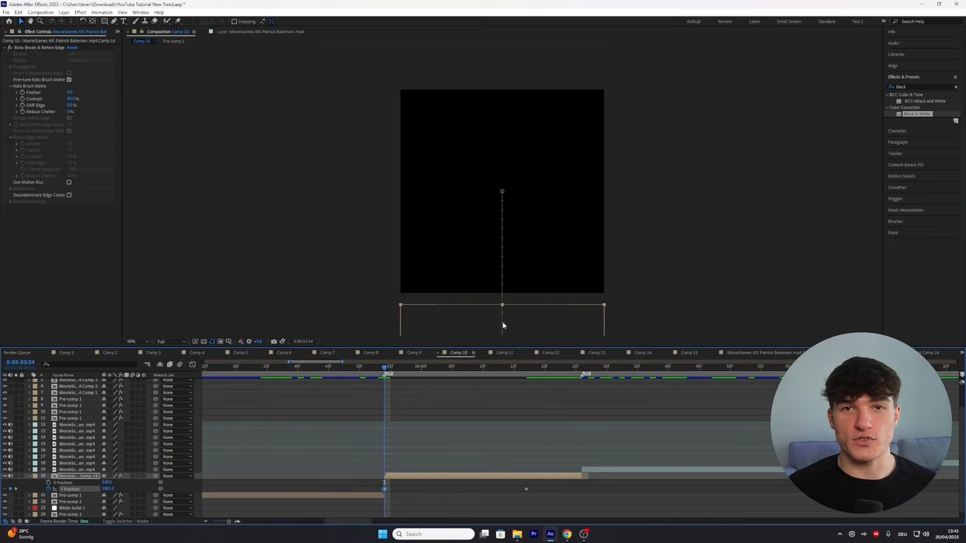
scroll(403, 402, up, 2)
click(391, 374)
key(space)
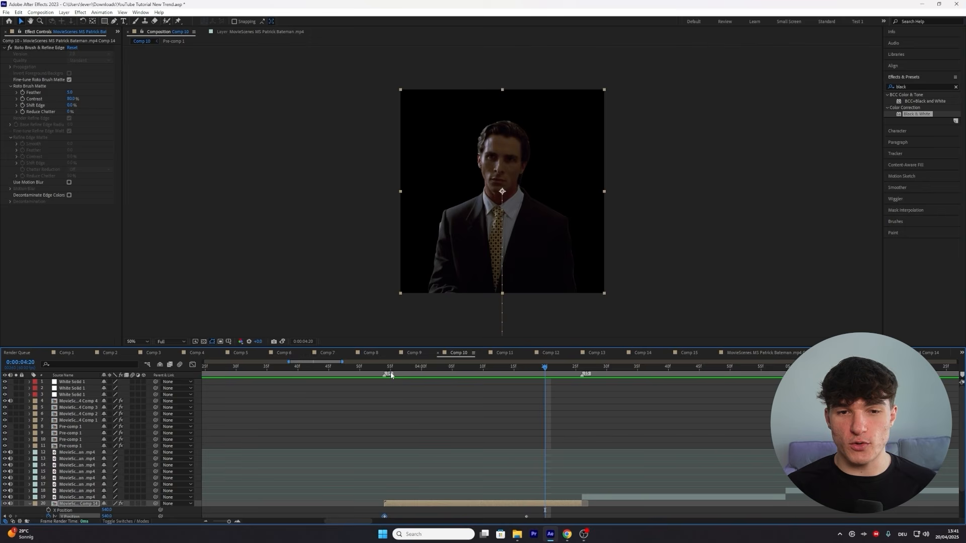
Step: Apply Easy Ease to both Y Position keyframes of the cut-out pre-comp
scroll(503, 443, down, 2)
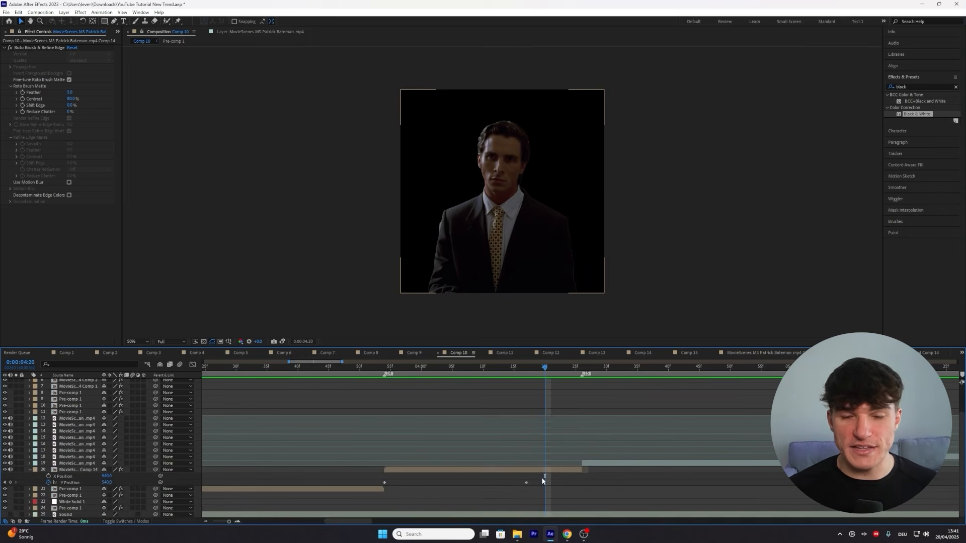
drag(543, 477, 374, 491)
right_click(385, 484)
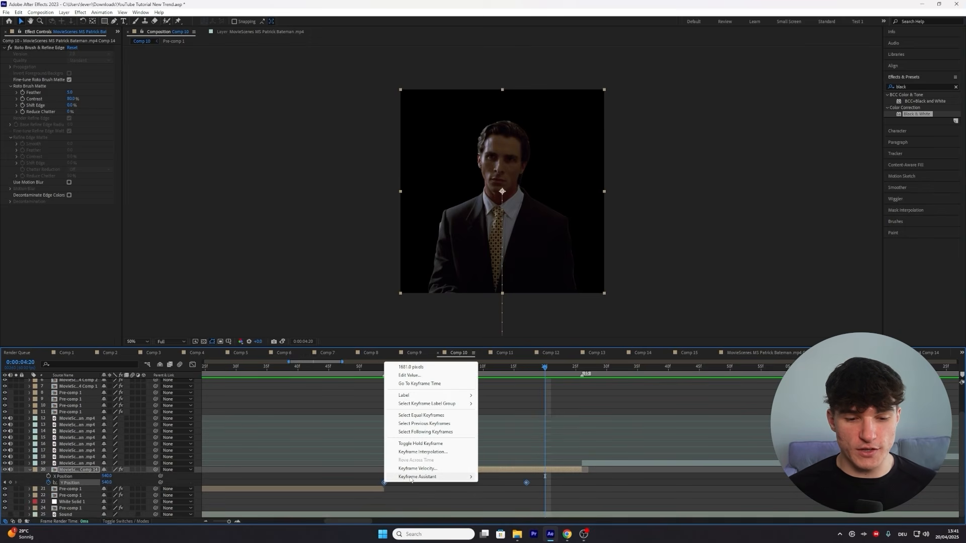
mouse_move(442, 477)
click(536, 430)
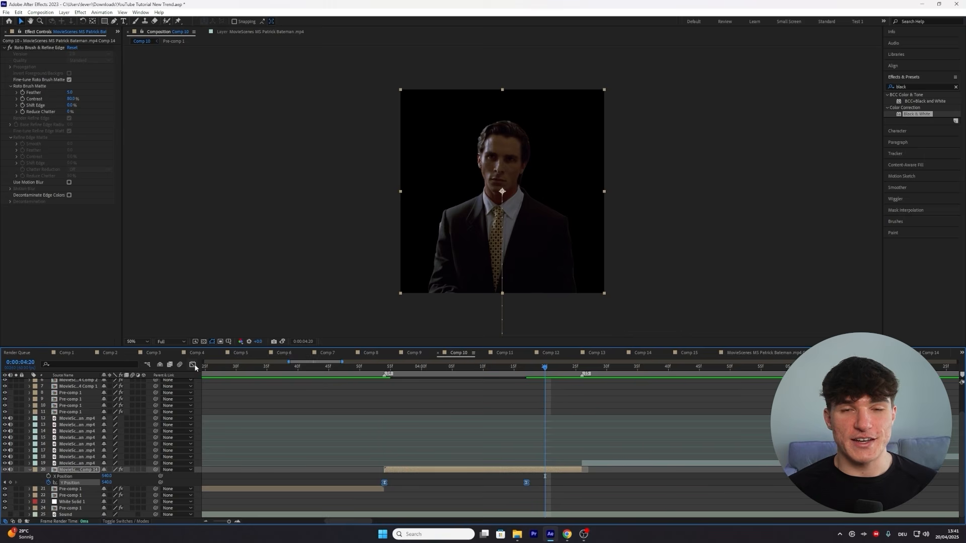
Step: Reshape the Y Position curve in the graph editor so the slide starts steeply and eases out slowly
key(shift+F3)
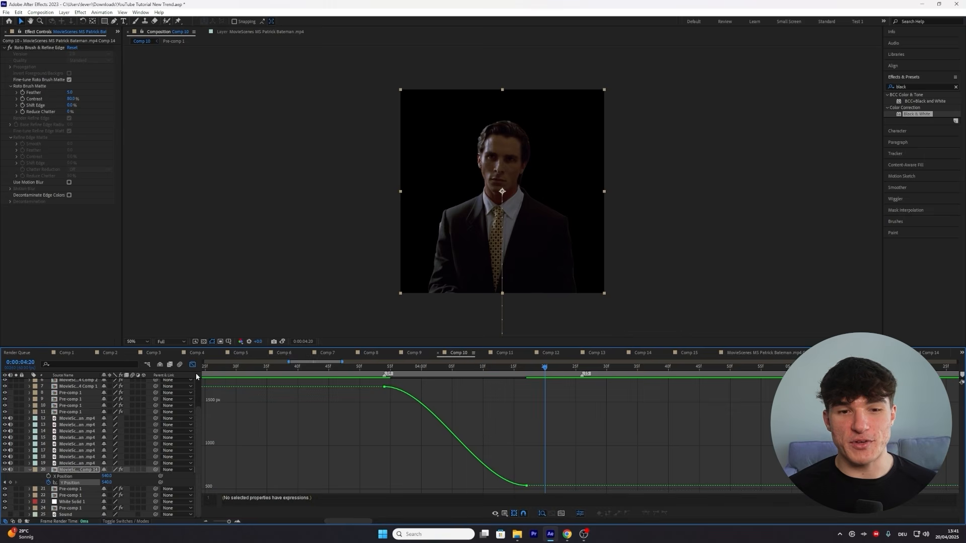
click(385, 387)
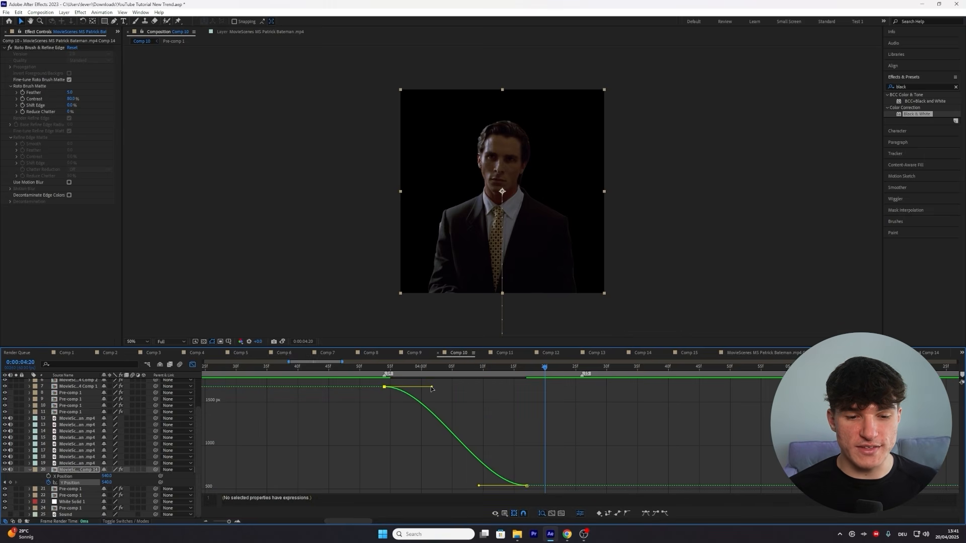
drag(430, 387, 365, 469)
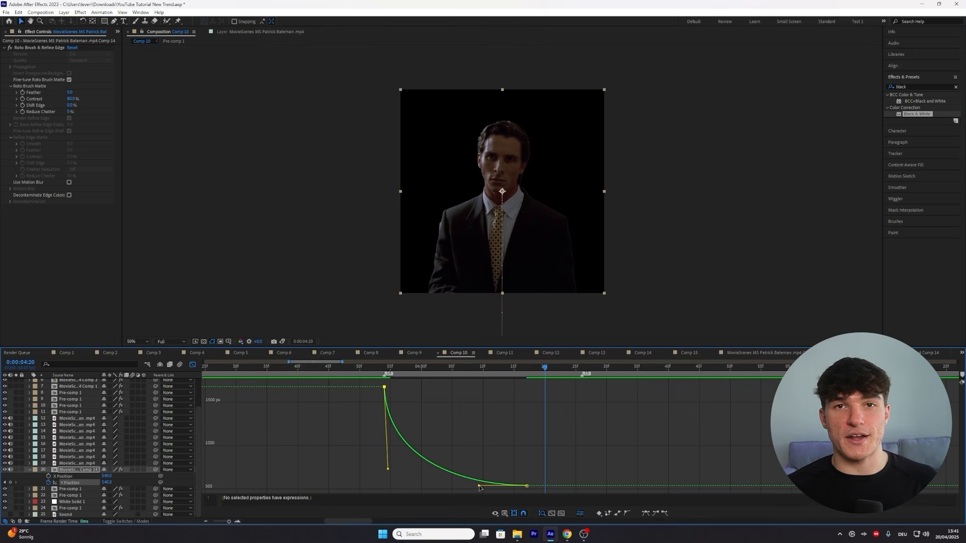
drag(480, 487, 425, 486)
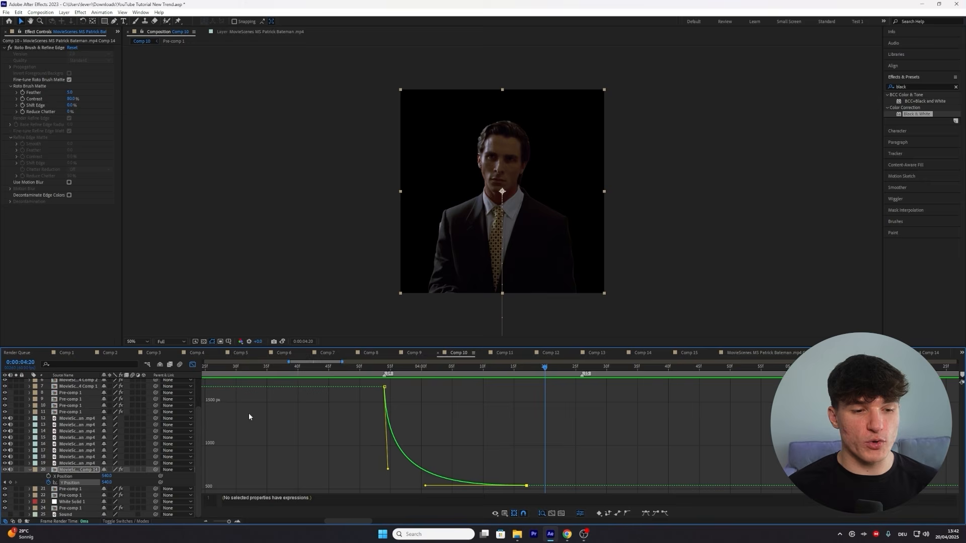
click(192, 364)
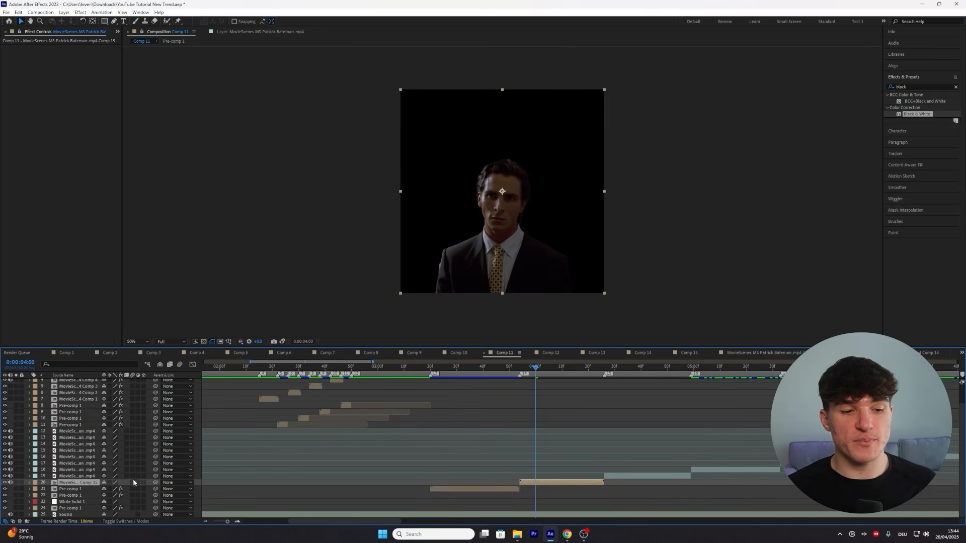
Step: Enable motion blur for the cut-out pre-comp in Comp 11 and apply BCC Brightness-Contrast with Brightness set to 45
click(131, 483)
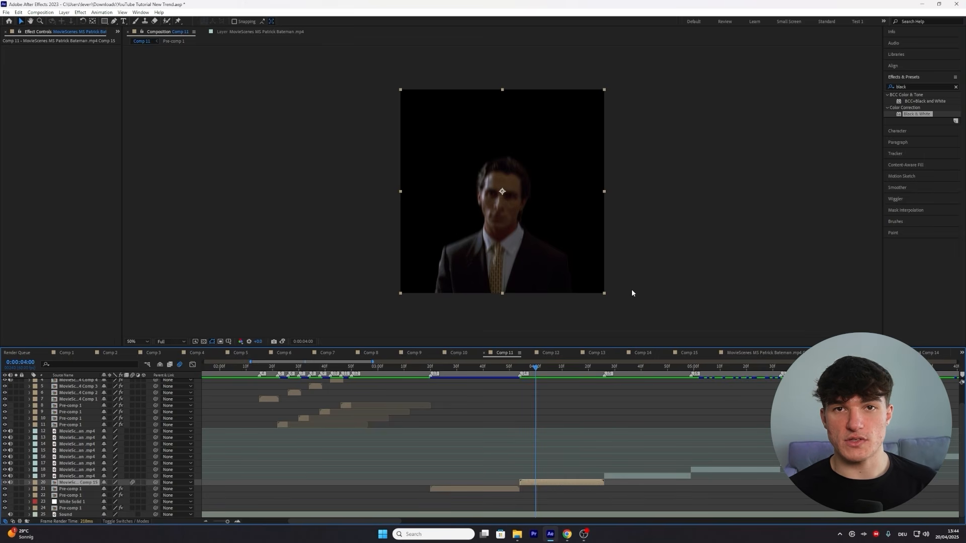
click(905, 88)
text(bcc bright)
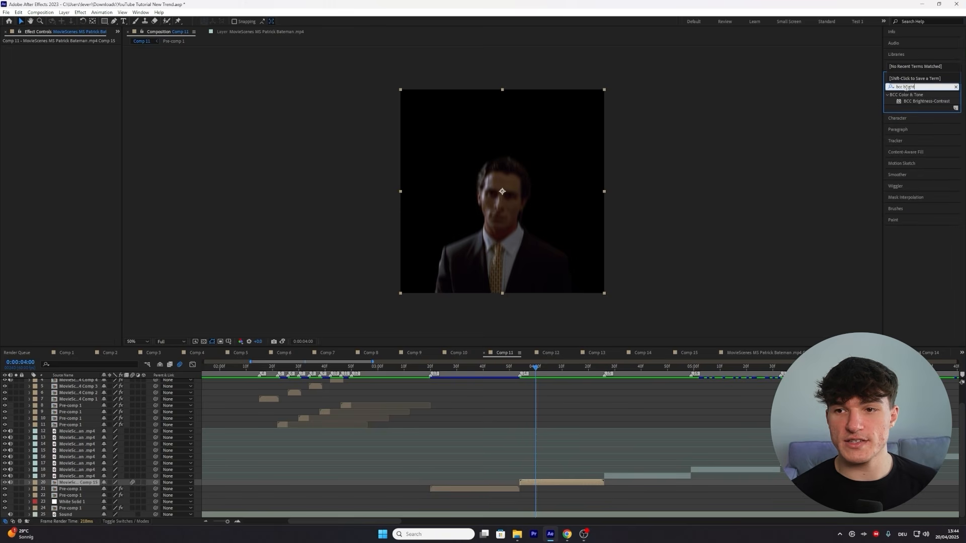
drag(925, 101, 527, 484)
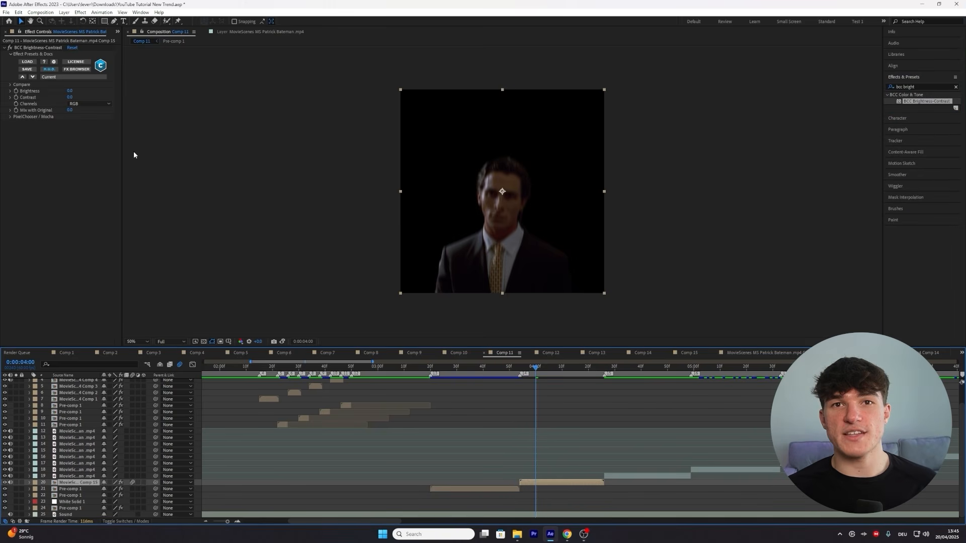
click(69, 91)
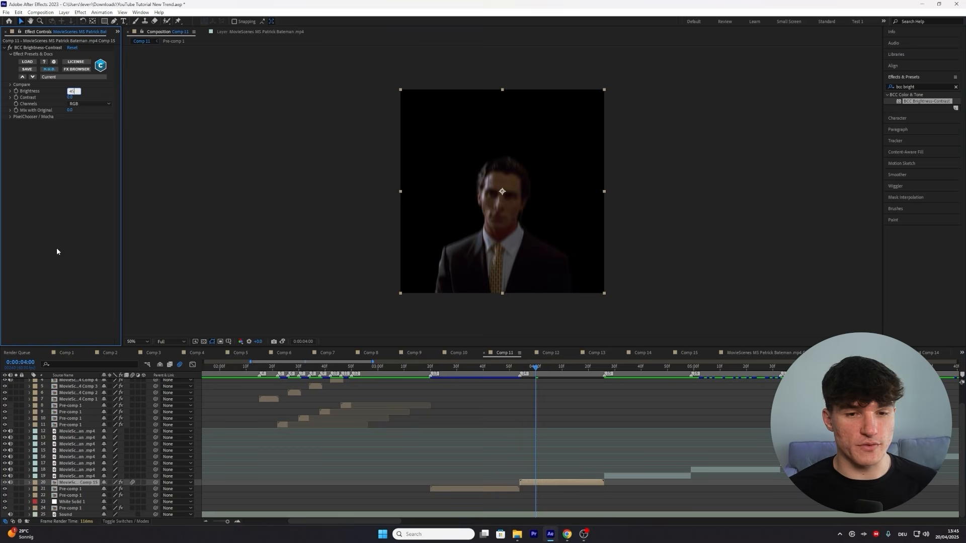
key(Return)
click(914, 87)
text(black)
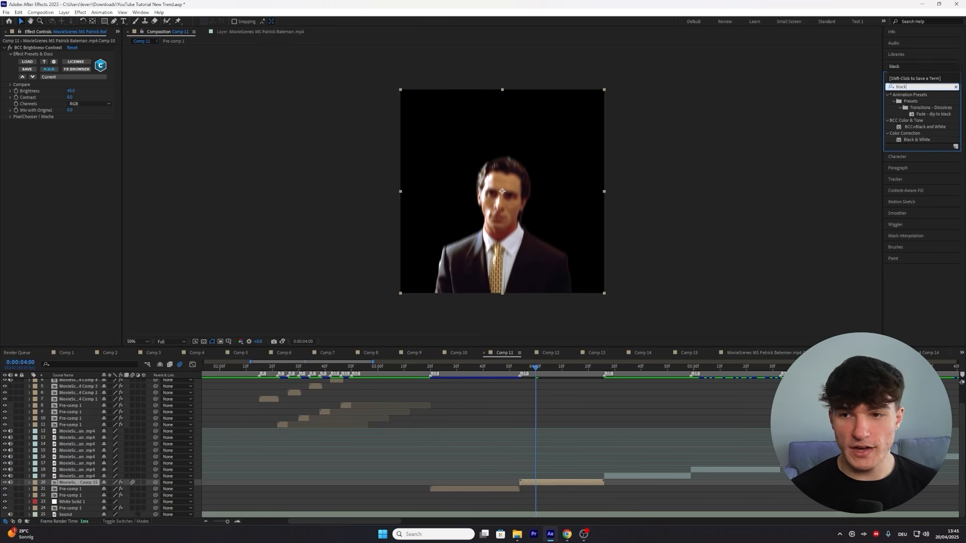
drag(923, 114, 557, 494)
drag(557, 494, 556, 493)
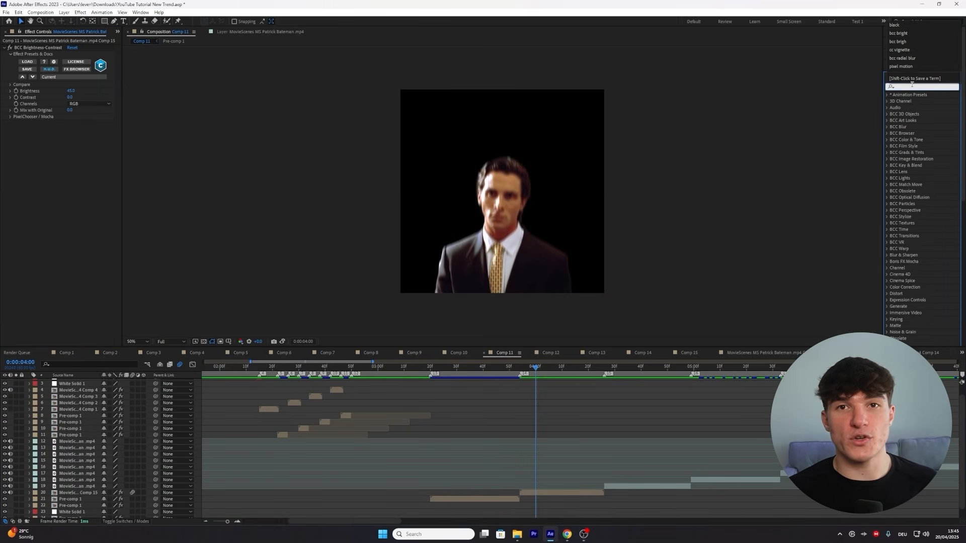
Step: Apply BCC Halftone to the cut-out pre-comp and set its HT Scale to 10
text(bcc half)
drag(916, 102, 523, 492)
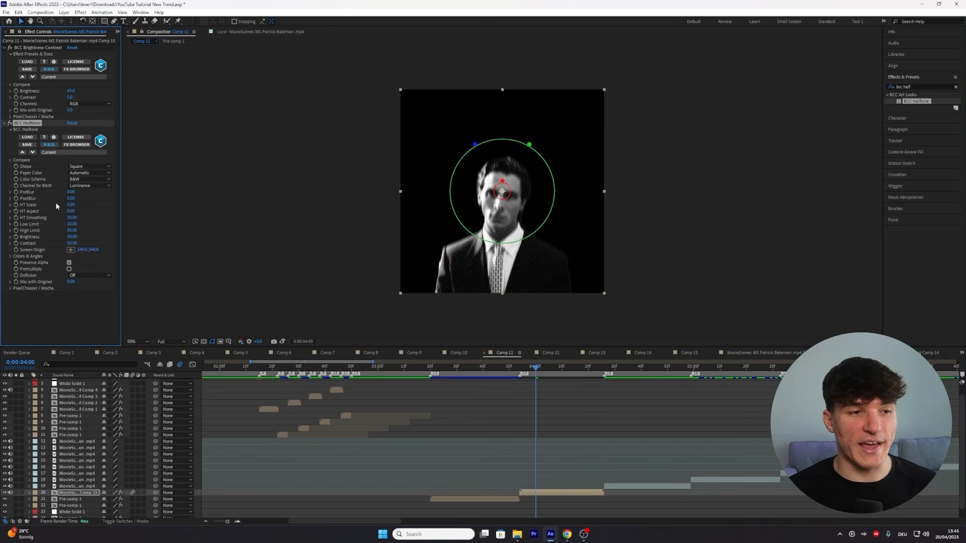
click(72, 205)
text(10)
key(Return)
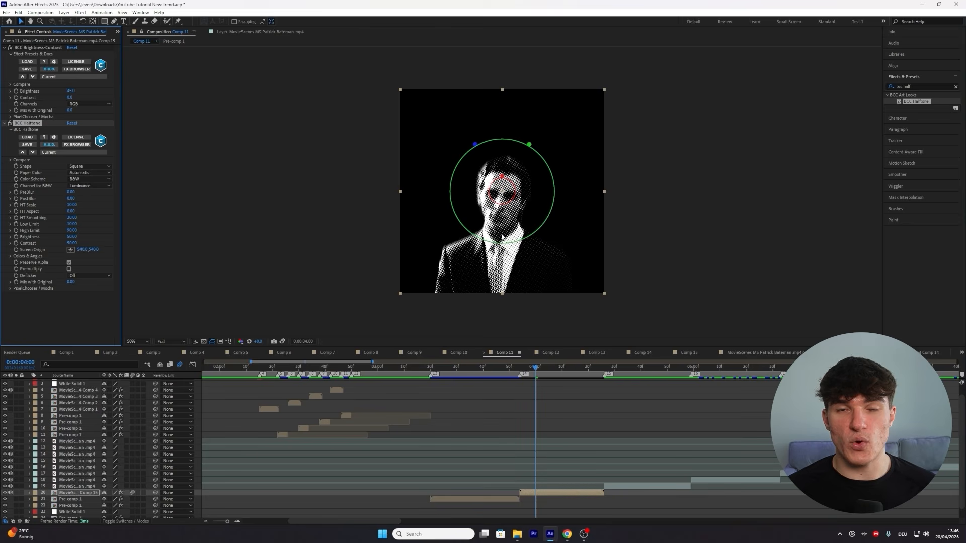
Step: Add the Tint effect after BCC Halftone on the cut-out and pick its Map White To colour
click(915, 87)
text(tint)
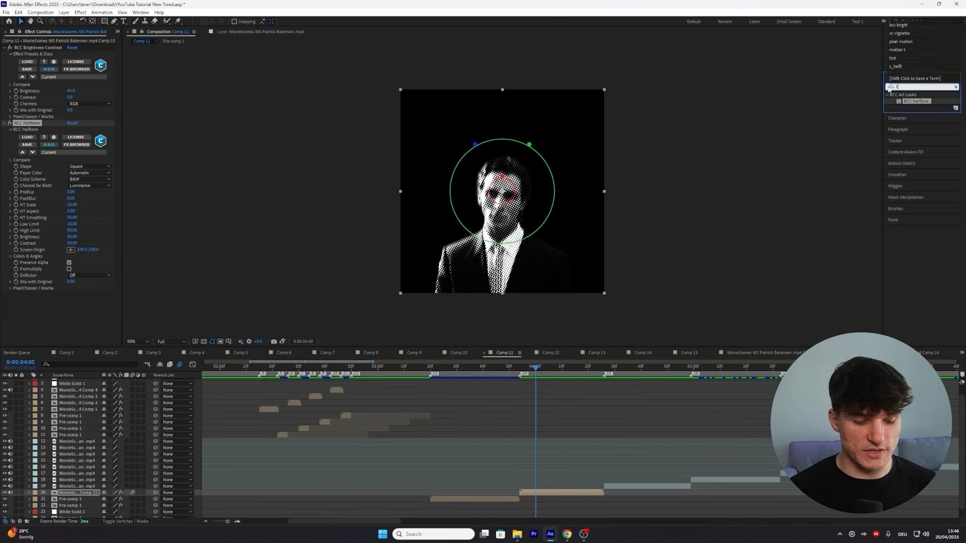
drag(913, 146, 52, 309)
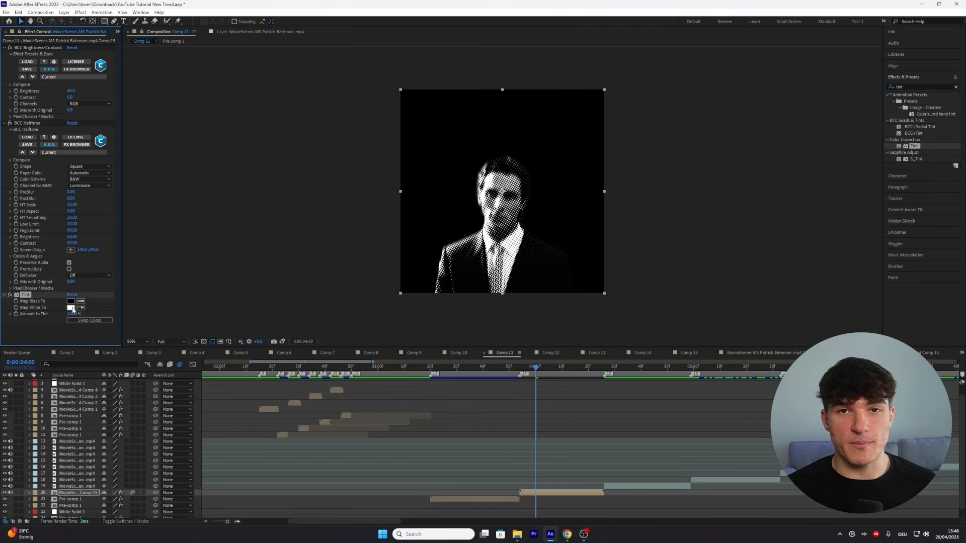
click(70, 307)
click(270, 249)
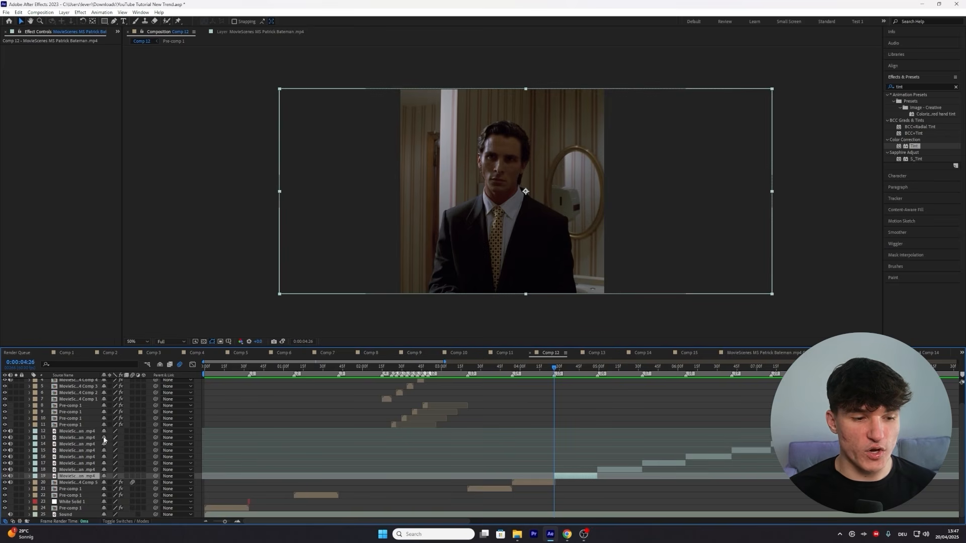
Step: Mute the audio of all remaining movie-scene clips, layers 12 to 19, in Comp 12
shift+click(97, 433)
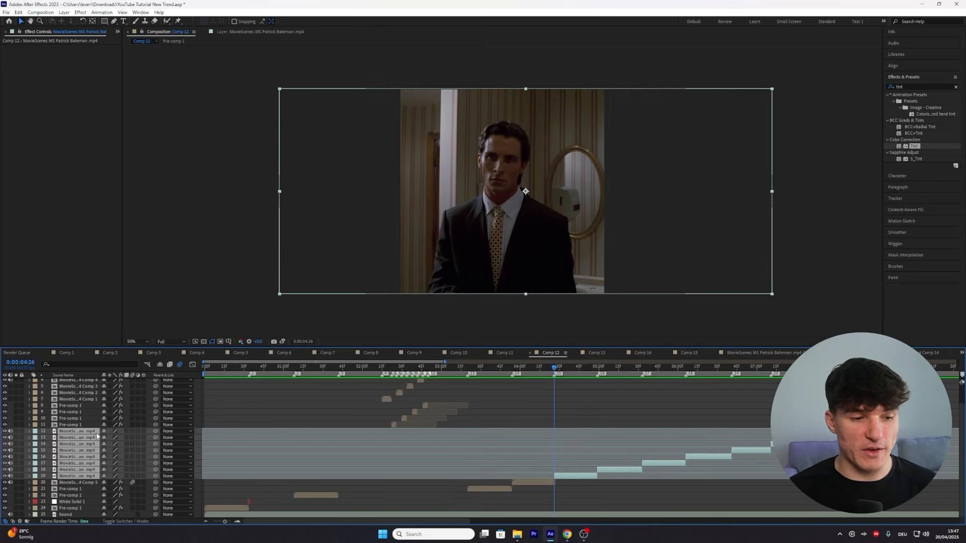
click(11, 431)
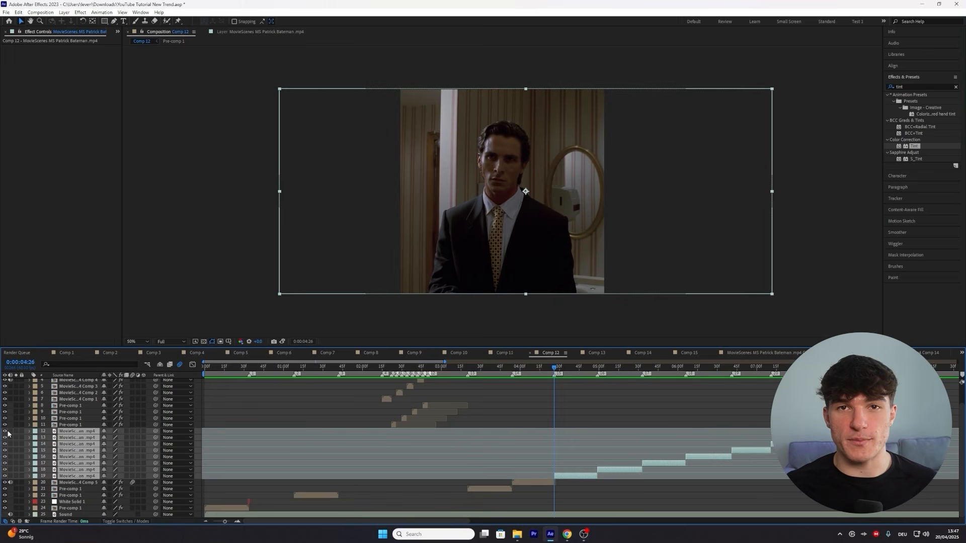
Step: Enable motion blur and frame blending for the movie-scene clips on layers 12 to 19 in Comp 12
click(132, 432)
click(126, 431)
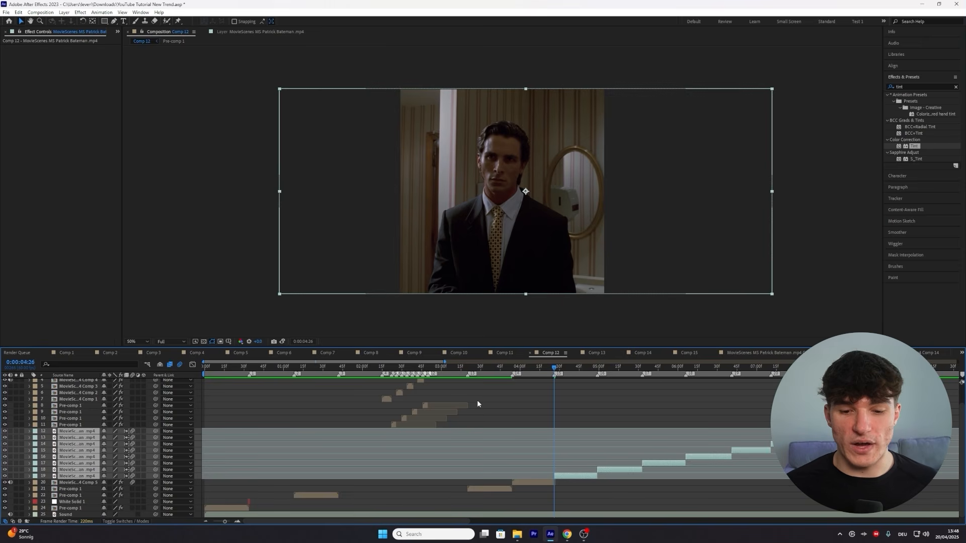
click(556, 384)
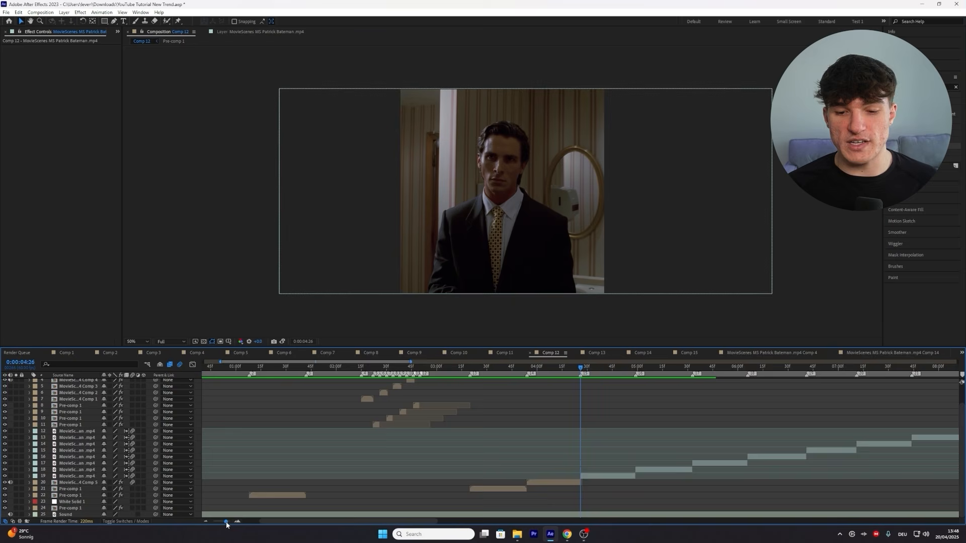
Step: Enable time remapping on the layer 19 clip and add a Time Remap keyframe at its start, 0:00:04:26
drag(224, 521, 228, 524)
click(598, 475)
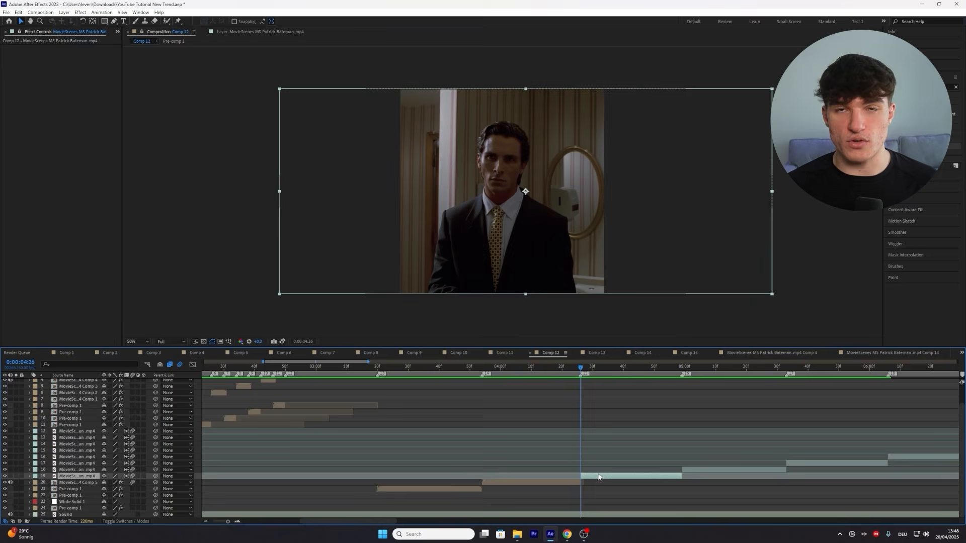
right_click(597, 477)
mouse_move(621, 289)
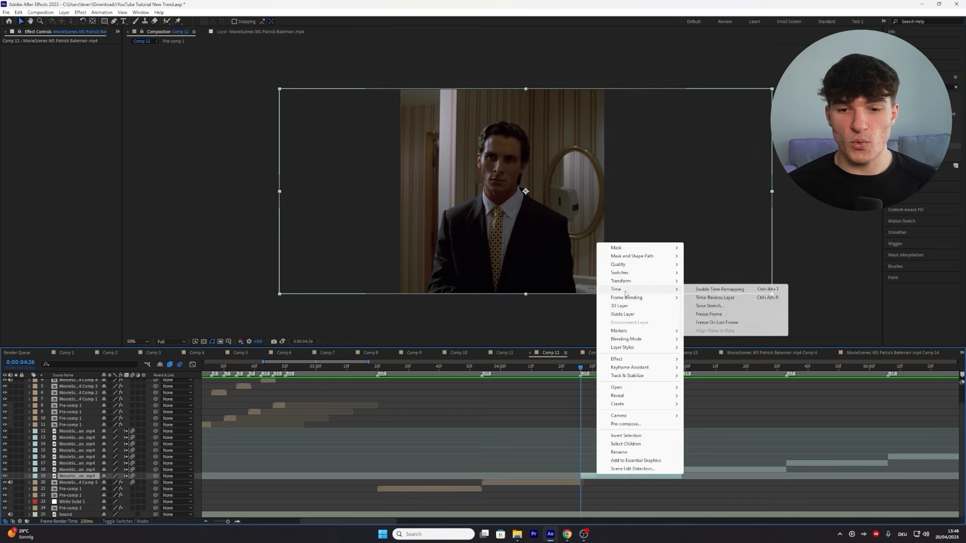
click(713, 290)
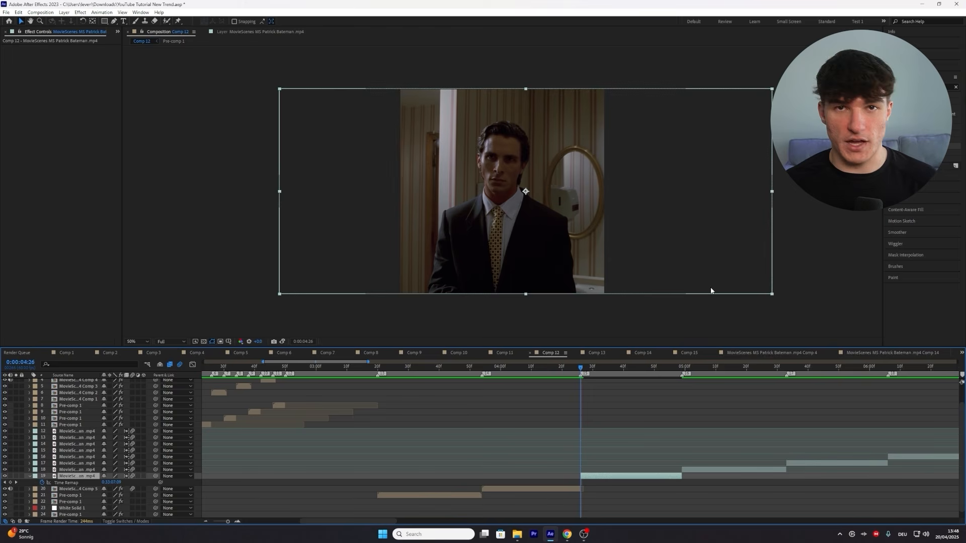
scroll(580, 369, down, 1)
drag(581, 370, 582, 370)
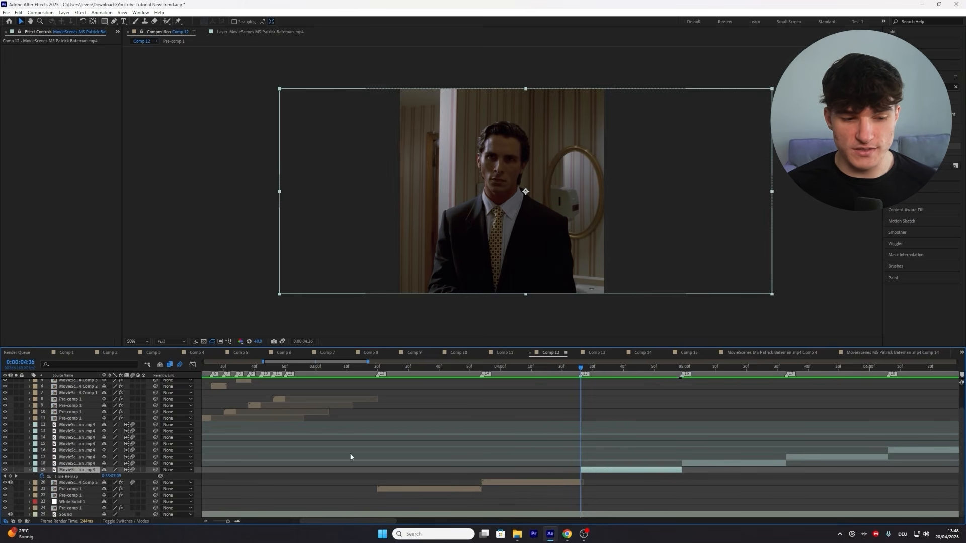
click(11, 476)
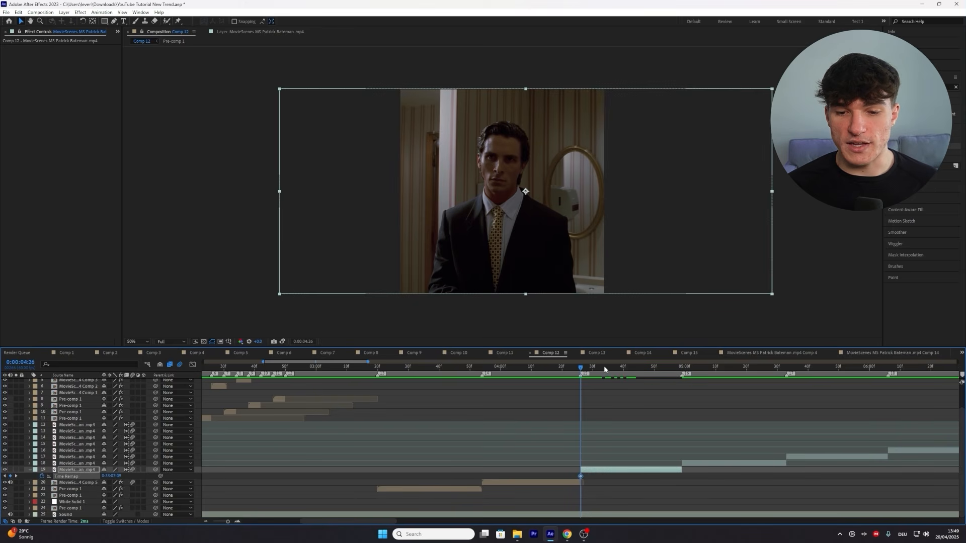
Step: Add Time Remap keyframes to layer 19 at 0:00:04:43 and, repeating the first keyframe's value, at 0:00:04:59
drag(604, 370, 632, 372)
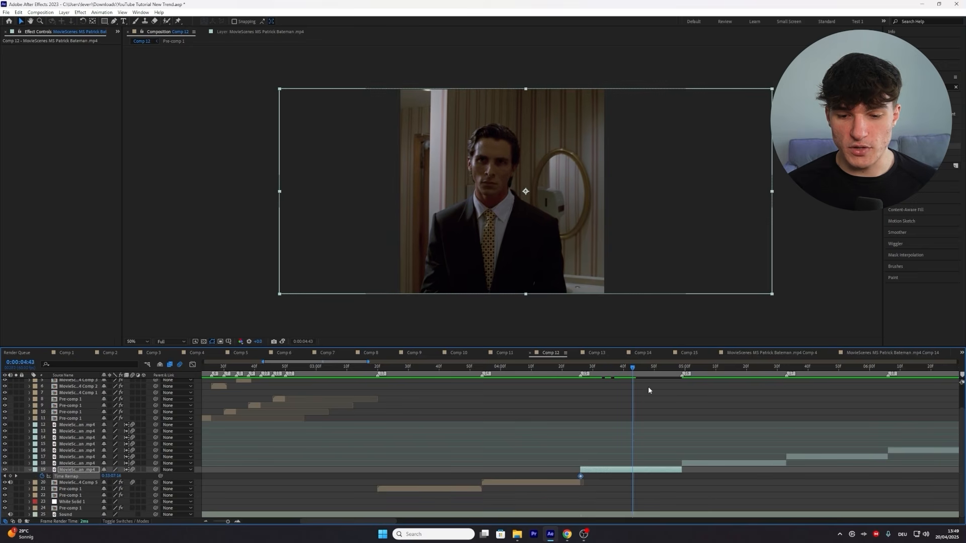
click(10, 475)
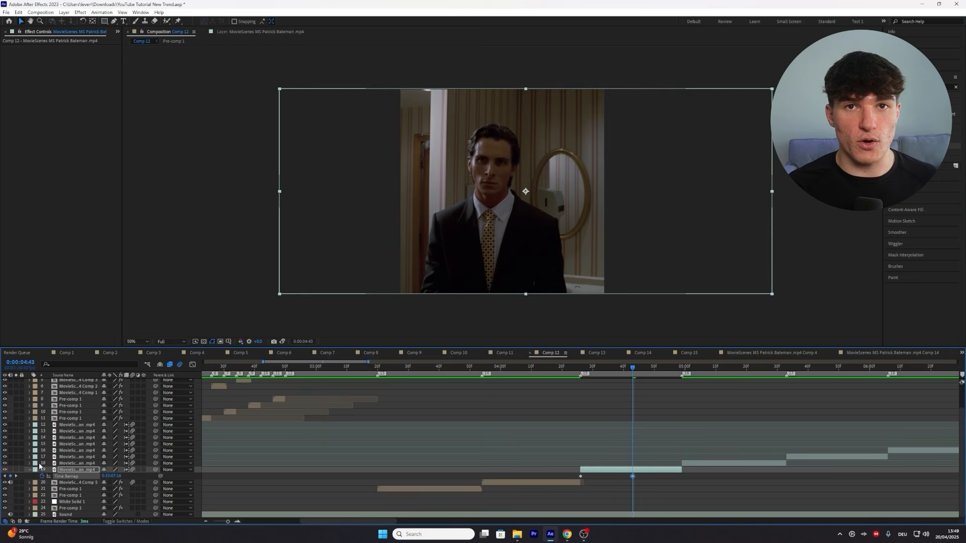
drag(638, 373, 681, 373)
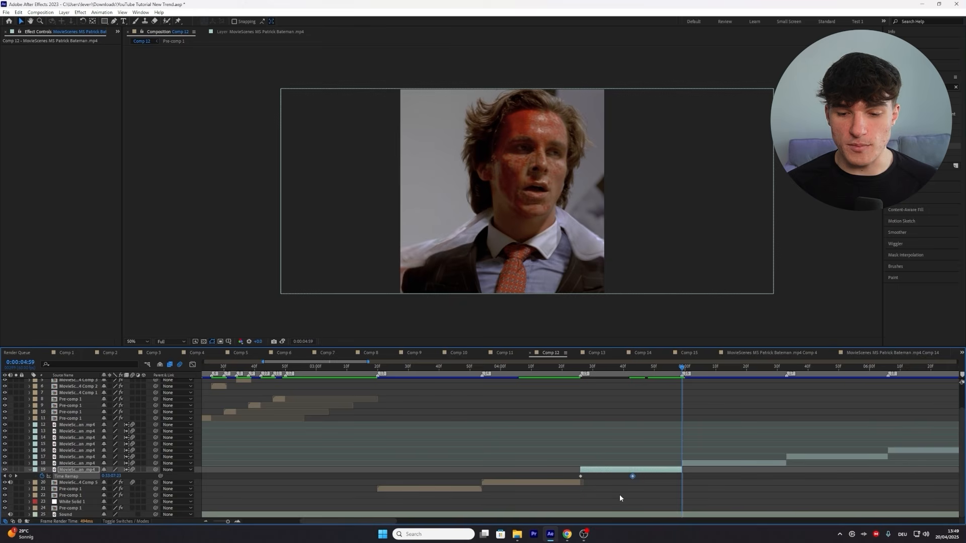
key(alt+shift+t)
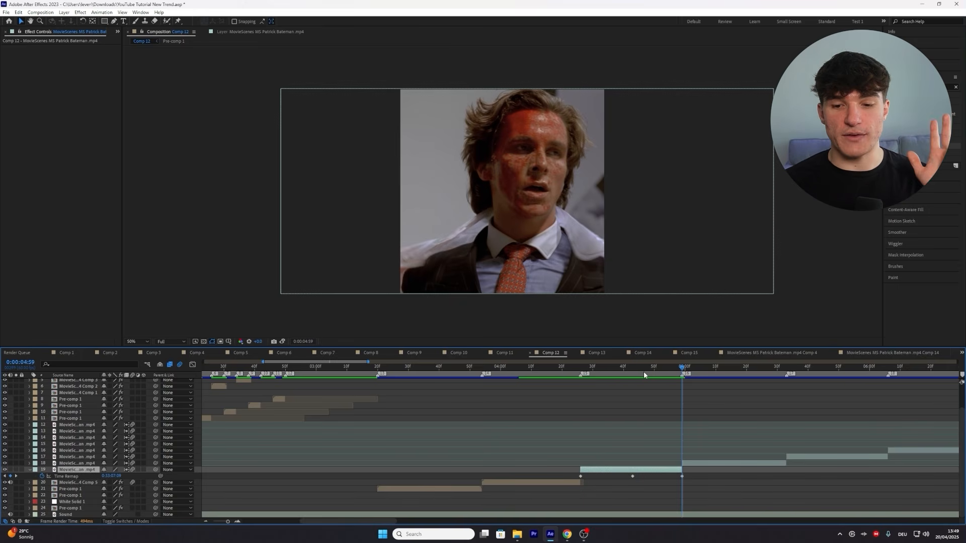
Step: Select all three Time Remap keyframes of layer 19 and apply Easy Ease to them
click(597, 367)
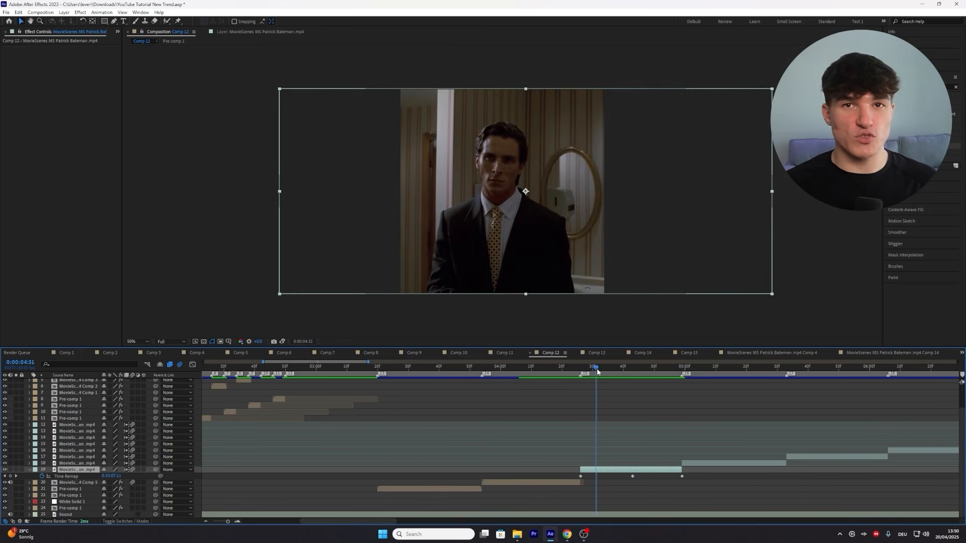
click(691, 480)
drag(690, 478, 559, 485)
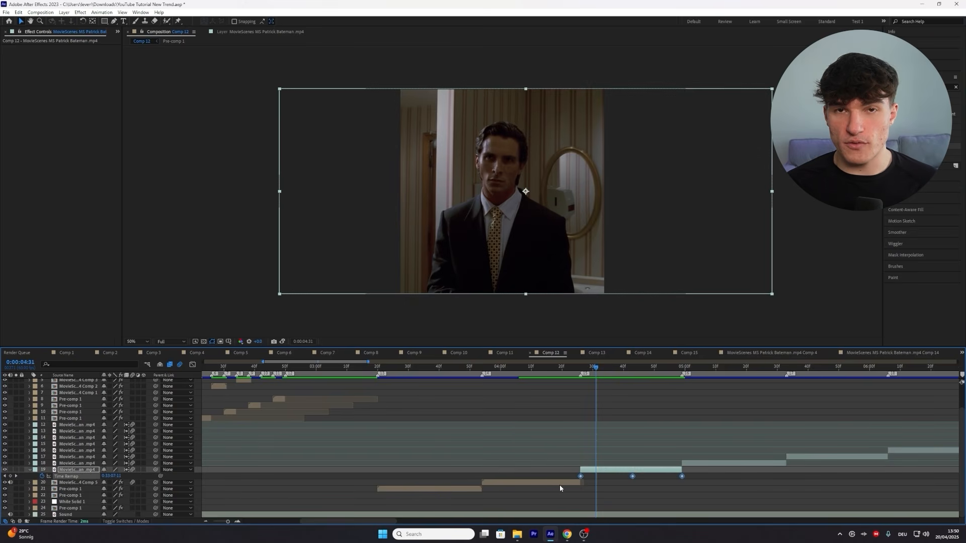
right_click(581, 477)
mouse_move(619, 471)
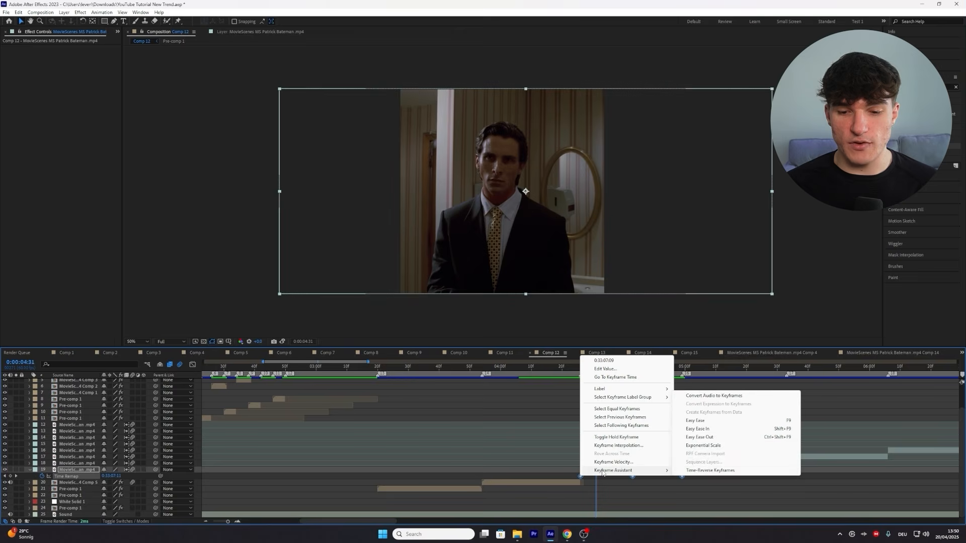
click(725, 429)
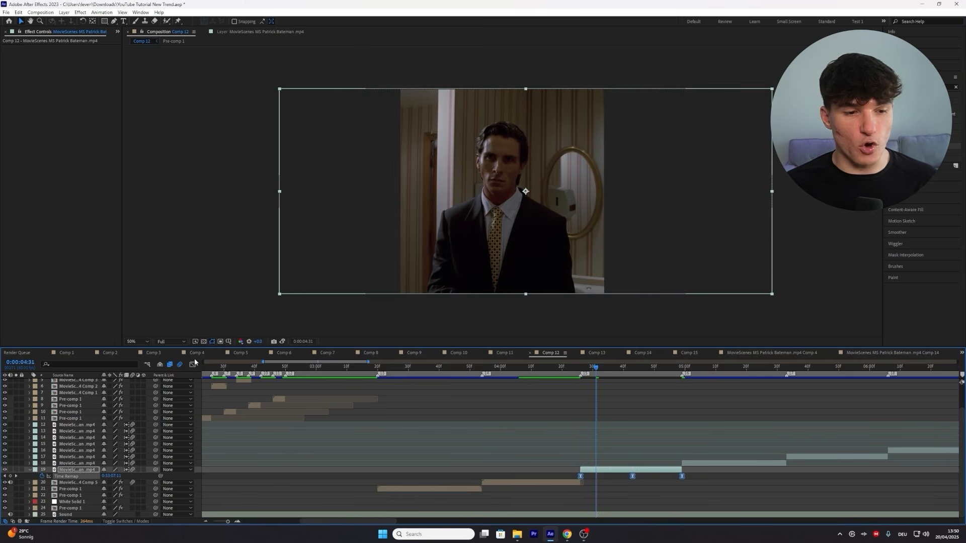
Step: Reshape layer 19's Time Remap curve to rise steeply from the first keyframe, flatten around the middle one and fall steeply into the last
click(193, 365)
drag(228, 521, 230, 522)
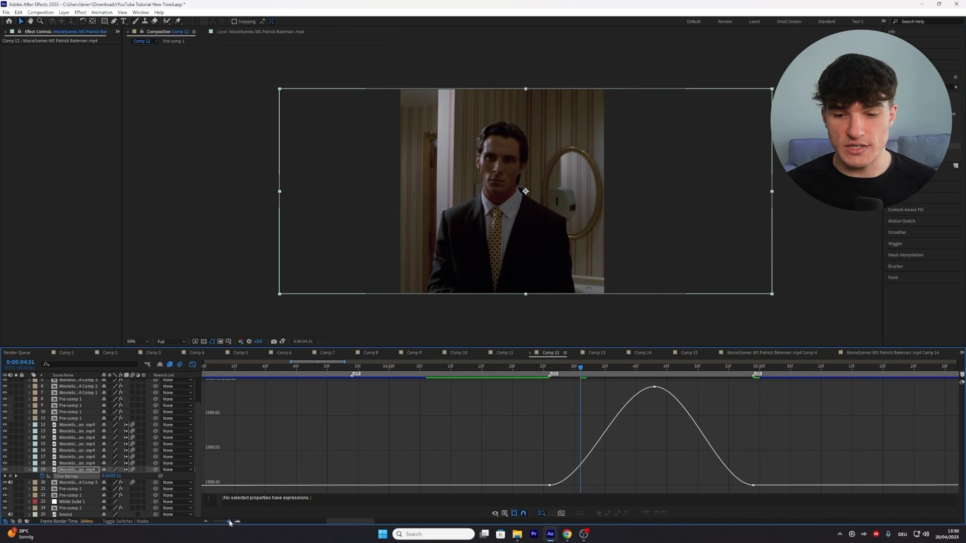
click(549, 486)
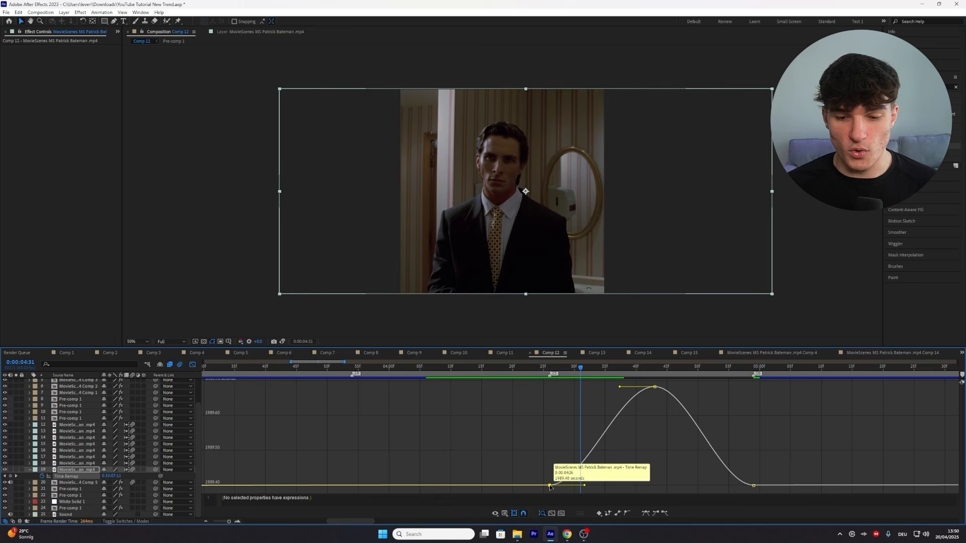
drag(582, 482, 527, 398)
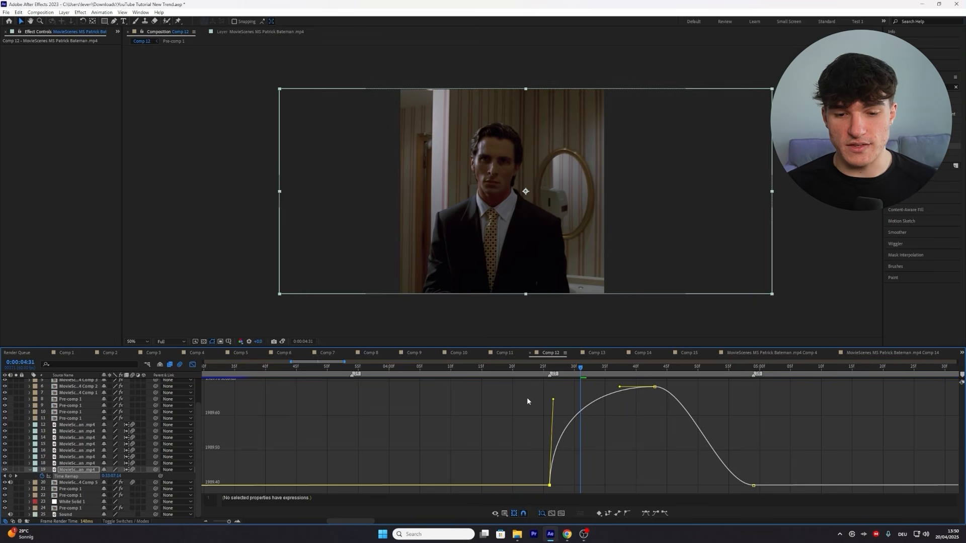
drag(619, 388, 592, 387)
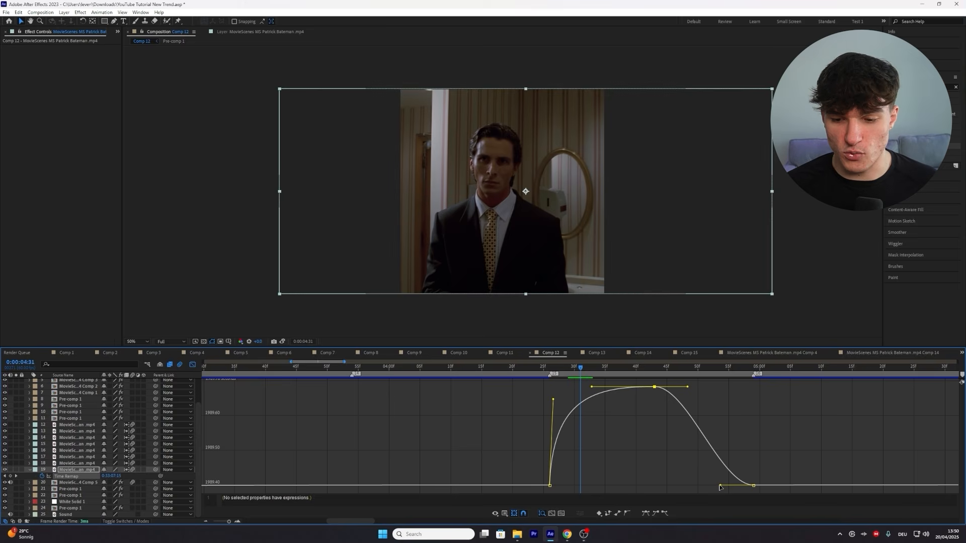
drag(719, 487, 778, 404)
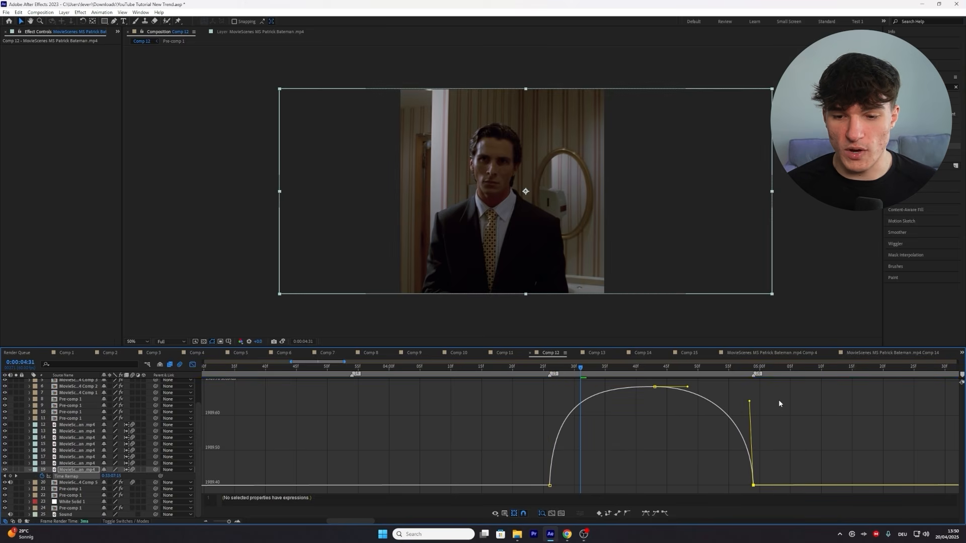
drag(688, 389, 708, 385)
key(shift+F3)
click(673, 370)
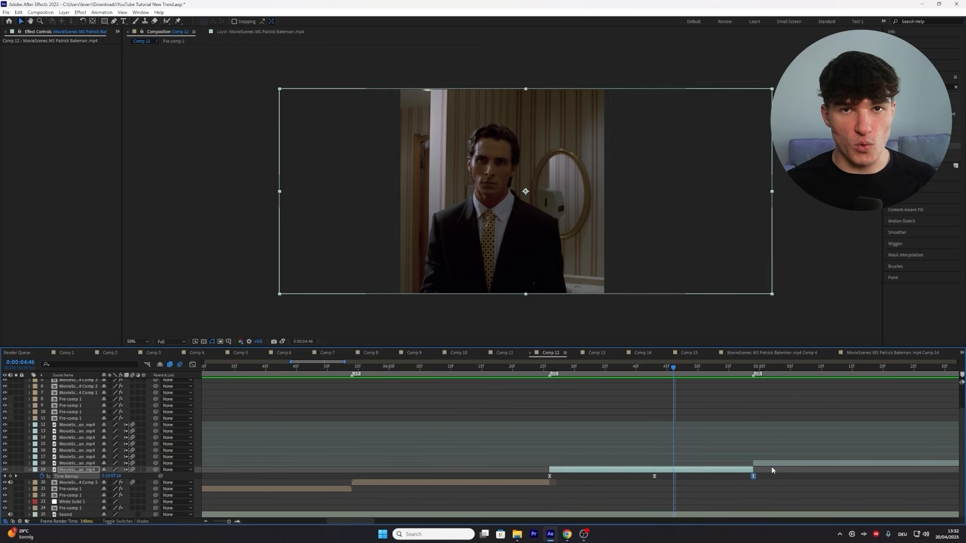
Step: Enable time remapping on the layer 18 clip and add Time Remap keyframes at its start, 0:00:04:59, and at 0:00:05:16
drag(357, 522, 376, 519)
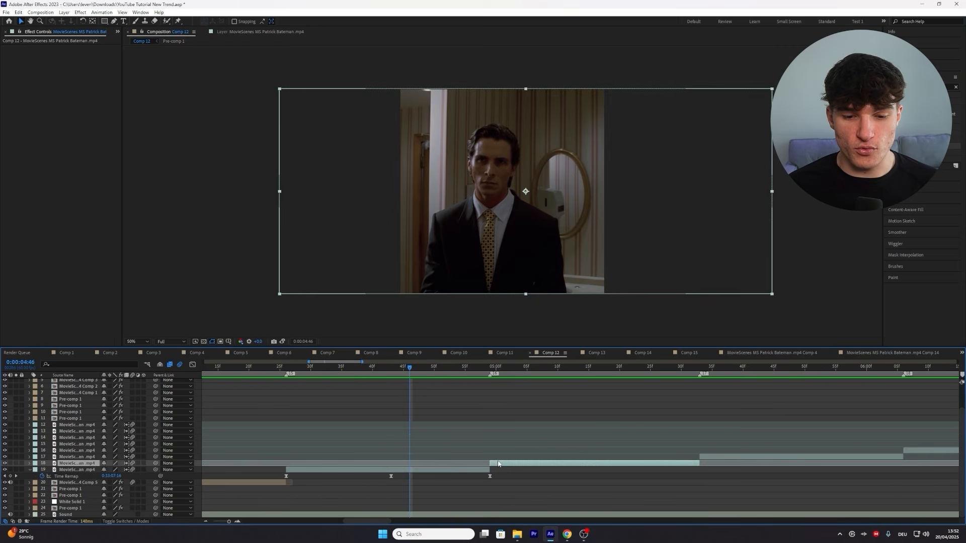
right_click(498, 461)
mouse_move(528, 279)
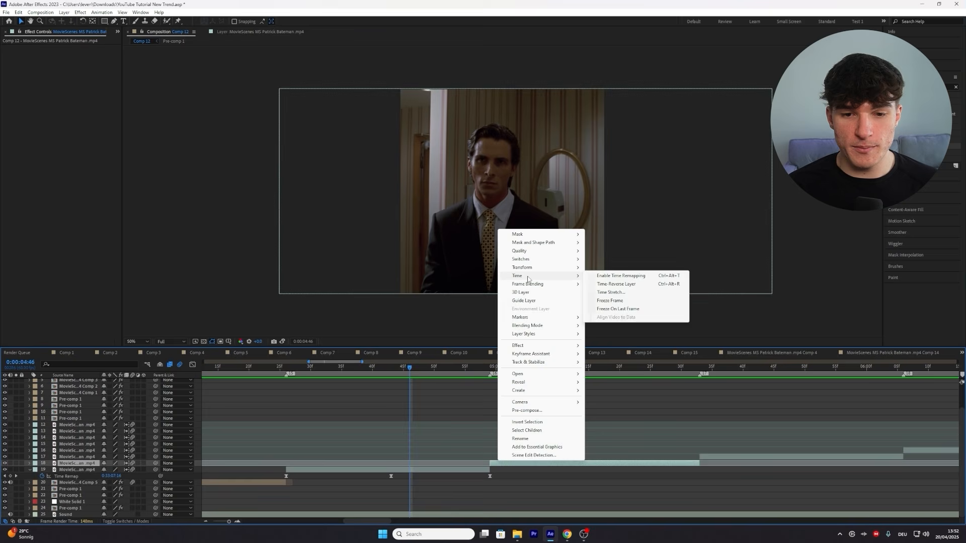
click(620, 276)
click(491, 368)
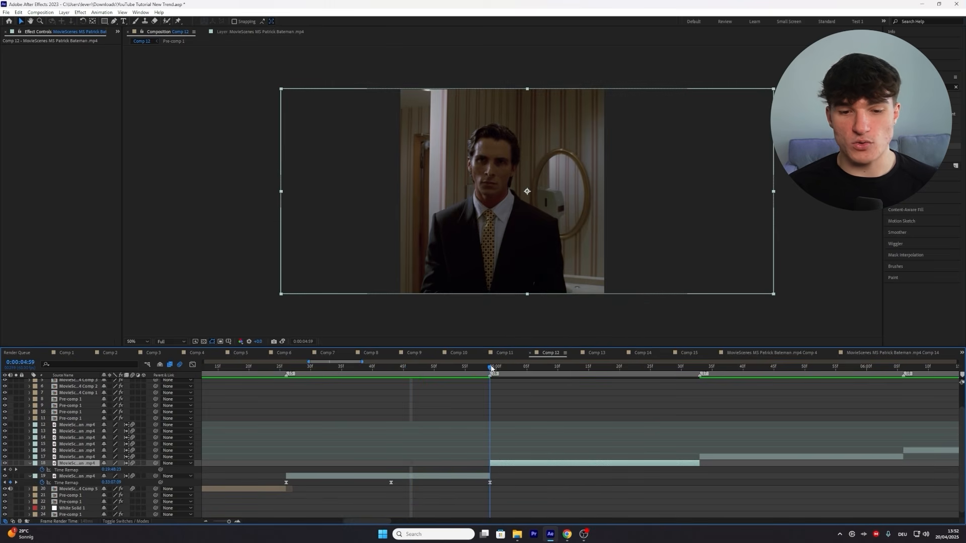
click(10, 469)
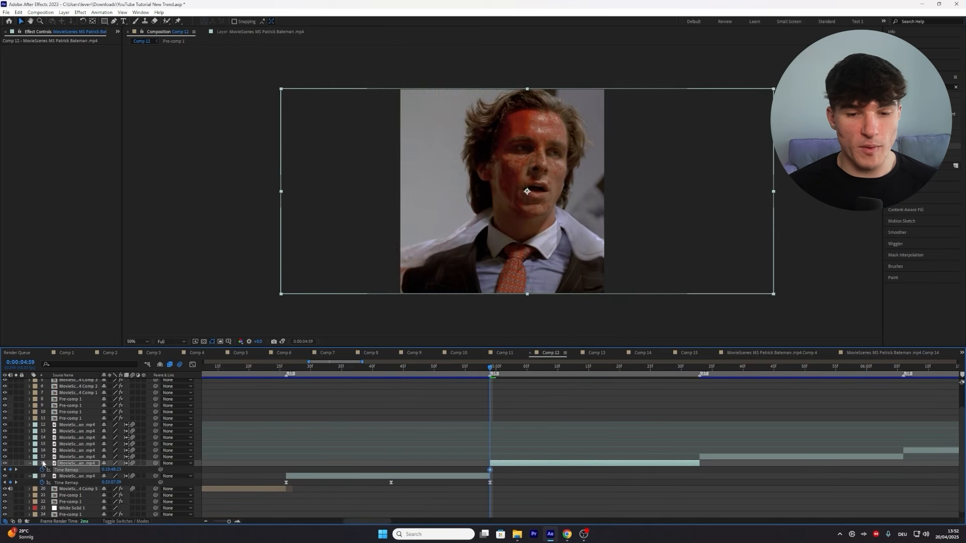
click(595, 372)
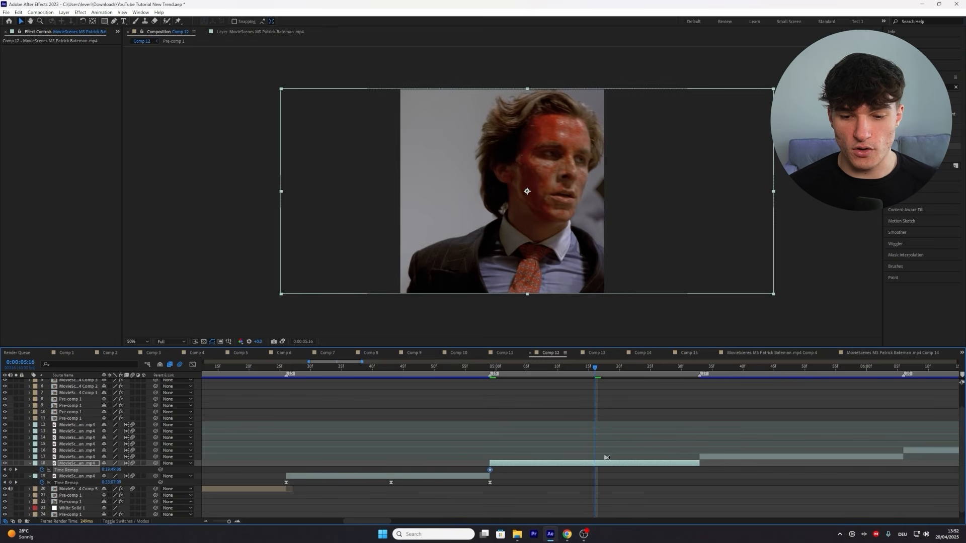
click(11, 469)
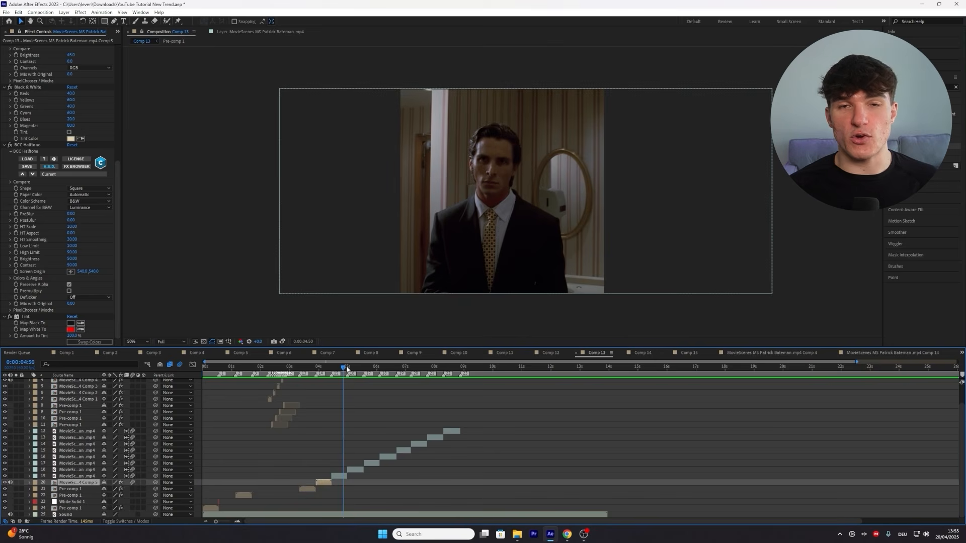
Step: Pre-compose the layer 19 clip in Comp 13, moving all attributes and adjusting the composition duration to the layer's time span
drag(344, 367, 405, 367)
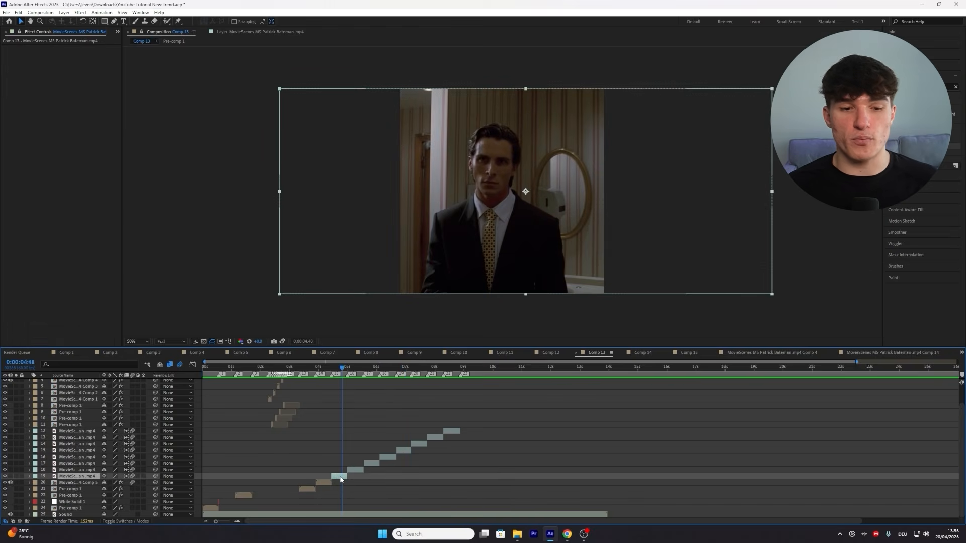
right_click(340, 479)
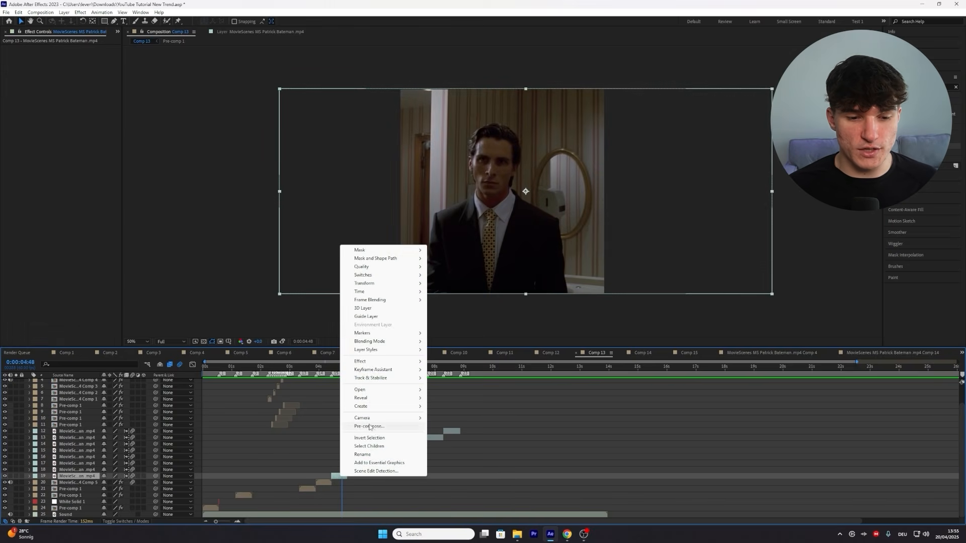
click(403, 428)
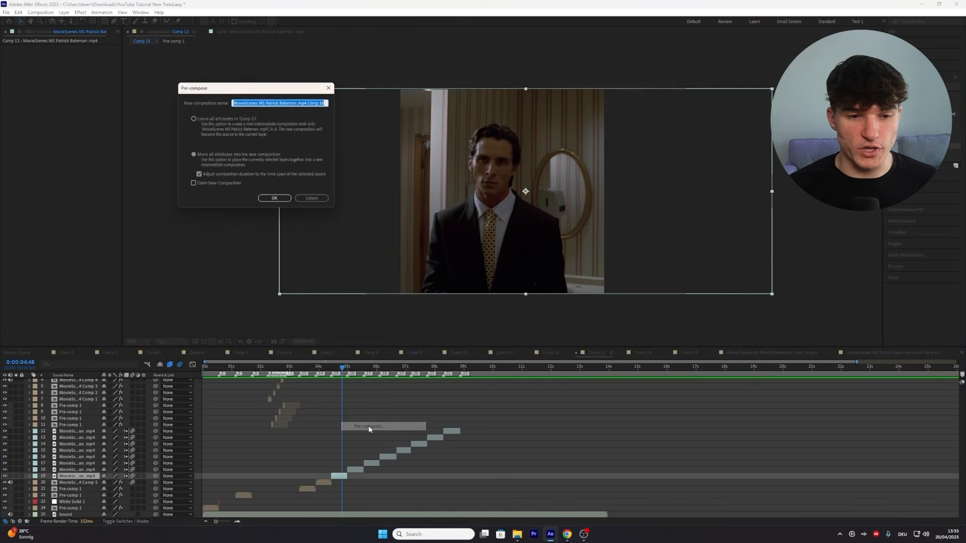
click(198, 174)
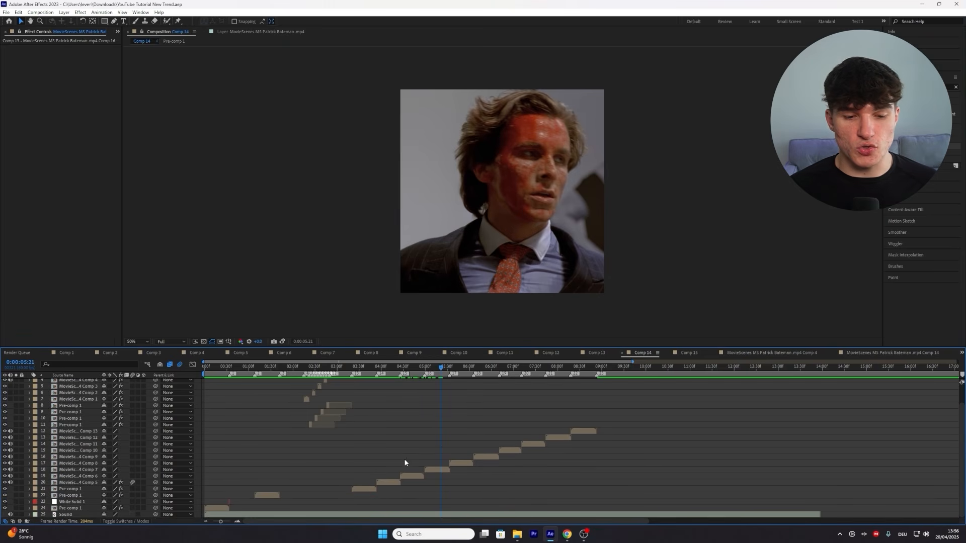
Step: Apply the S_BlurMoCurves effect to the pre-comp on layer 19 in Comp 14 and place the playhead near its start
drag(413, 368, 401, 374)
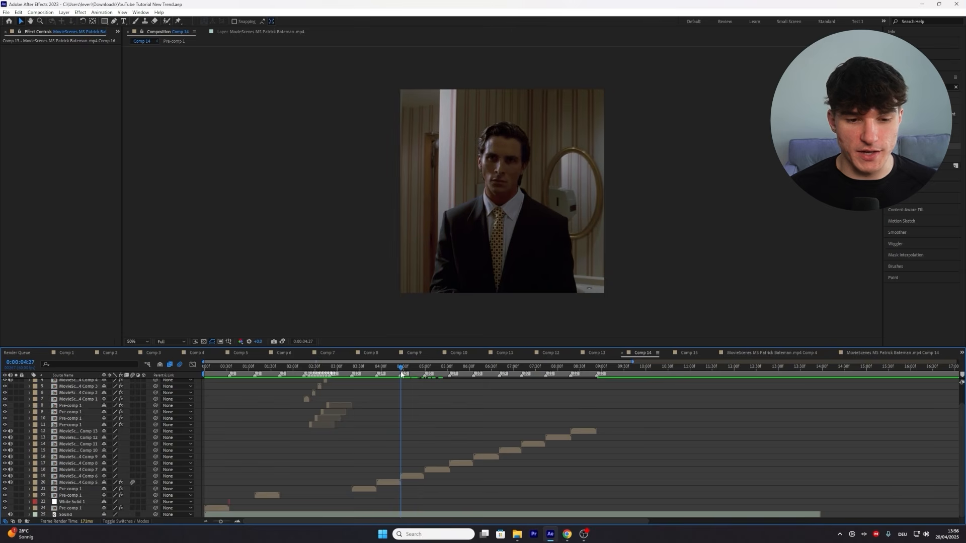
click(923, 87)
text(motion)
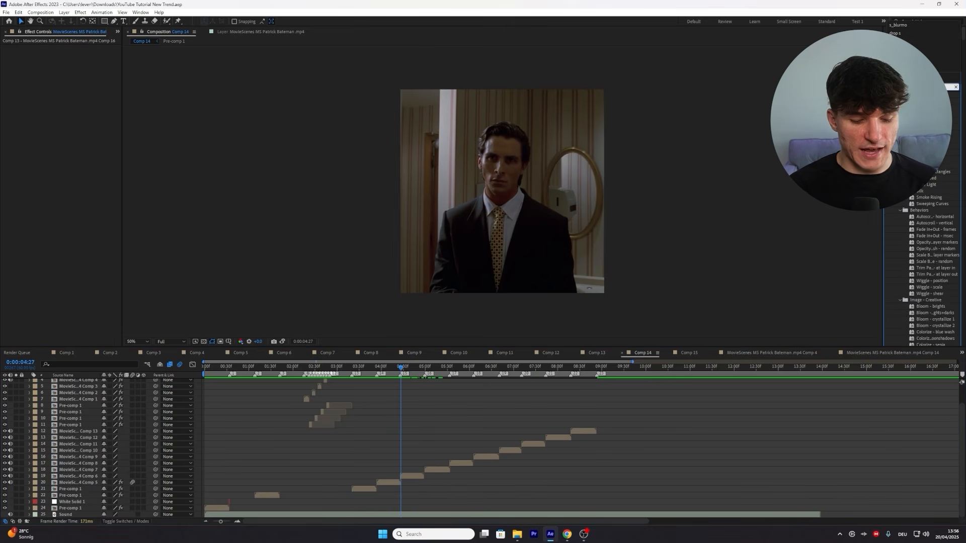
text( tile)
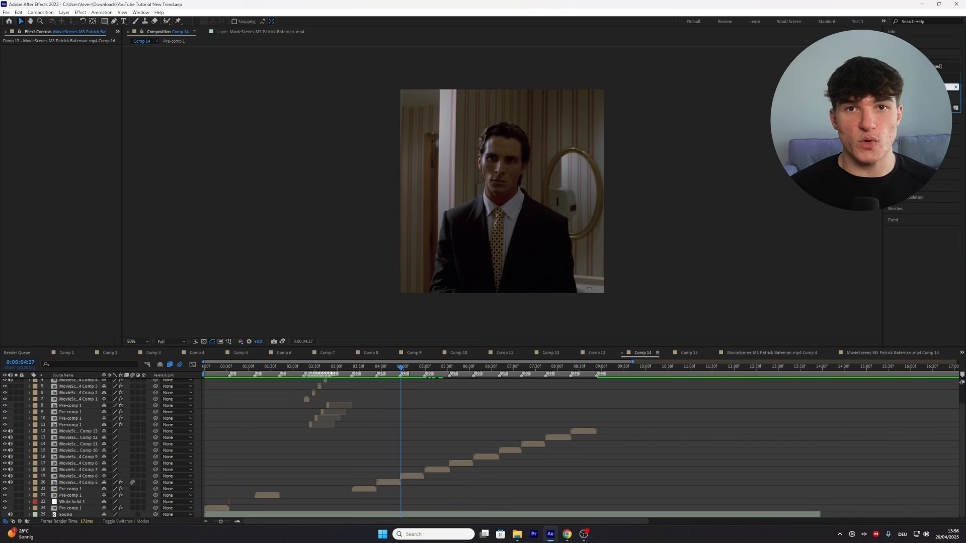
drag(921, 102, 415, 476)
drag(220, 521, 226, 522)
click(582, 371)
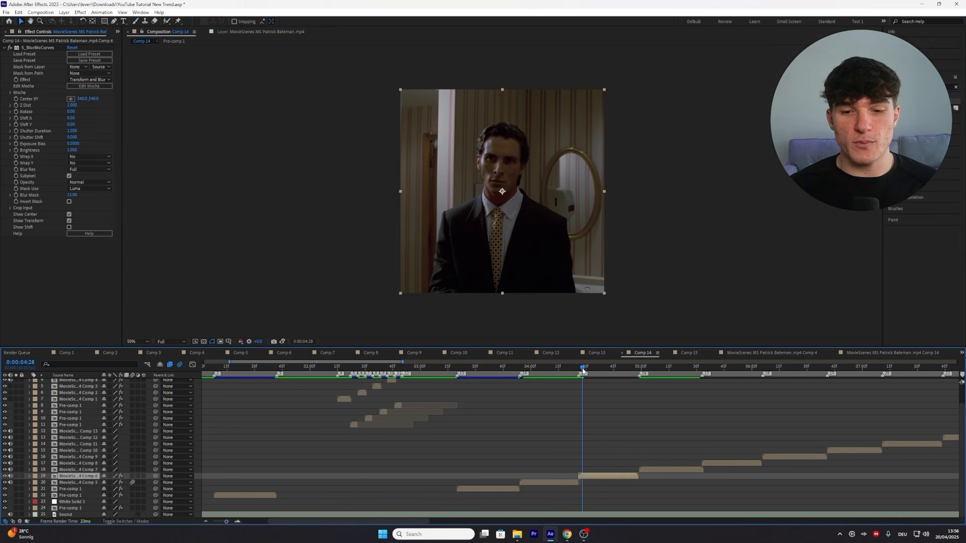
Step: Add S_BlurMoCurves Z Dist keyframes of 1.000 on layer 19 at its start, 0:00:04:26, and at 0:00:04:59
drag(583, 371, 579, 371)
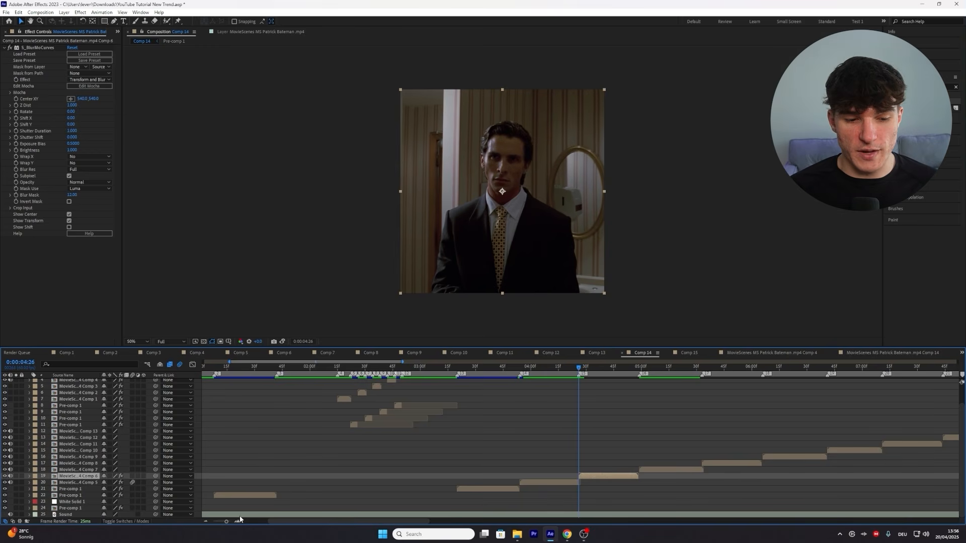
drag(226, 521, 228, 522)
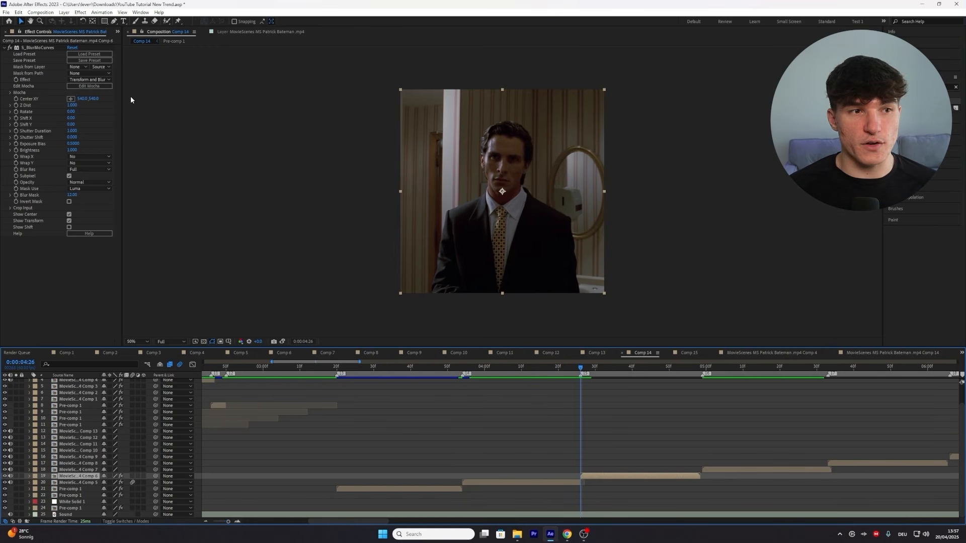
click(16, 109)
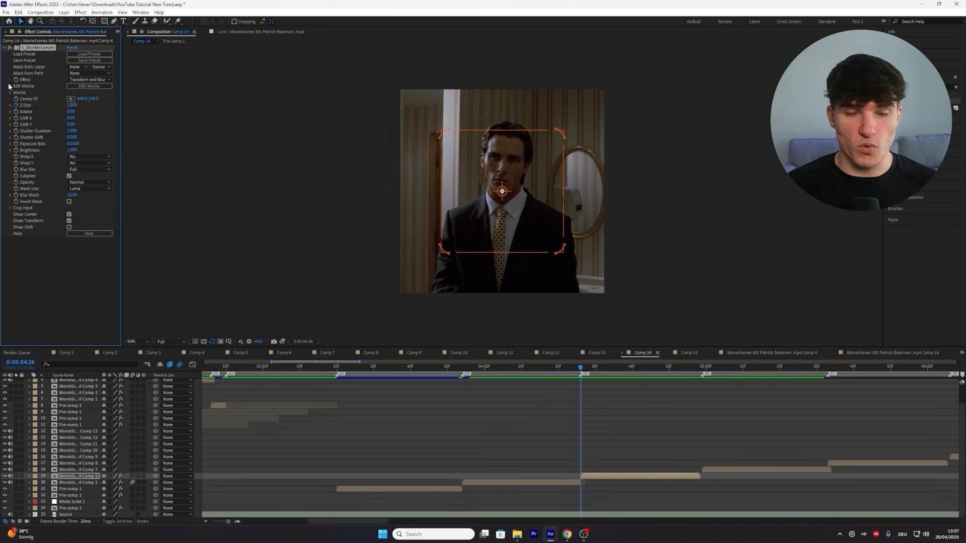
key(u)
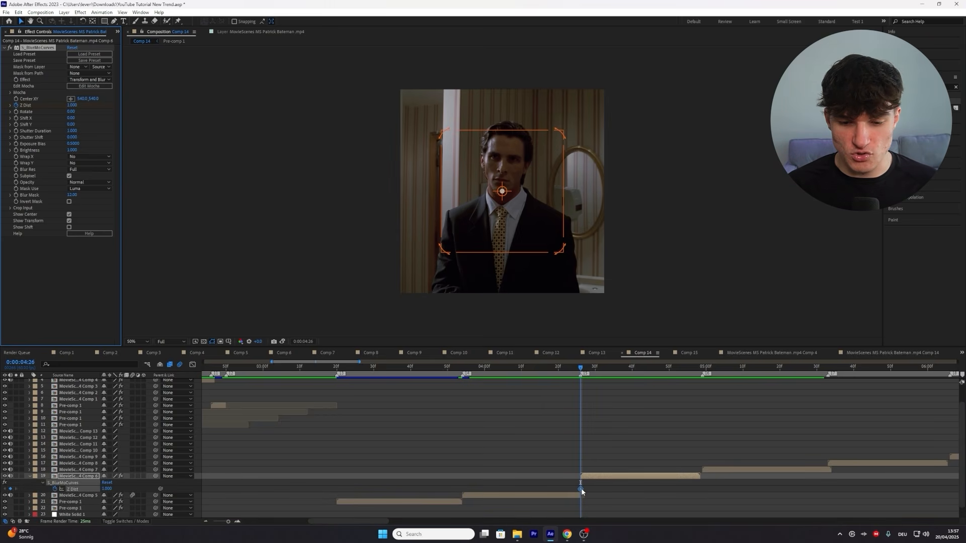
drag(619, 367, 702, 371)
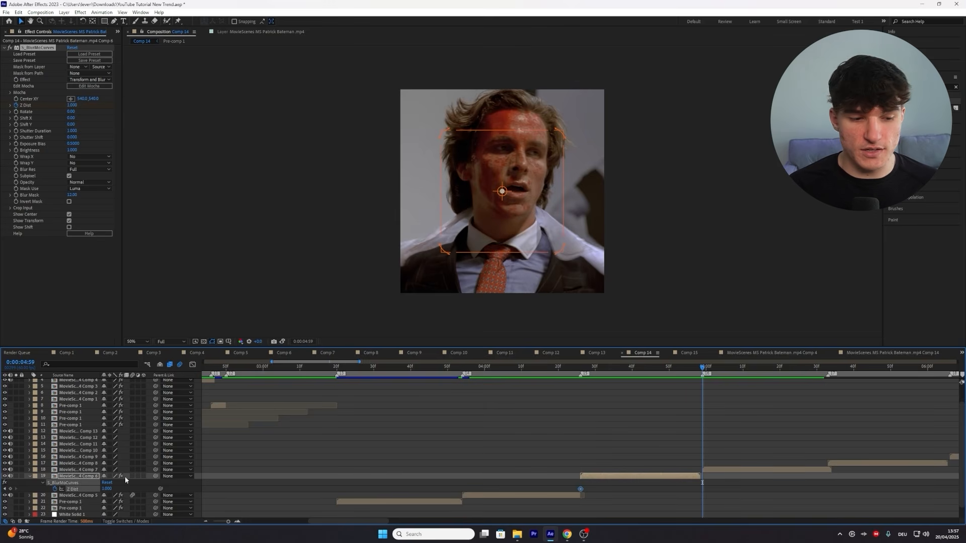
click(10, 489)
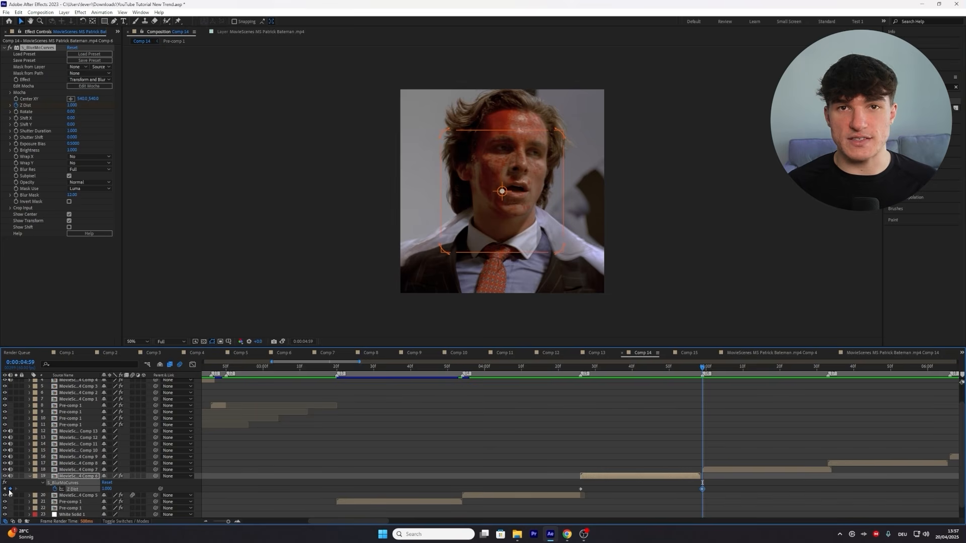
Step: Apply Easy Ease to both Z Dist keyframes on layer 19
drag(599, 369, 651, 391)
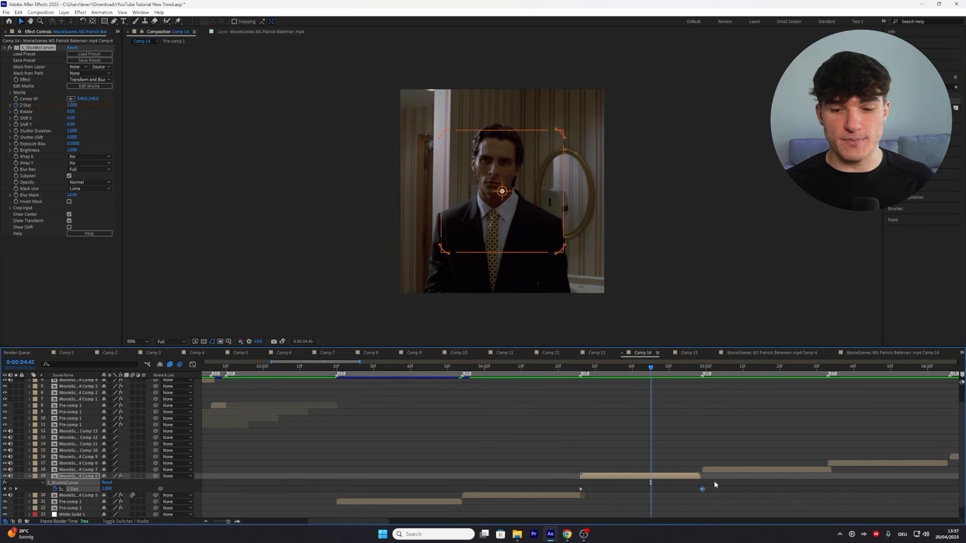
right_click(581, 489)
mouse_move(609, 484)
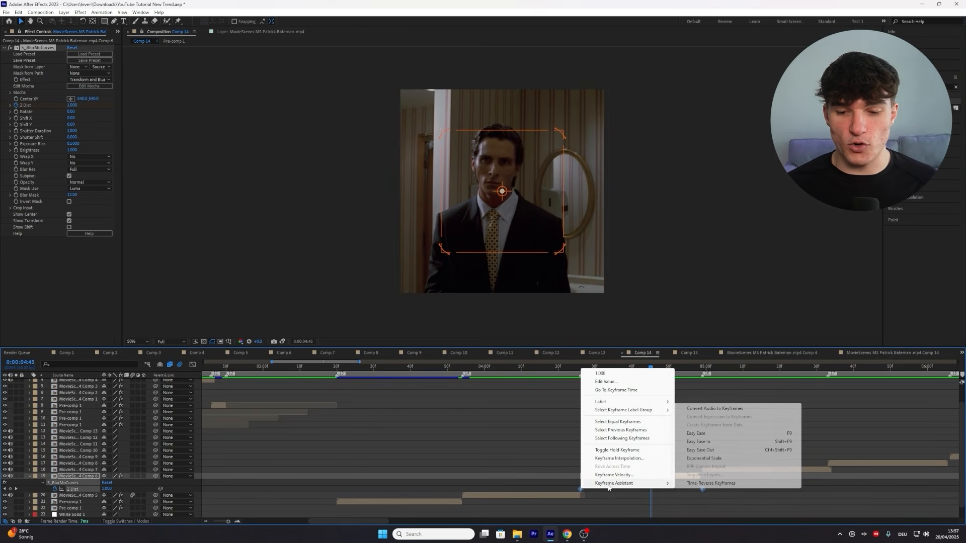
click(696, 433)
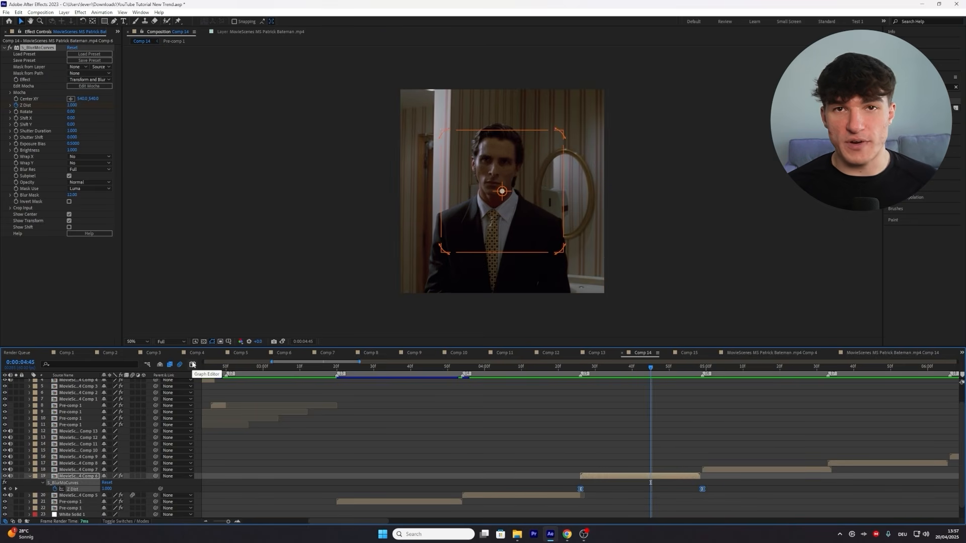
Step: Reshape layer 19's Z Dist curve into a symmetrical U-shaped dip to about 0.7 between its two keyframes and preview it
click(193, 365)
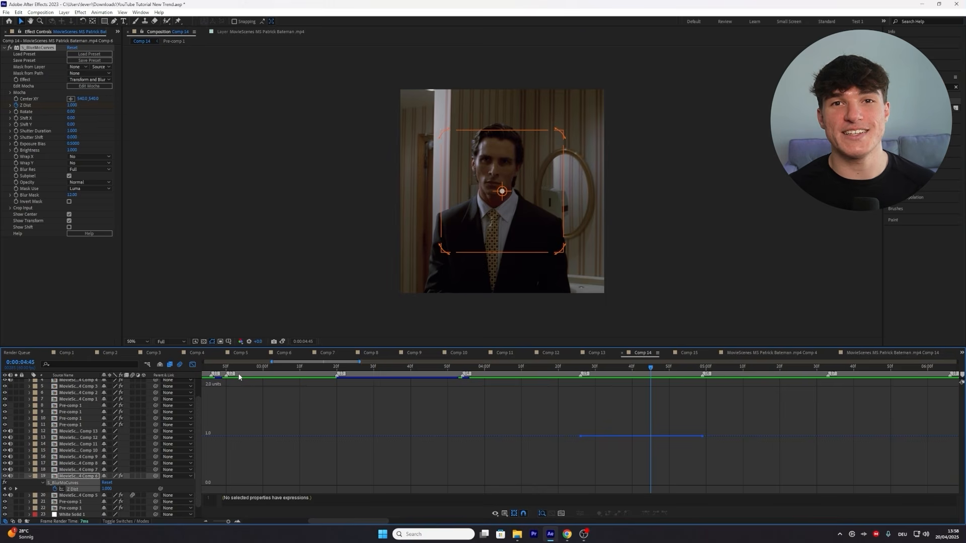
click(584, 436)
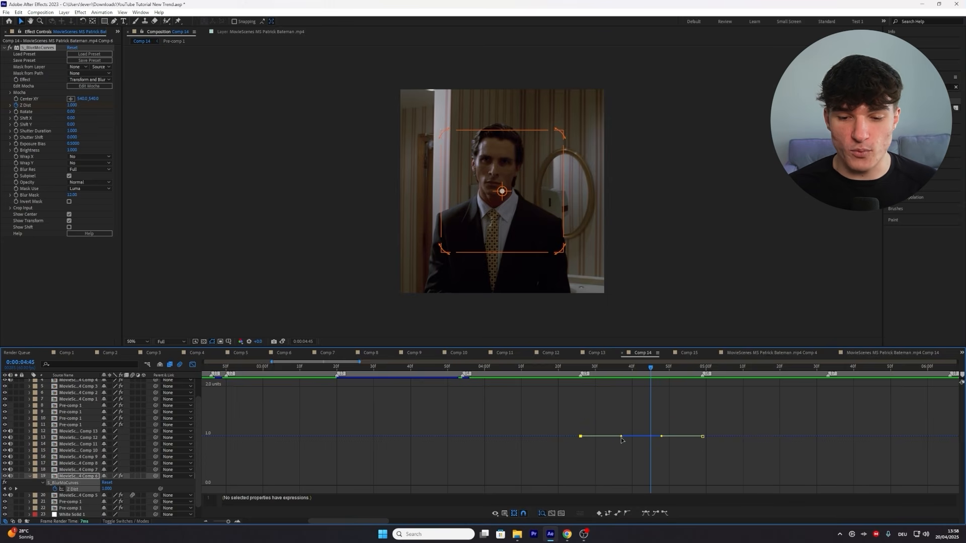
drag(621, 437, 602, 485)
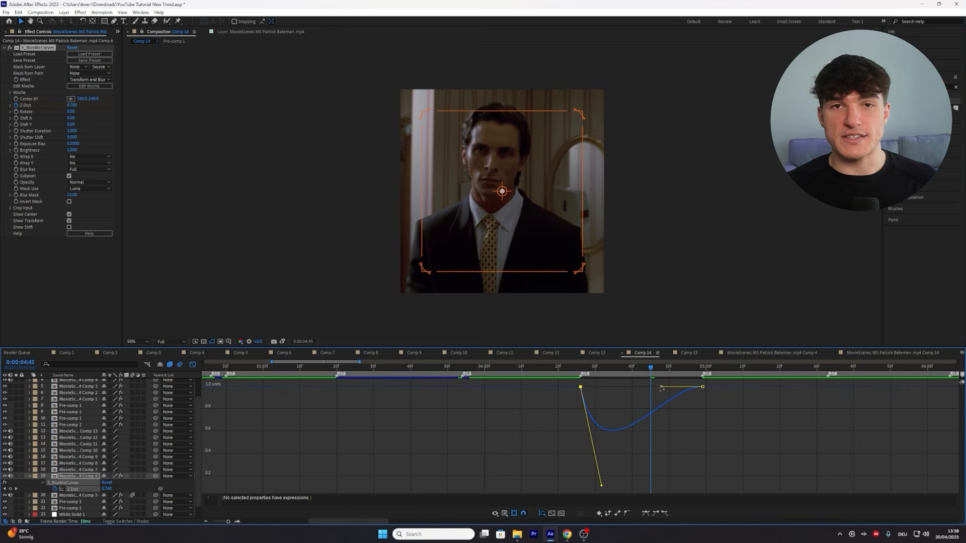
drag(660, 387, 695, 391)
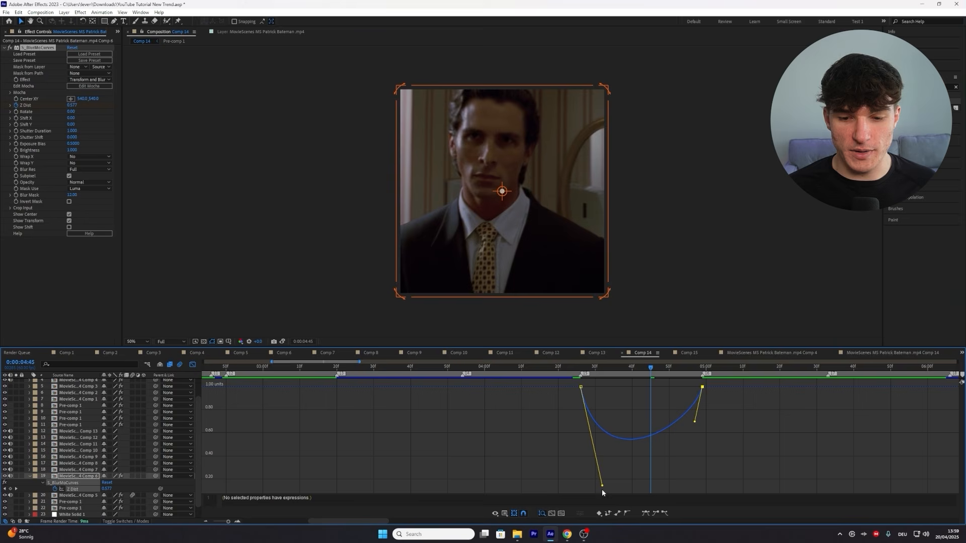
drag(604, 487, 600, 459)
drag(693, 466, 682, 468)
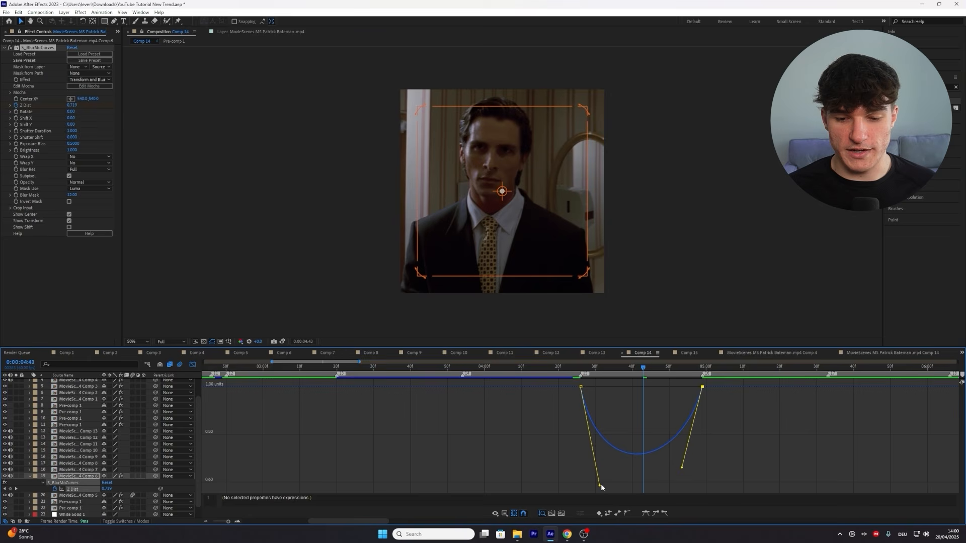
drag(600, 484, 602, 473)
click(581, 368)
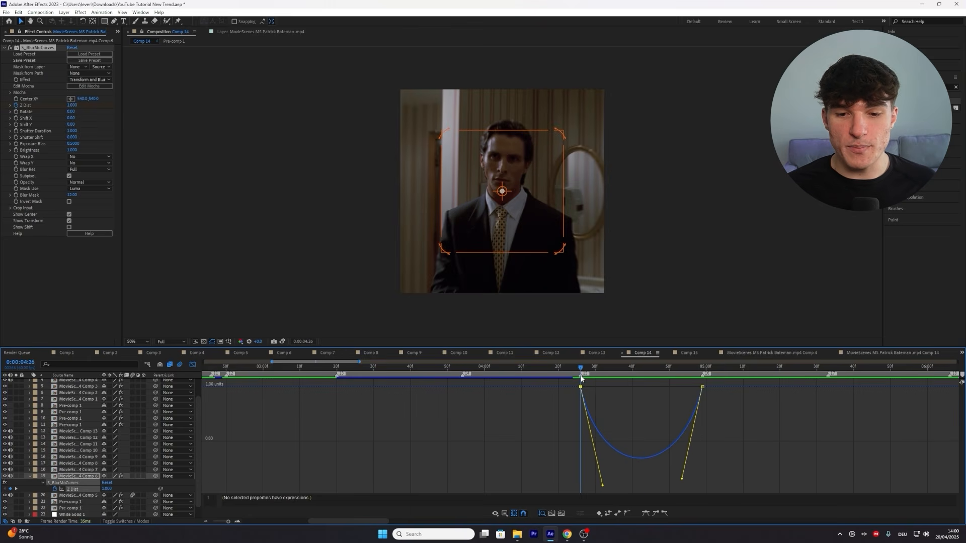
drag(581, 379, 696, 369)
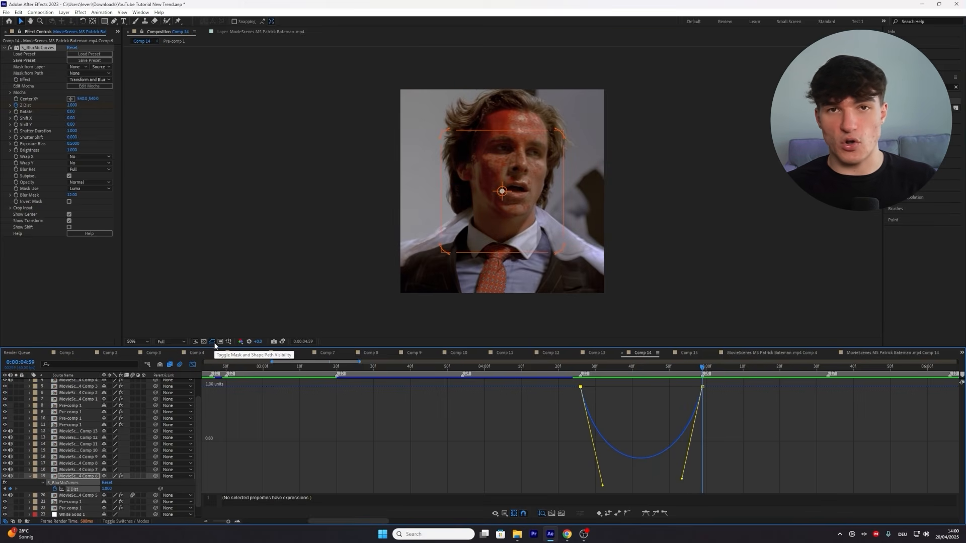
click(192, 364)
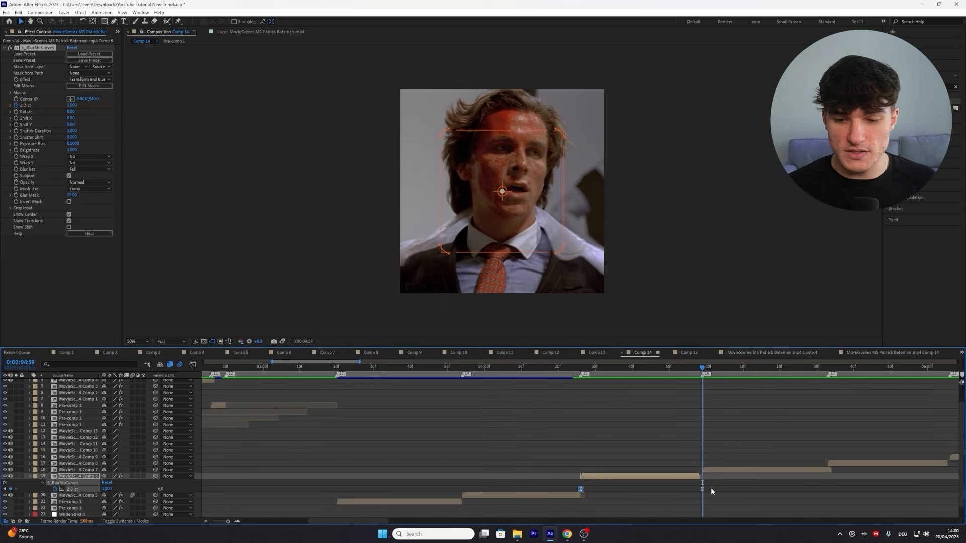
Step: Copy layer 19's two Z Dist keyframes with their effect and paste them onto the layer 18 clip at 0:00:04:59
drag(710, 491, 571, 495)
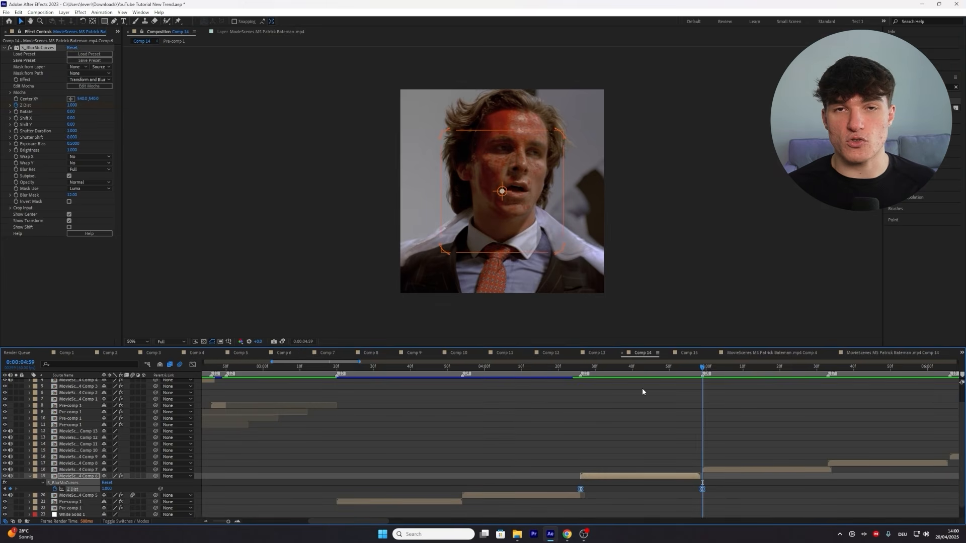
drag(702, 370, 703, 370)
click(758, 471)
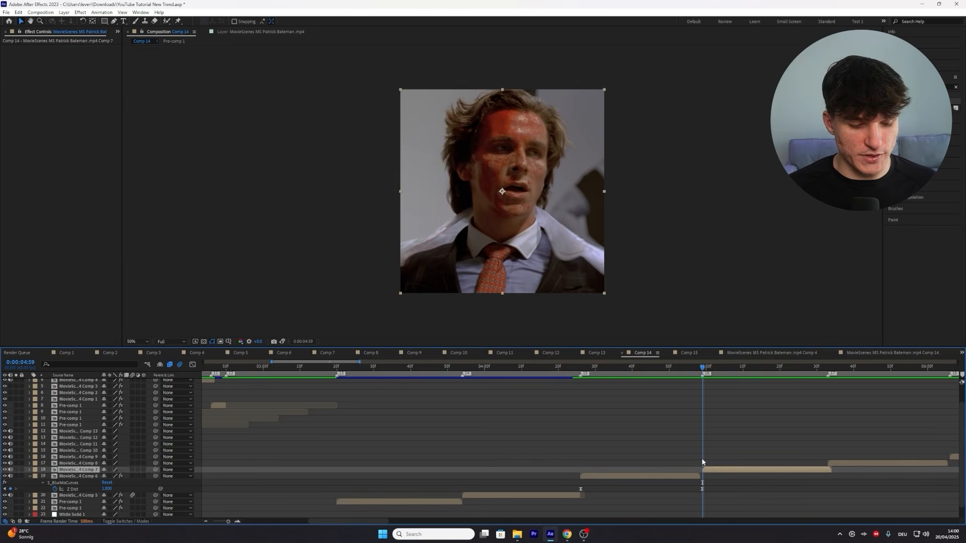
key(ctrl+v)
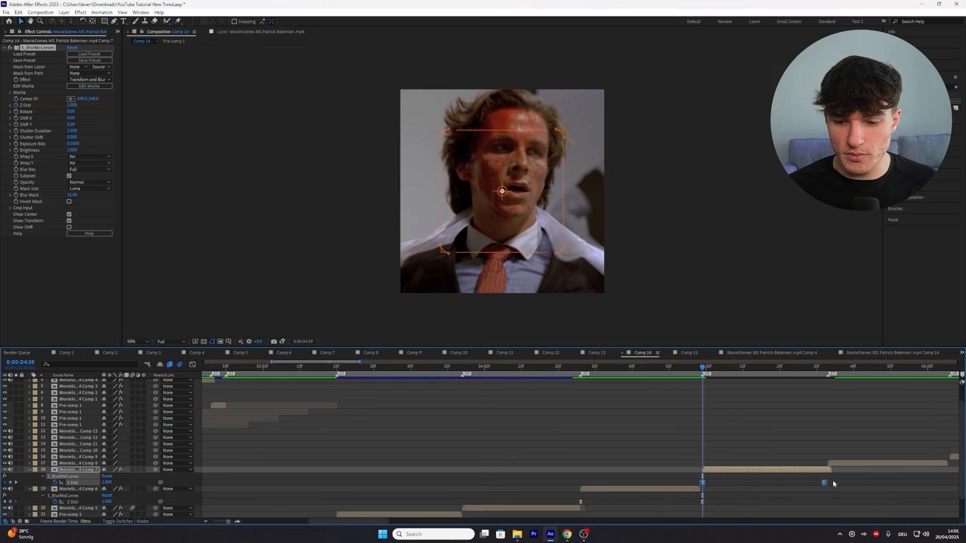
Step: Move layer 18's second Z Dist keyframe to the end of the clip at the next beat marker and preview the movement
drag(837, 477, 690, 493)
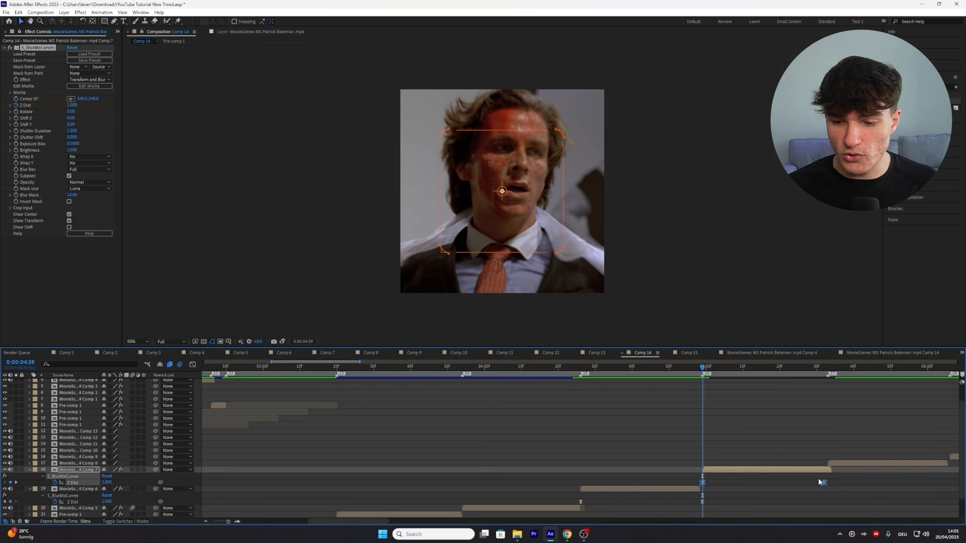
drag(824, 482, 831, 485)
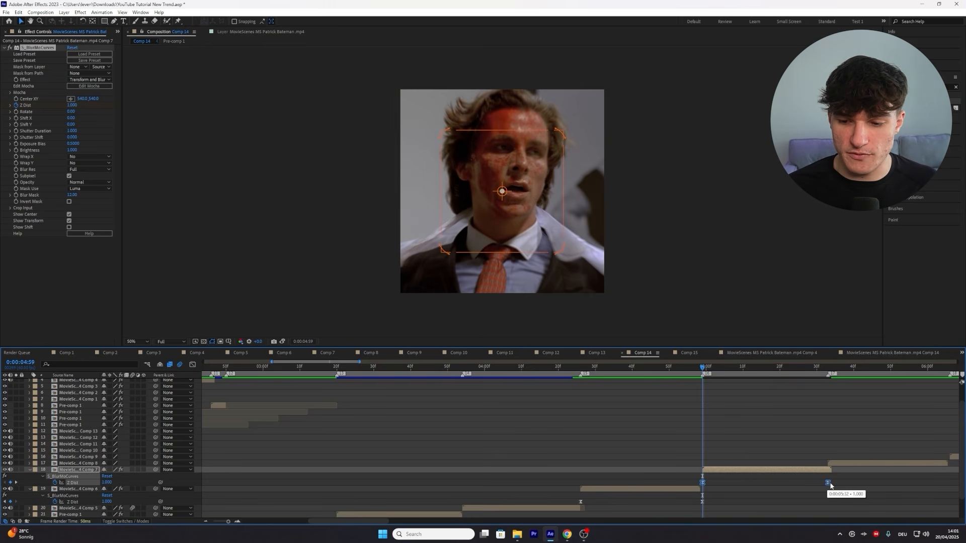
drag(704, 370, 823, 362)
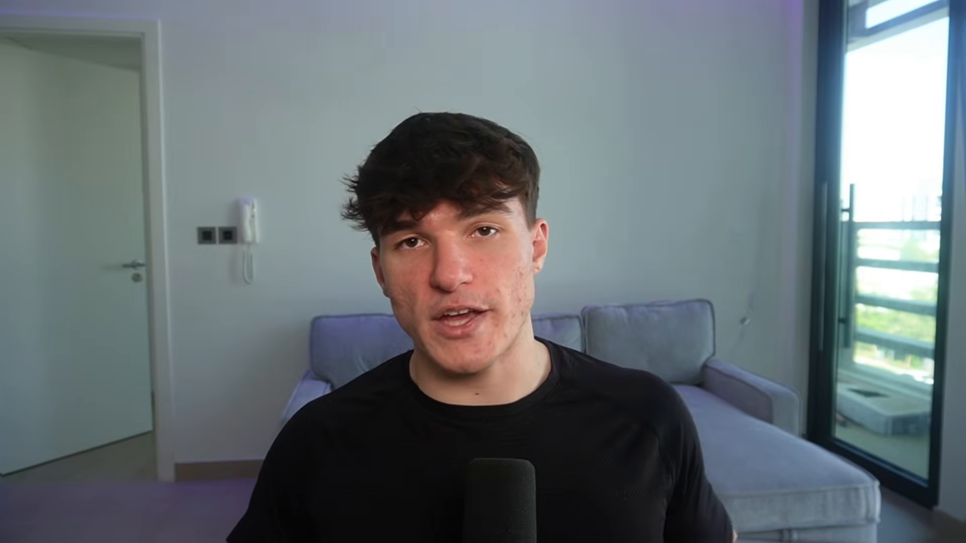
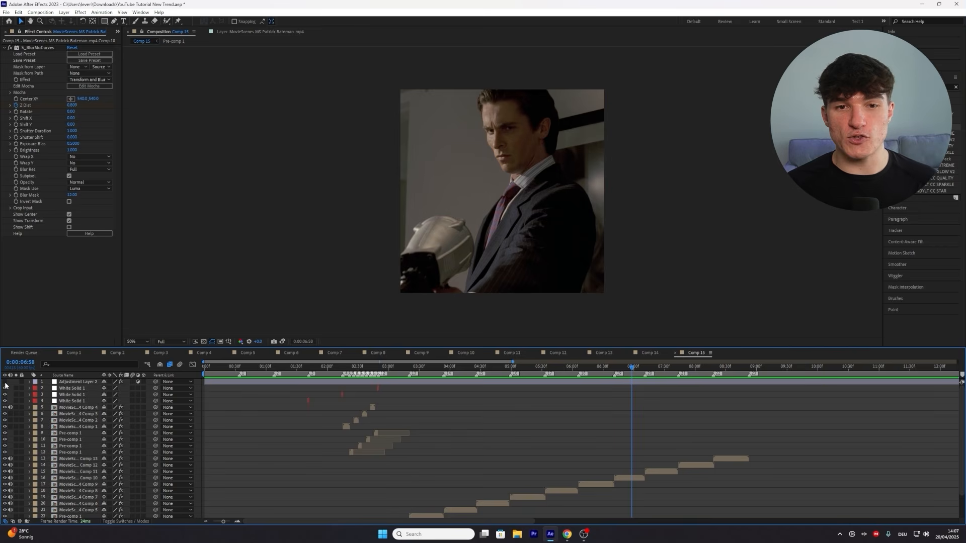
Step: Make Adjustment Layer 2 visible in Comp 15 to apply its colour correction
click(6, 382)
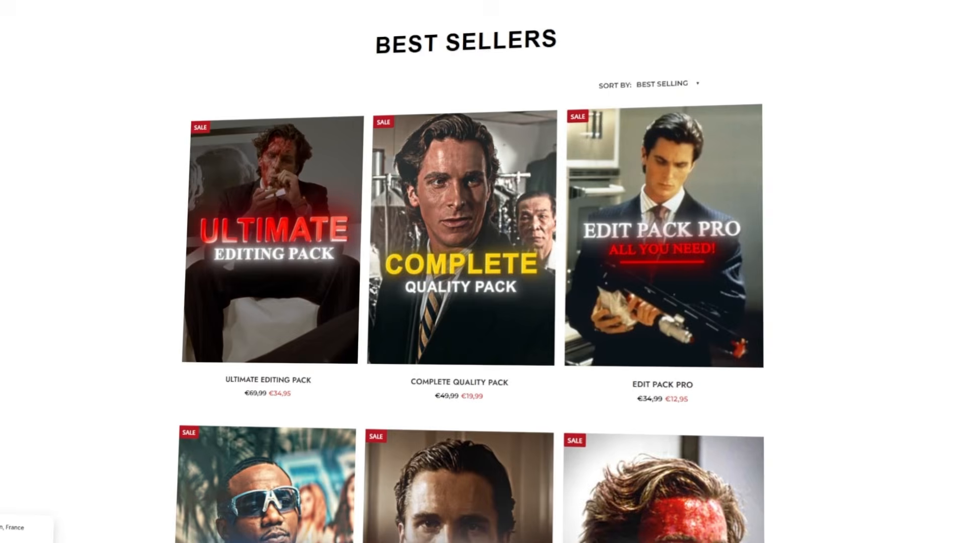
scroll(473, 272, down, 12)
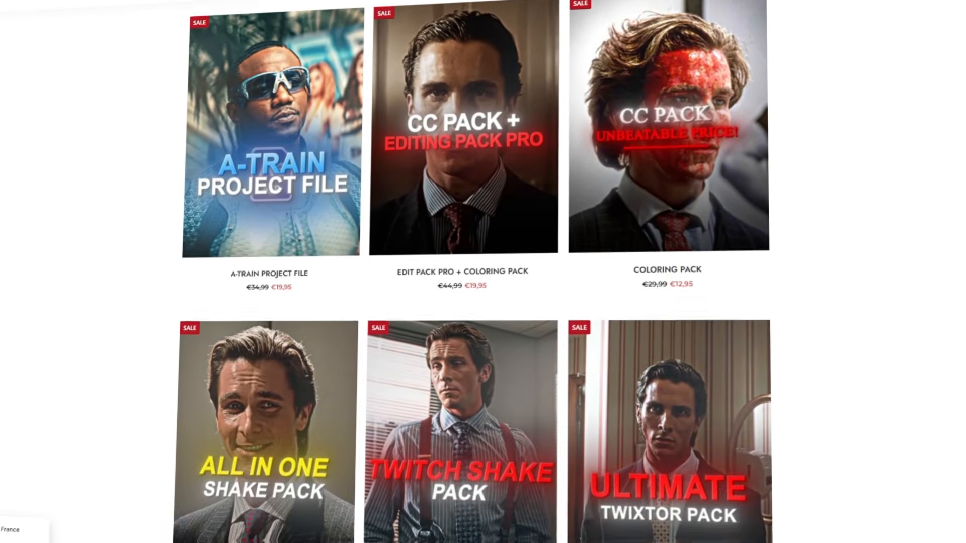
scroll(473, 272, down, 8)
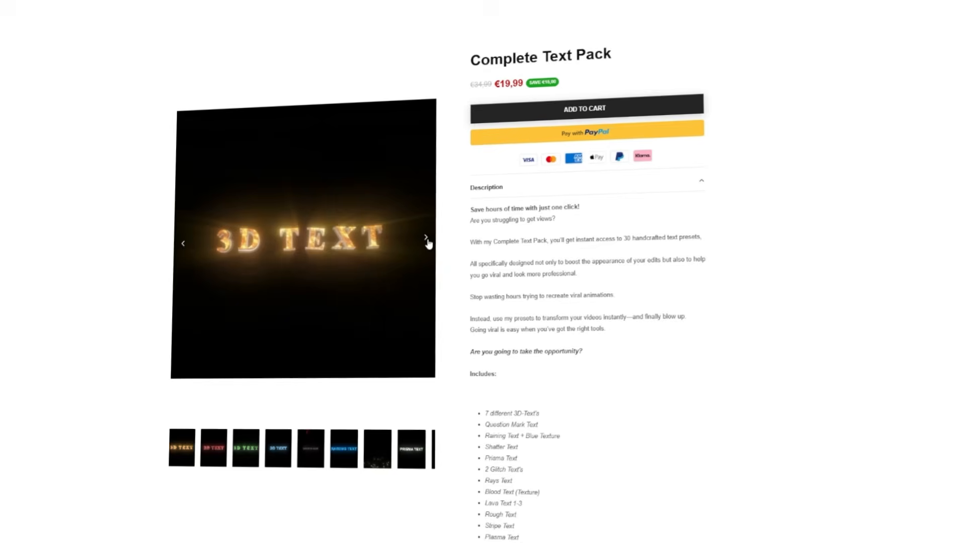
click(431, 237)
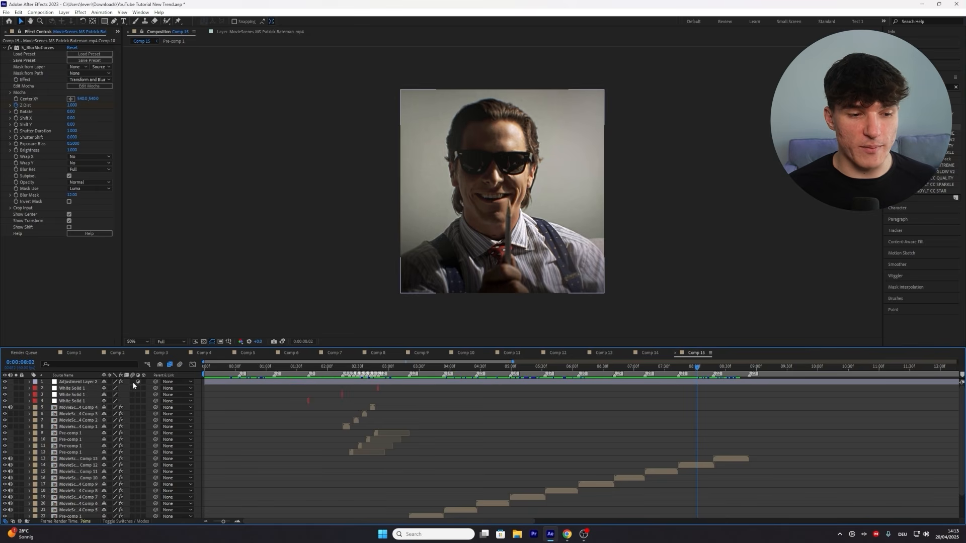
Step: Pre-compose the clips on layers 13 to 20 in Comp 15, moving all attributes and adjusting the composition duration to their time span
scroll(135, 510, down, 2)
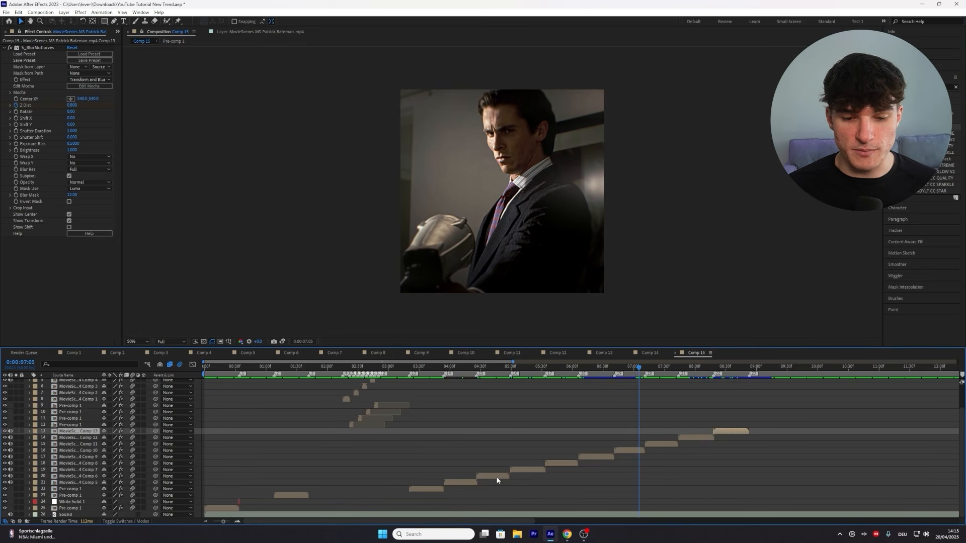
shift+click(496, 478)
drag(480, 368, 463, 367)
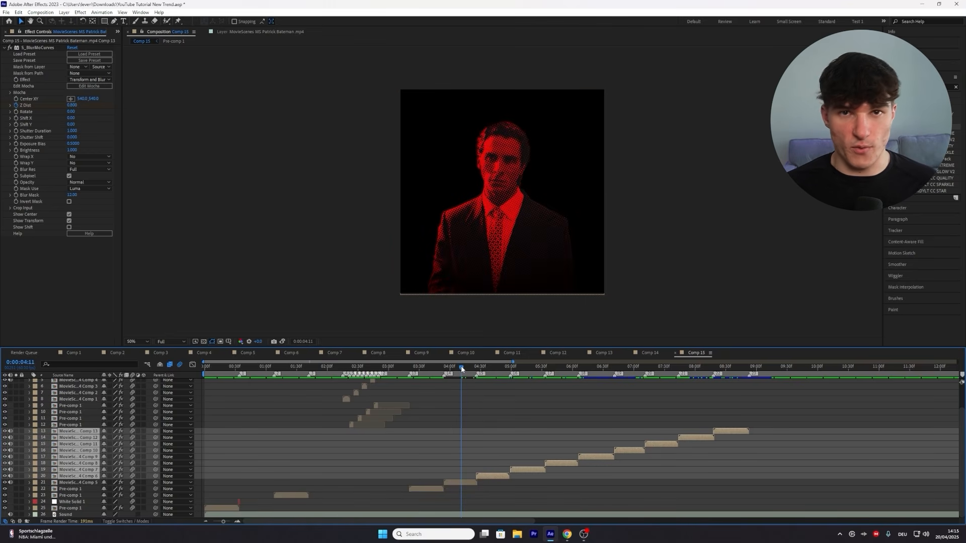
drag(462, 369, 527, 370)
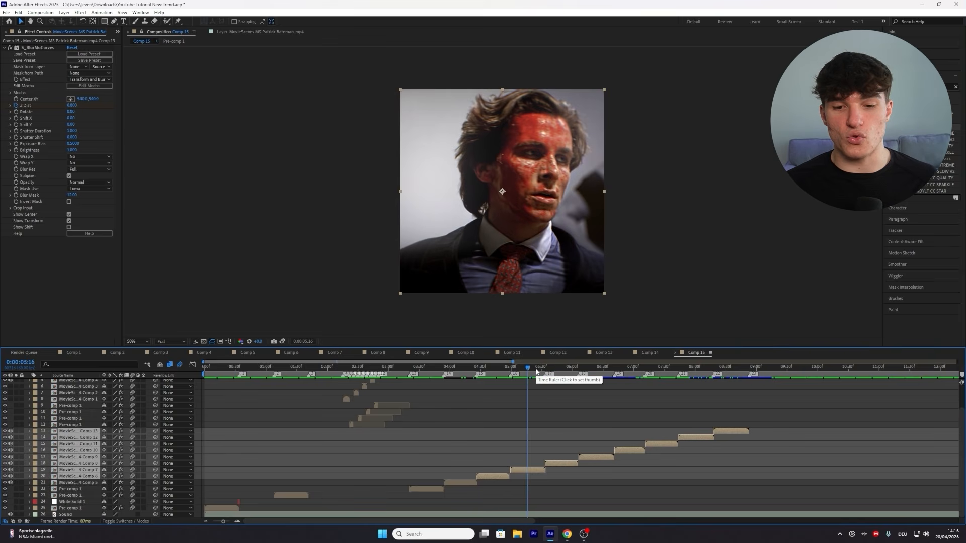
right_click(536, 469)
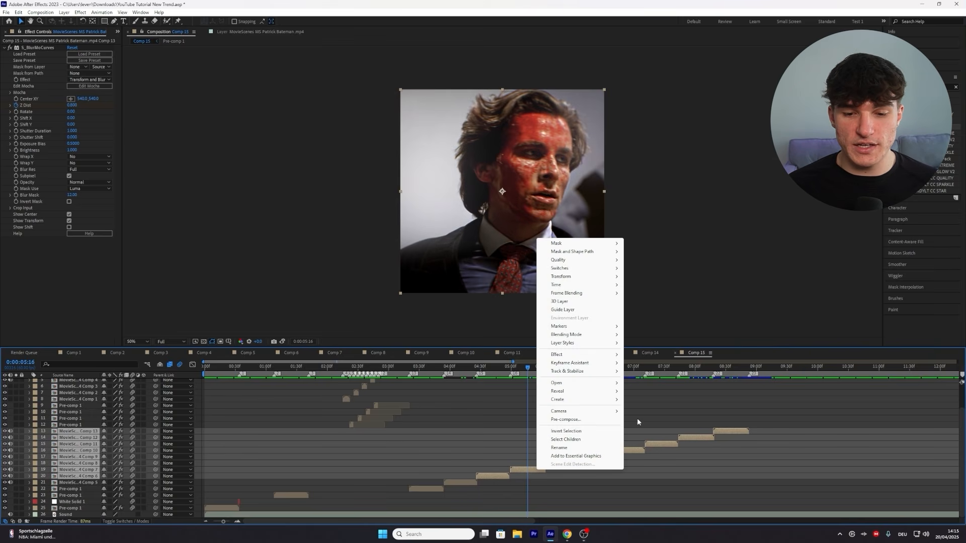
click(575, 421)
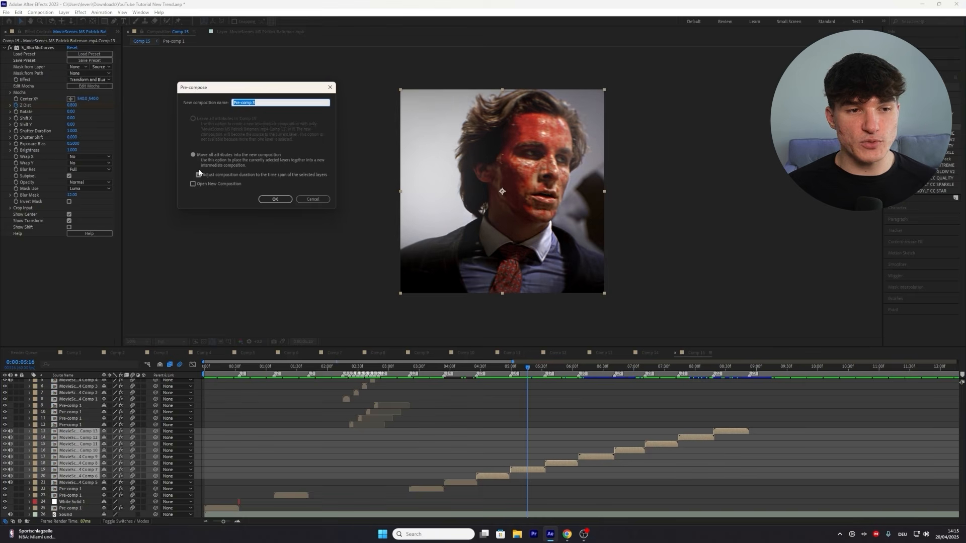
click(282, 199)
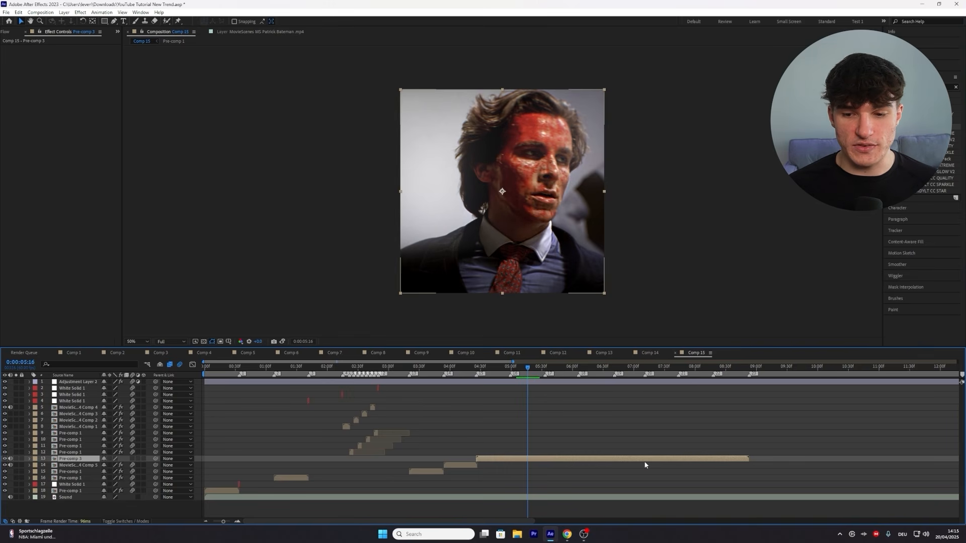
Step: Duplicate Pre-comp 3 and align the copy's start with the end of the original at 0:00:08:53
key(ctrl+d)
drag(484, 459, 752, 459)
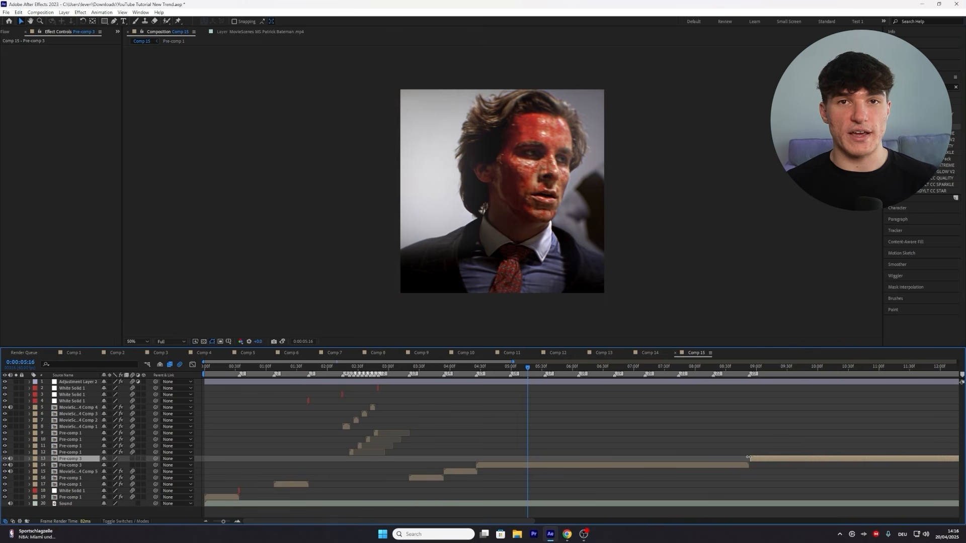
drag(222, 521, 230, 521)
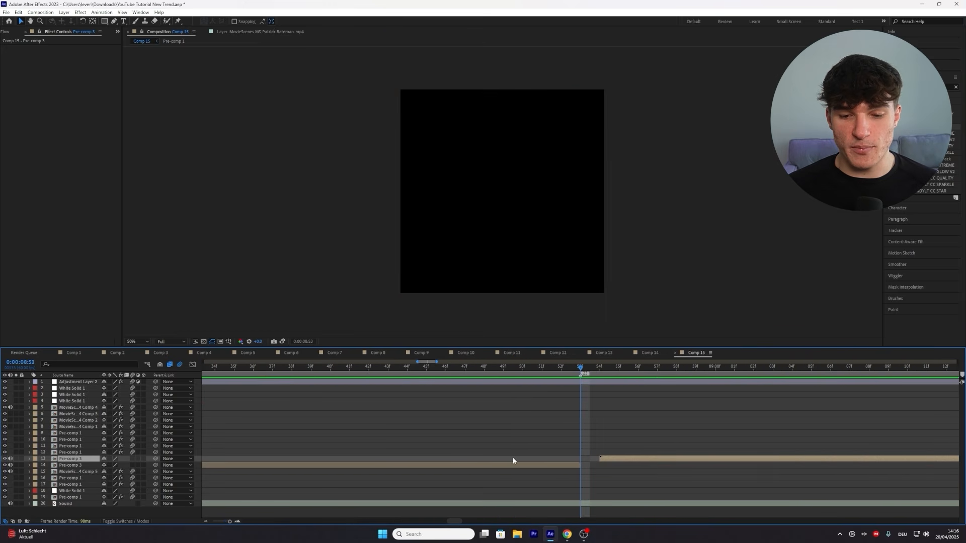
drag(609, 460, 590, 458)
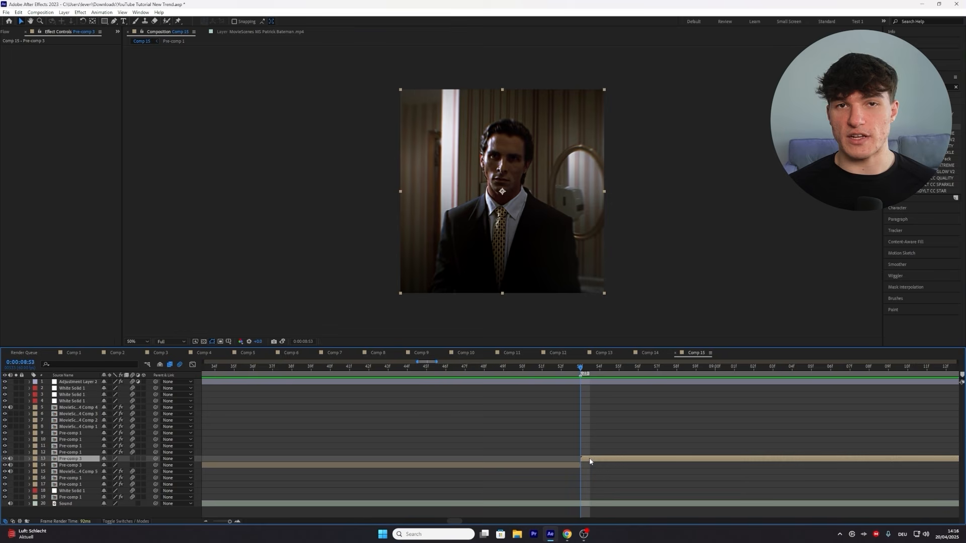